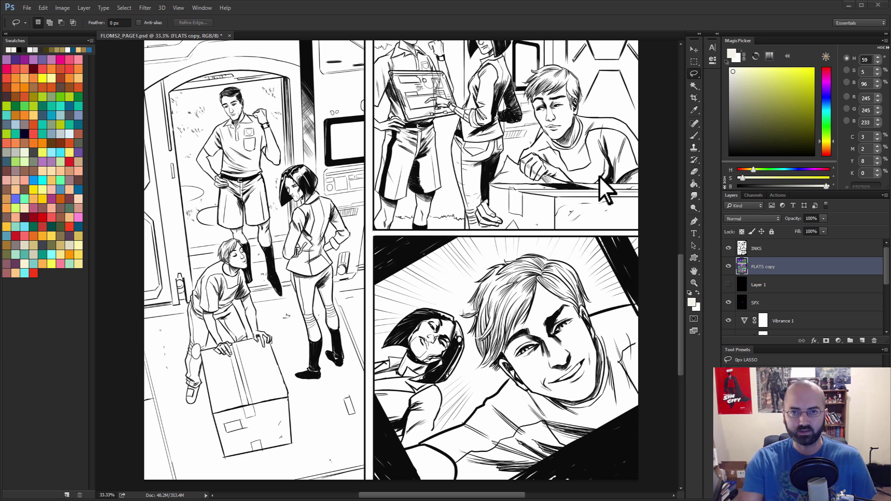
Hide the INKS layer and look over the flat colours in the page's panels.
click(729, 248)
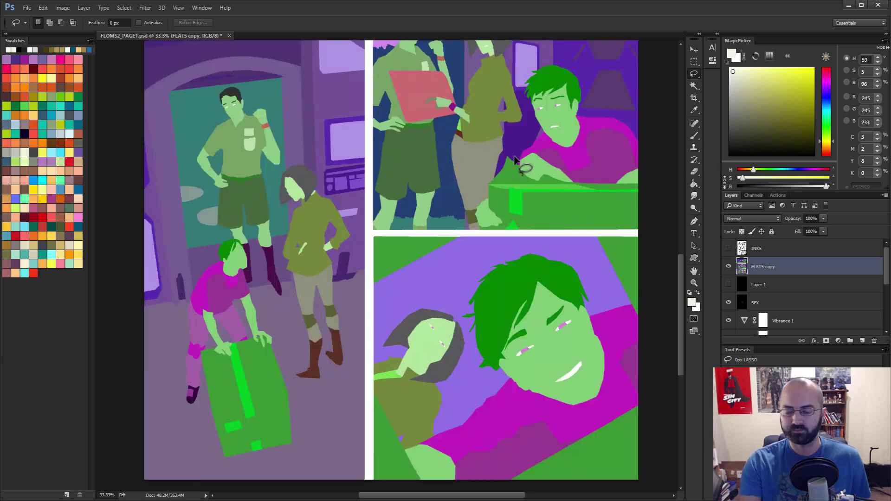
key(z)
click(349, 227)
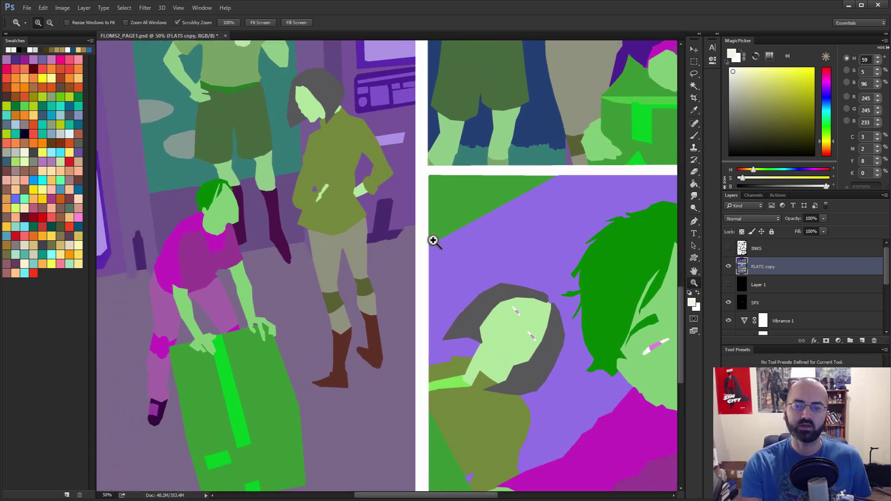
drag(514, 147, 442, 302)
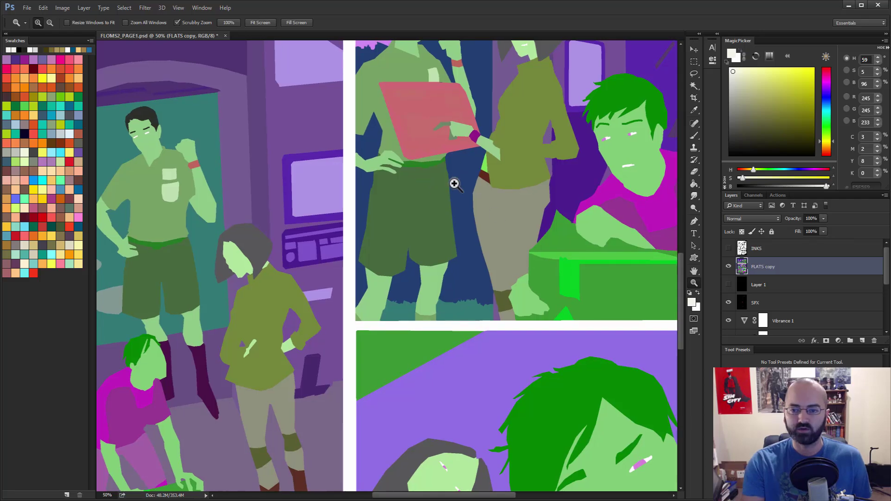
drag(454, 183, 493, 219)
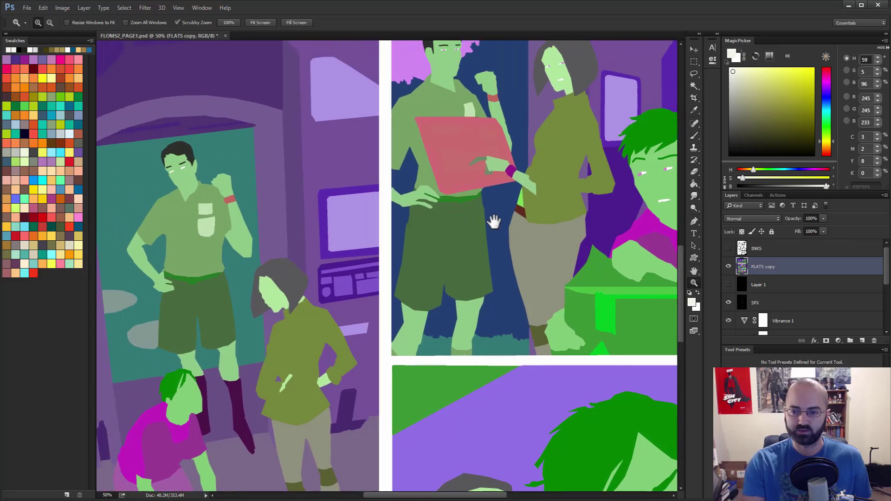
alt+click(423, 284)
drag(458, 248, 486, 222)
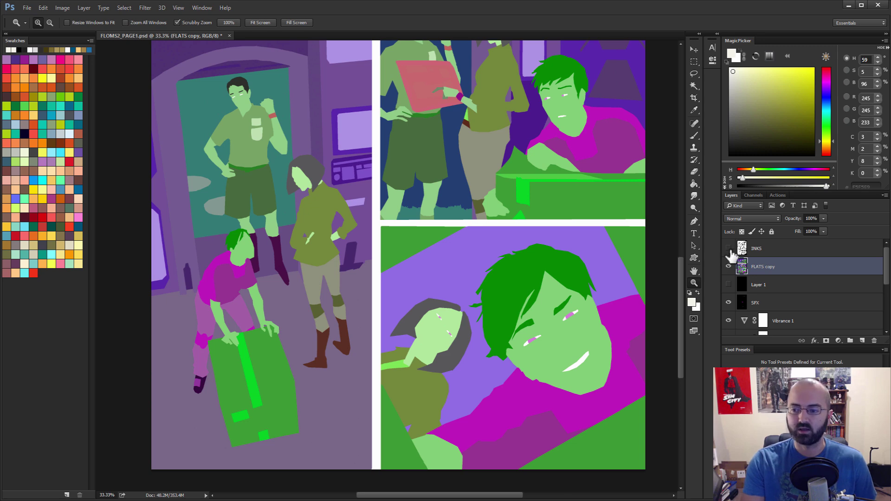
Select the woman's olive jacket in all panels by colour and shift its hue to dark red with Hue/Saturation.
key(w)
click(310, 215)
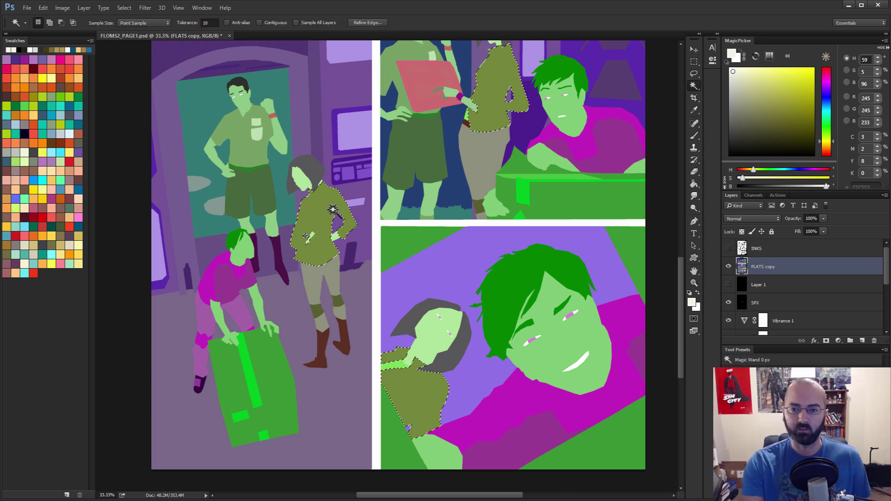
key(ctrl+u)
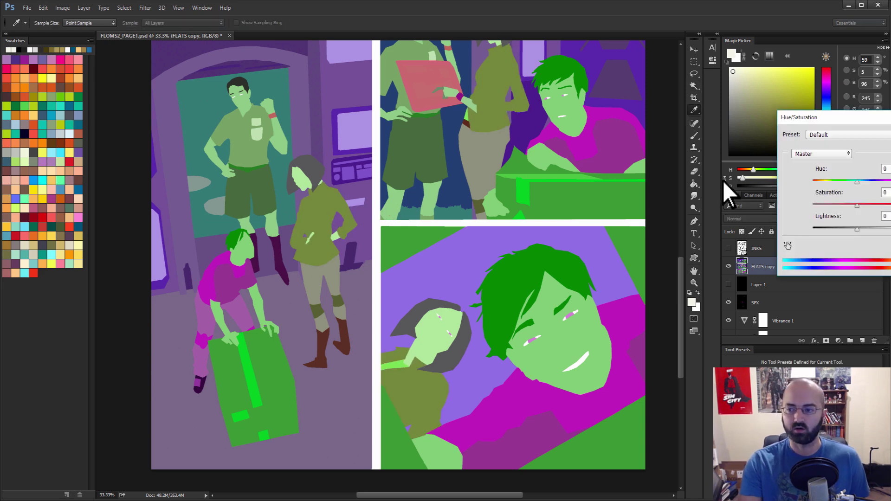
drag(858, 182, 826, 183)
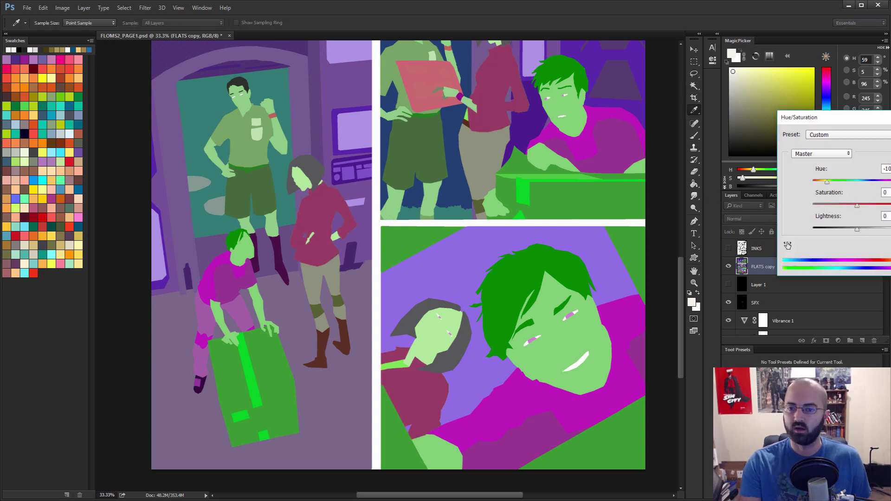
key(Return)
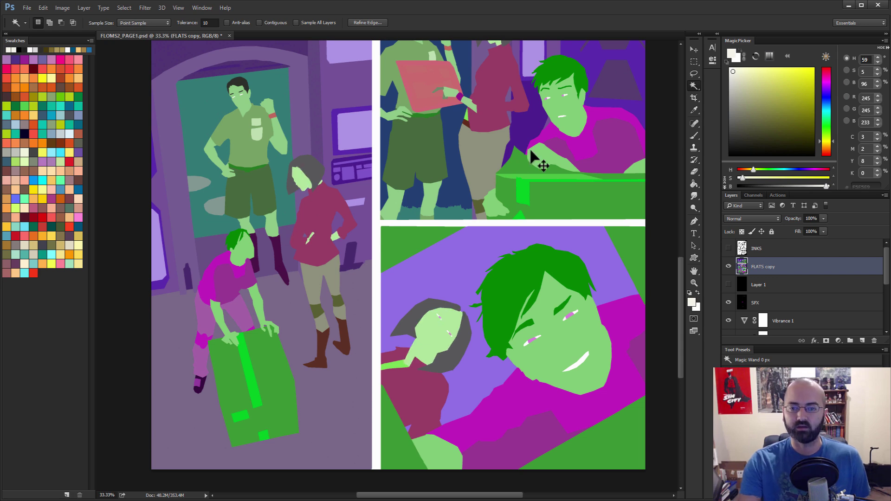
Shift the hue of the woman's light green skin to a peach tone with Hue/Saturation.
key(ctrl+u)
drag(857, 182, 818, 182)
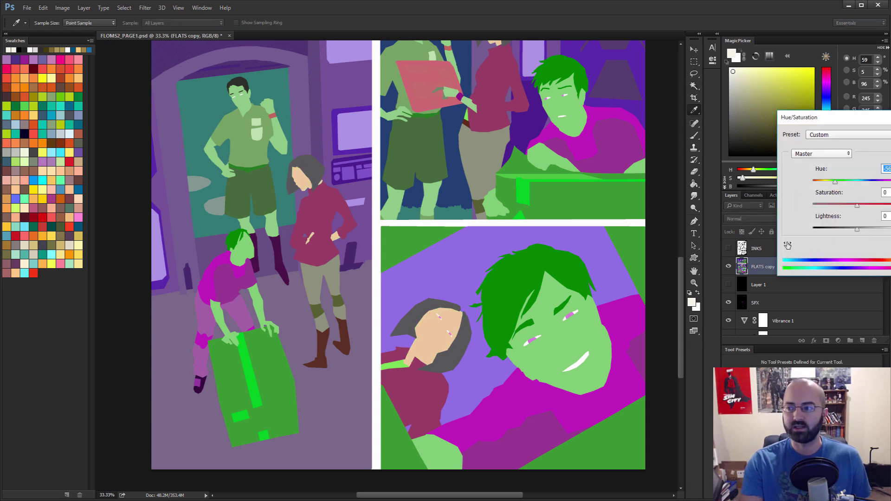
key(Return)
key(l)
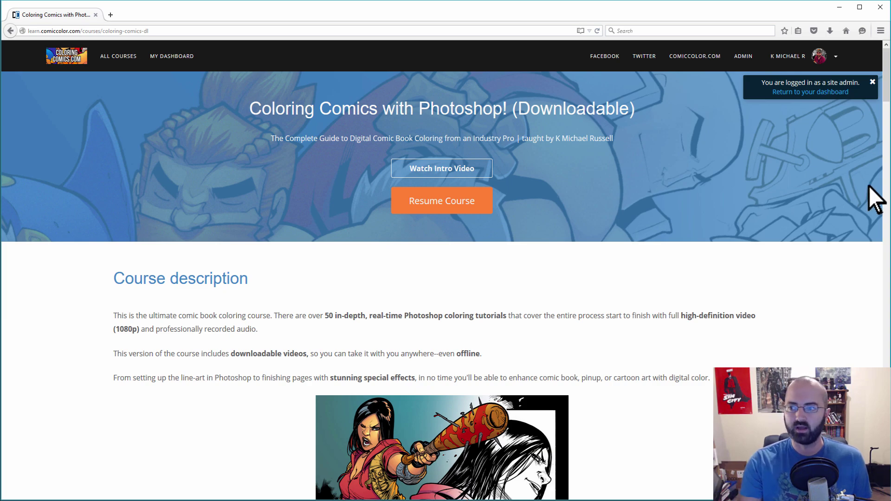
Switch to the comic coloring course in the browser, open the free Flatting lesson and play its video.
drag(885, 81, 886, 353)
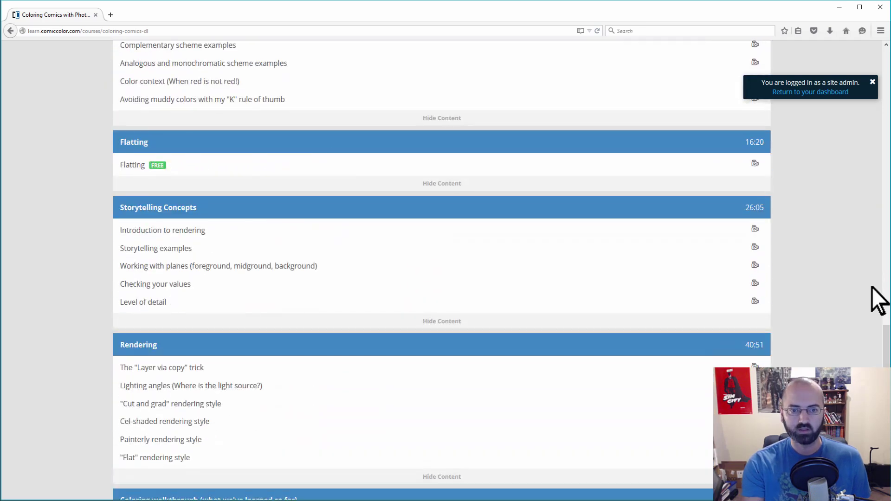
click(131, 169)
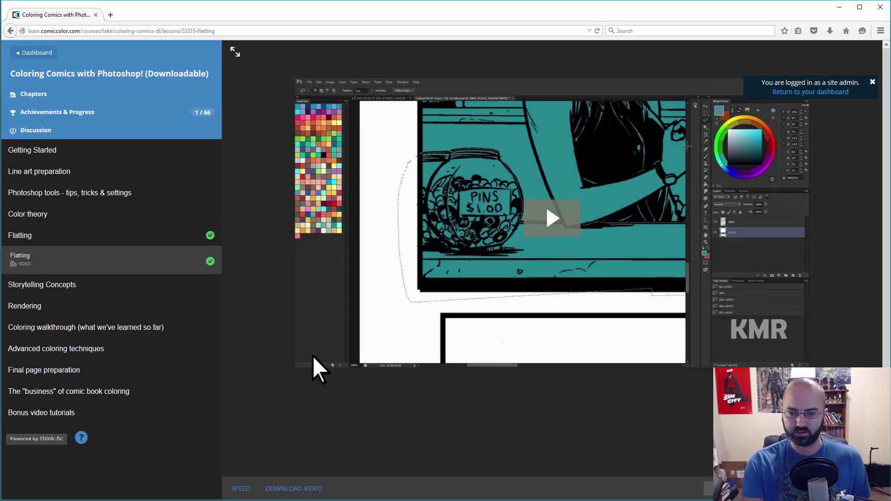
click(306, 361)
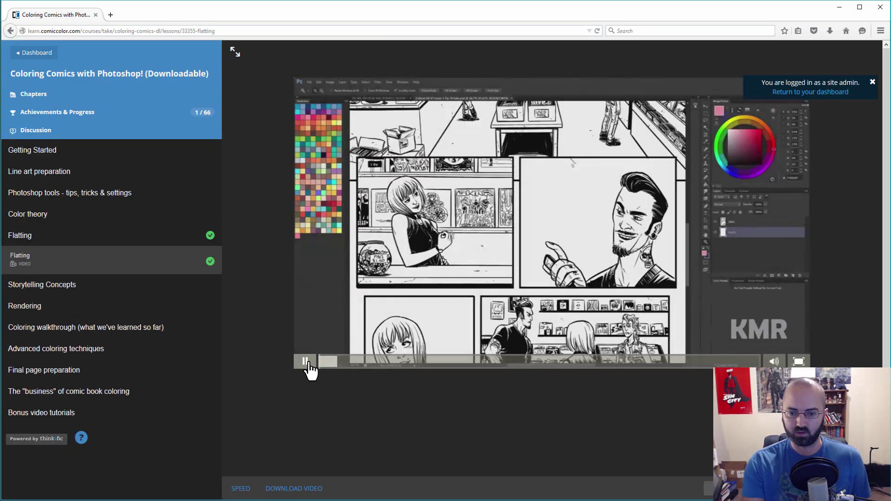
click(306, 362)
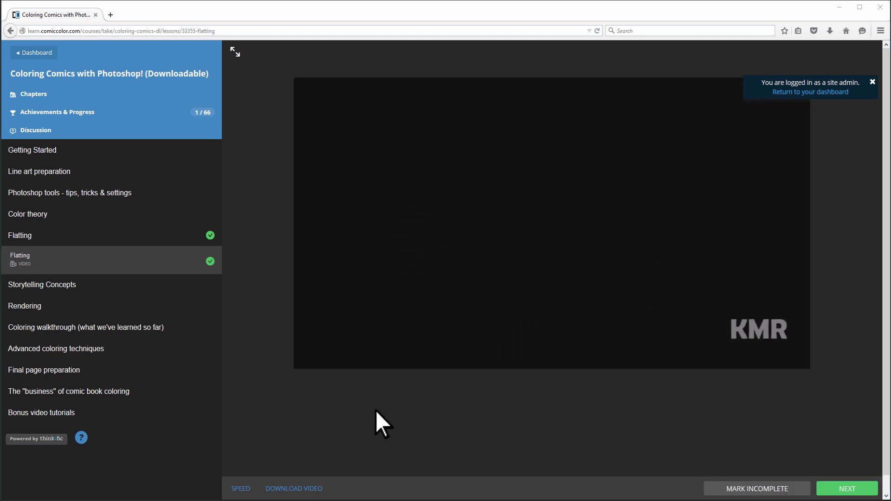
click(306, 361)
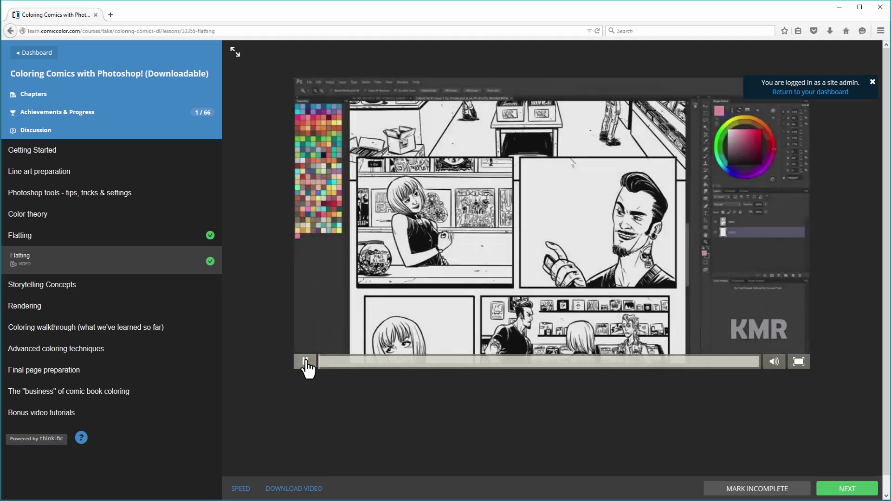
click(306, 362)
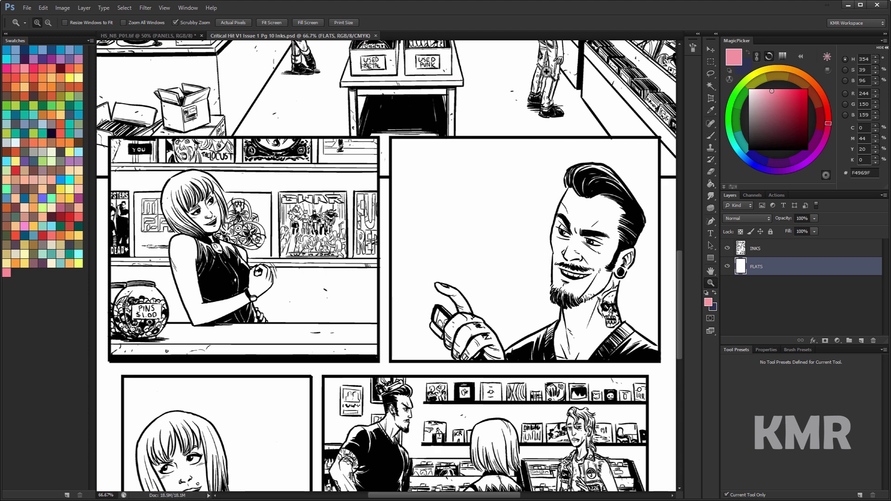
In Photoshop, examine the inked panels of the record-store page and the INKS layer's blend mode, keeping FLATS as the active layer.
drag(519, 125, 408, 97)
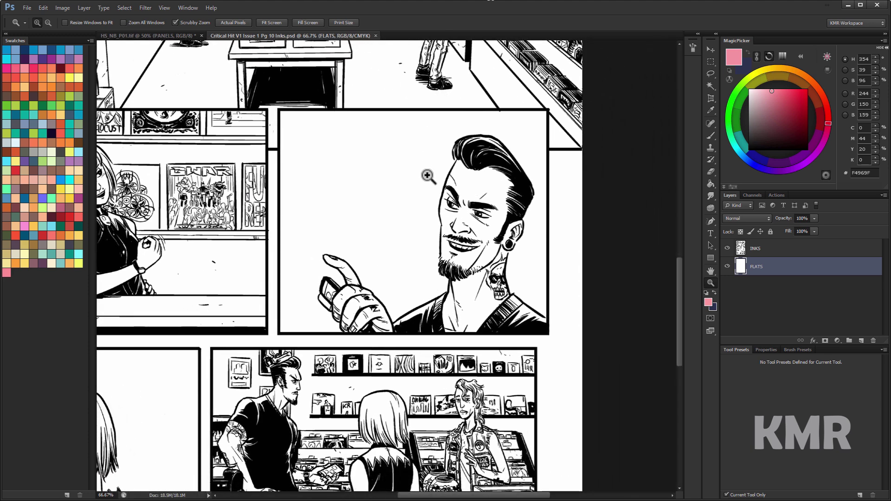
drag(426, 204, 527, 195)
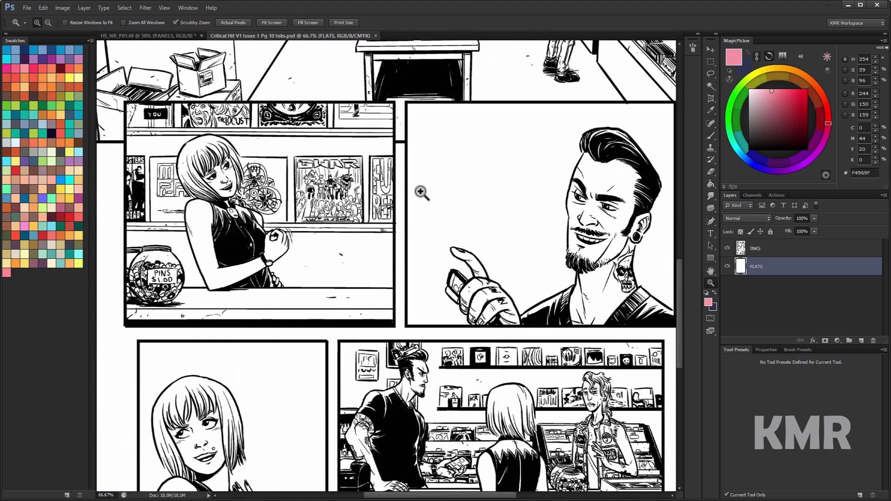
drag(420, 193, 394, 191)
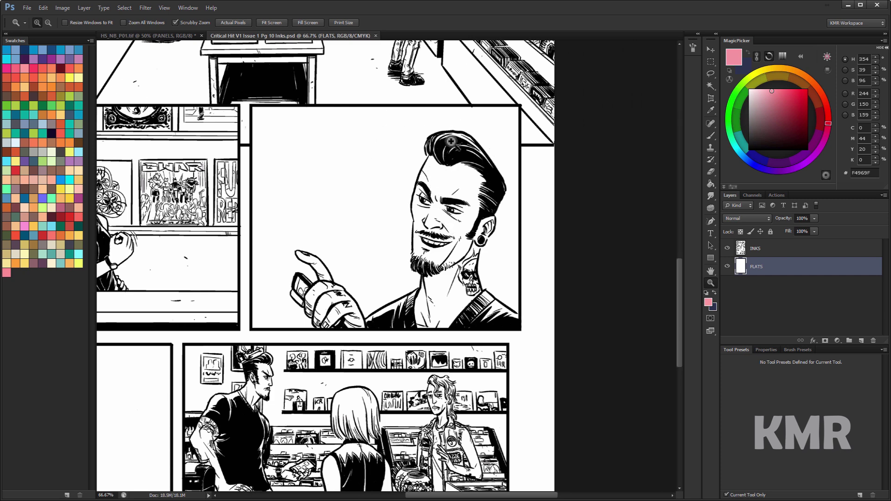
drag(435, 246, 487, 159)
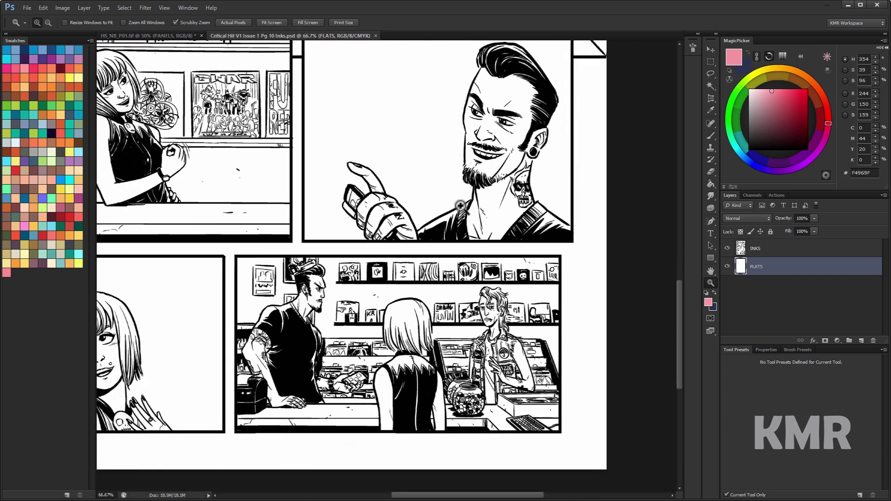
drag(450, 198, 566, 247)
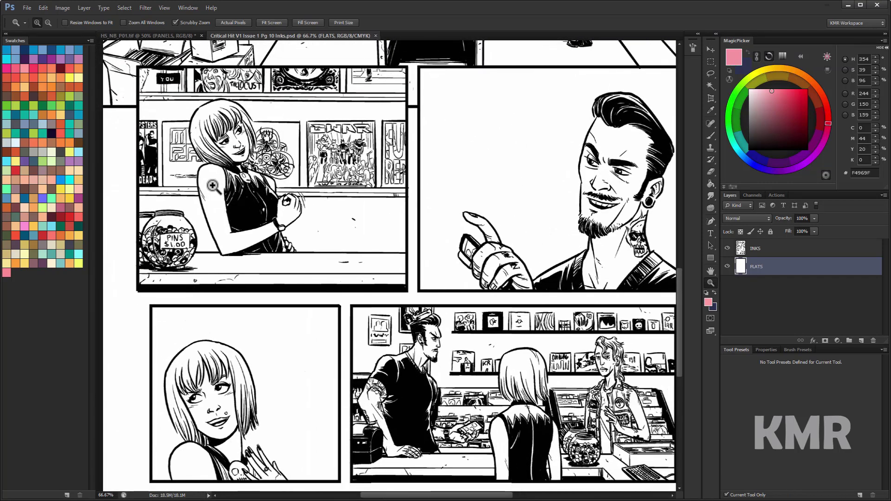
drag(477, 172, 331, 244)
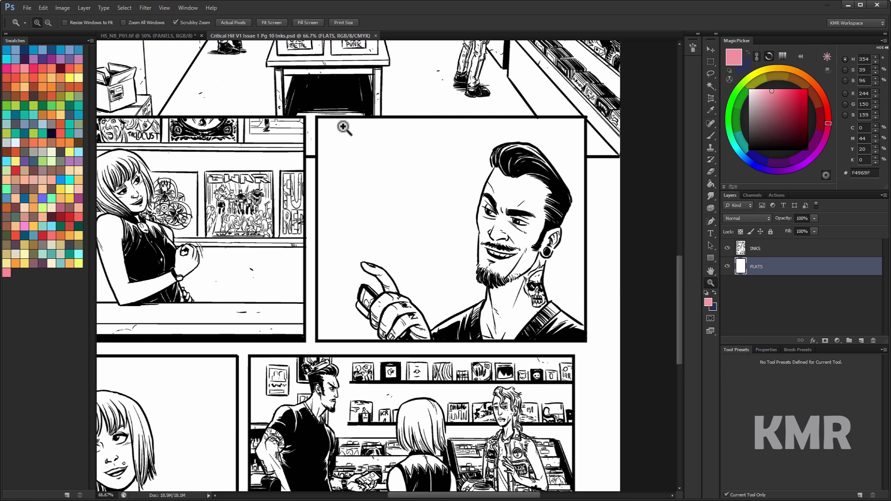
drag(529, 189, 595, 215)
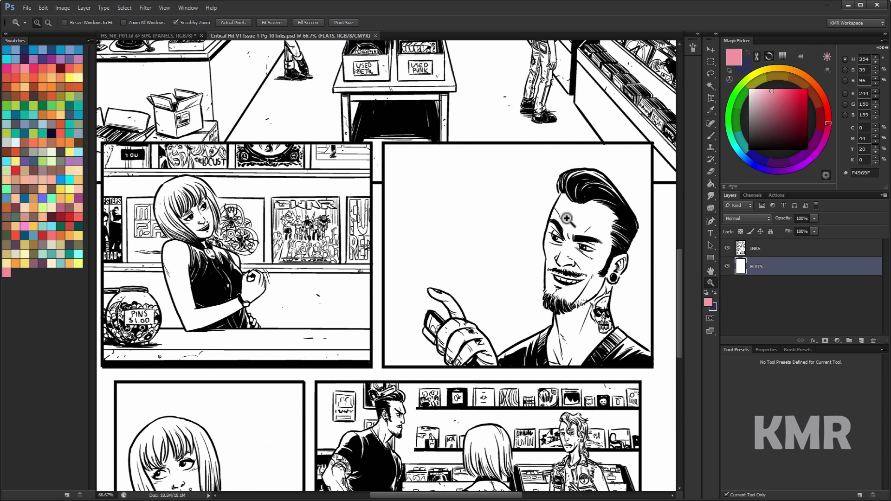
drag(586, 219, 527, 217)
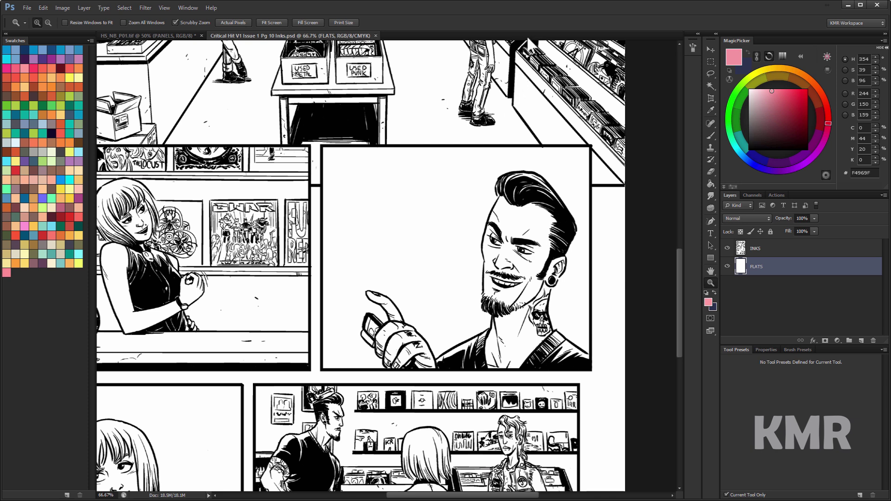
drag(502, 212, 512, 242)
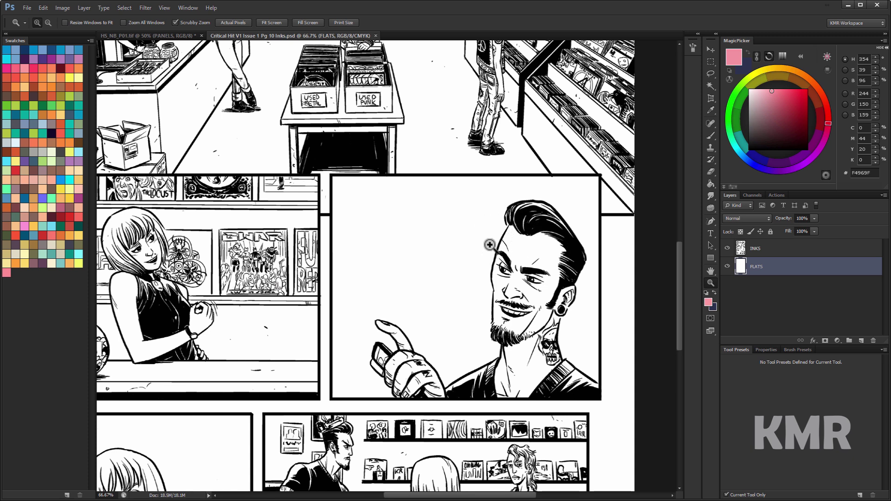
click(764, 250)
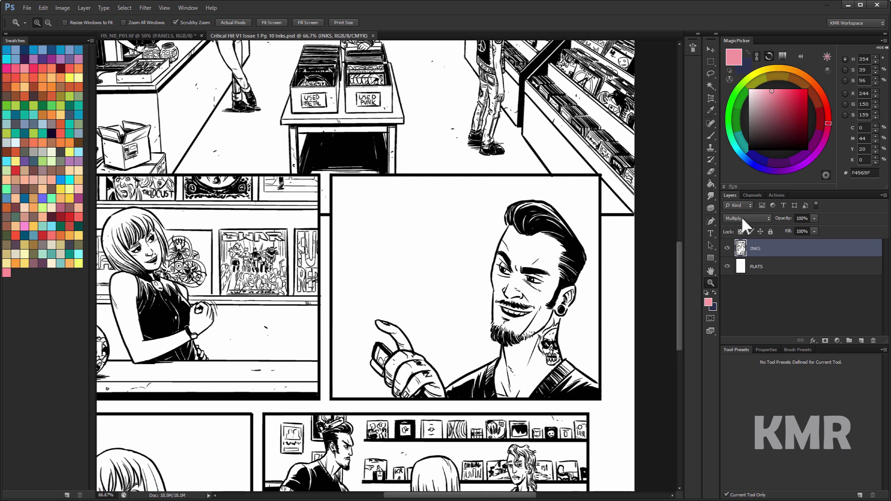
click(764, 267)
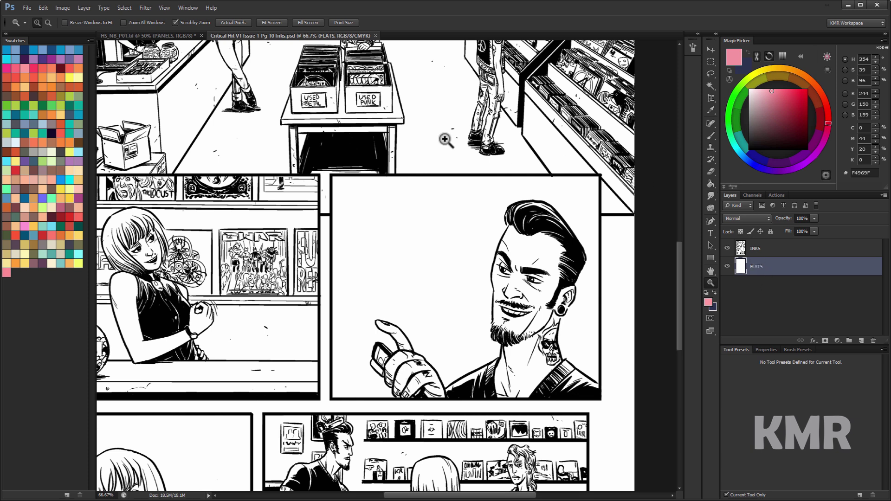
Try to outline the pointing man's panel with a rectangular marquee selection.
drag(466, 227, 422, 190)
click(442, 220)
drag(448, 226, 474, 225)
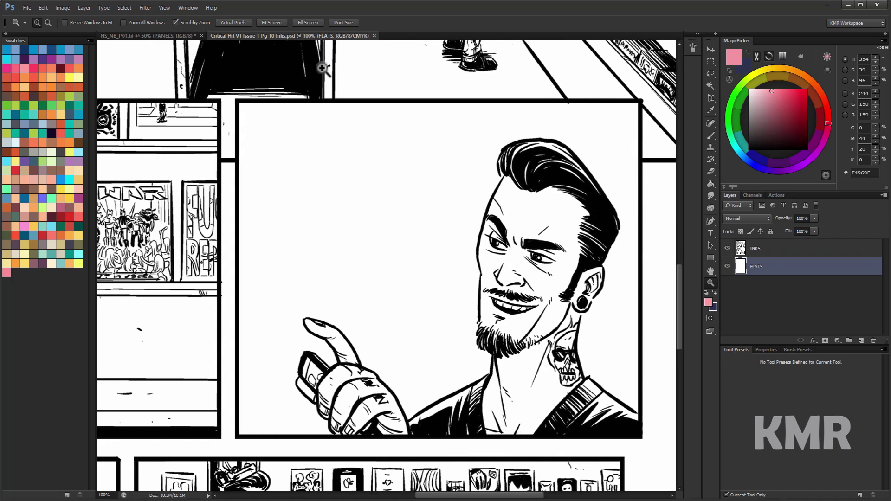
click(711, 62)
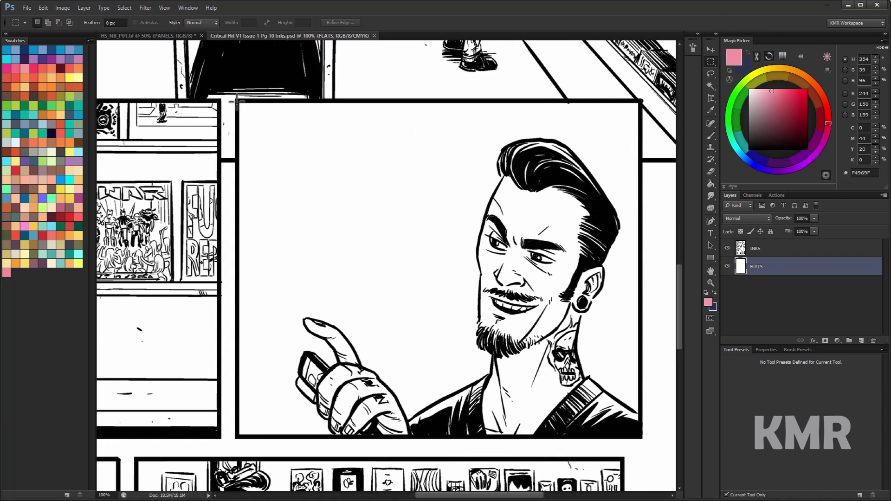
drag(238, 101, 642, 437)
key(ctrl+d)
Select the pointing man's whole panel with the Lasso by tracing along its black border, and activate the Paint Bucket.
key(l)
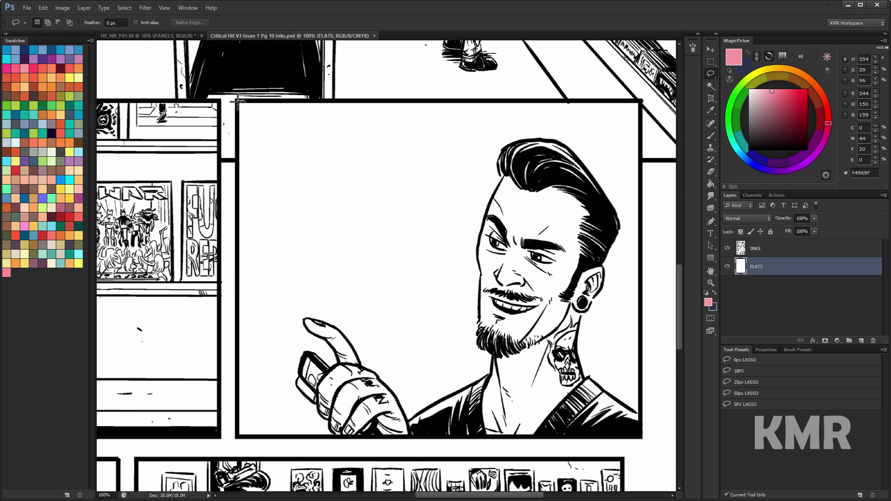
ctrl+space+click(258, 112)
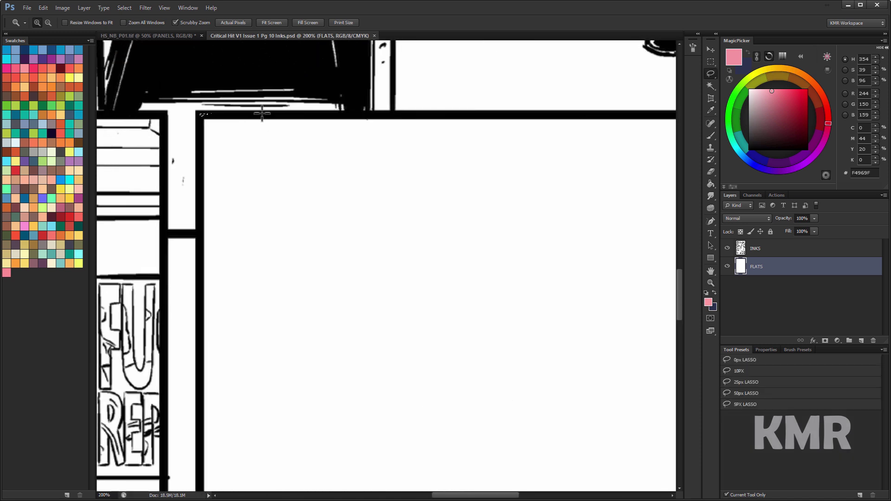
key(ctrl+d)
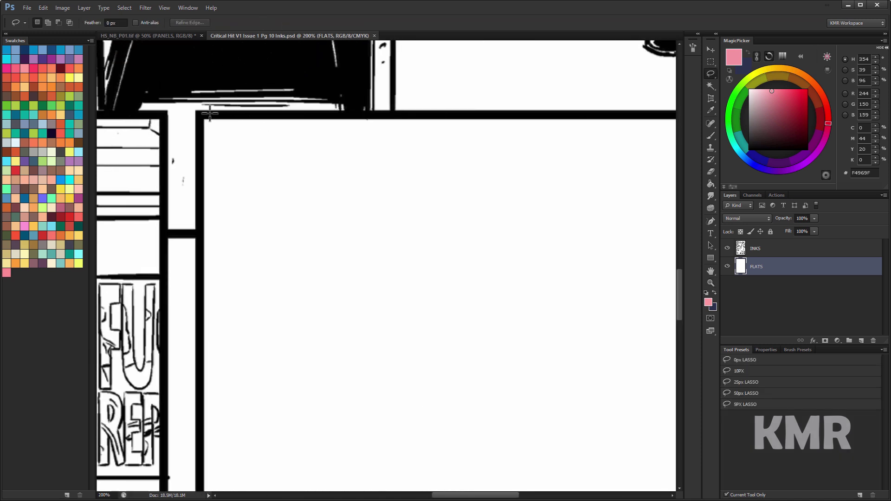
mouse_move(198, 133)
mouse_down()
mouse_move(199, 482)
mouse_move(197, 124)
mouse_move(180, 322)
mouse_move(196, 359)
mouse_move(199, 431)
mouse_move(332, 416)
mouse_move(796, 415)
mouse_move(652, 414)
mouse_move(770, 397)
mouse_up()
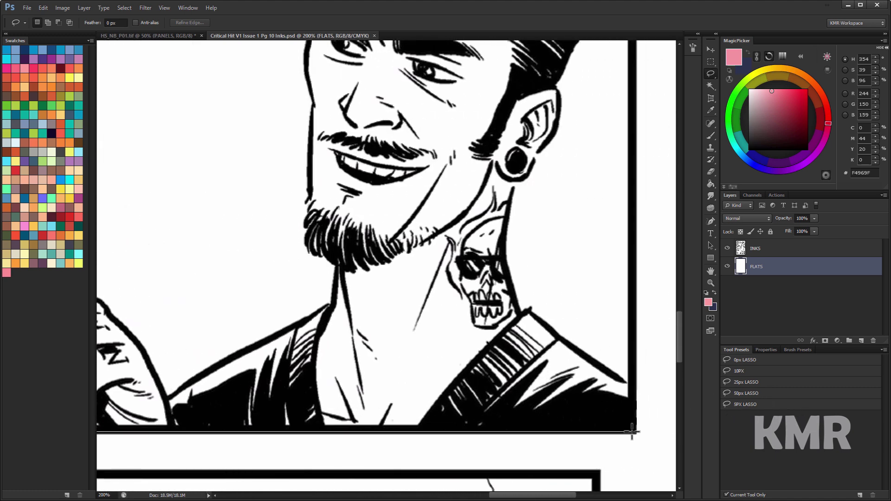
alt+click(633, 433)
alt+click(634, 432)
mouse_move(647, 340)
mouse_down()
mouse_move(634, 234)
mouse_move(644, 150)
mouse_move(639, 92)
mouse_move(630, 83)
mouse_move(292, 112)
mouse_move(229, 98)
mouse_up()
key(g)
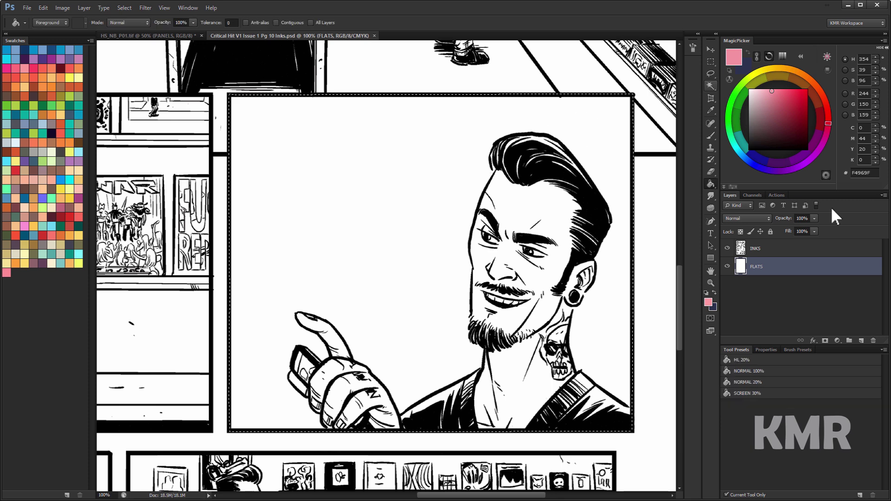
Fill the selected panel of the pointing man with dark teal 2F6775 and deselect it.
drag(785, 99, 781, 117)
key(x)
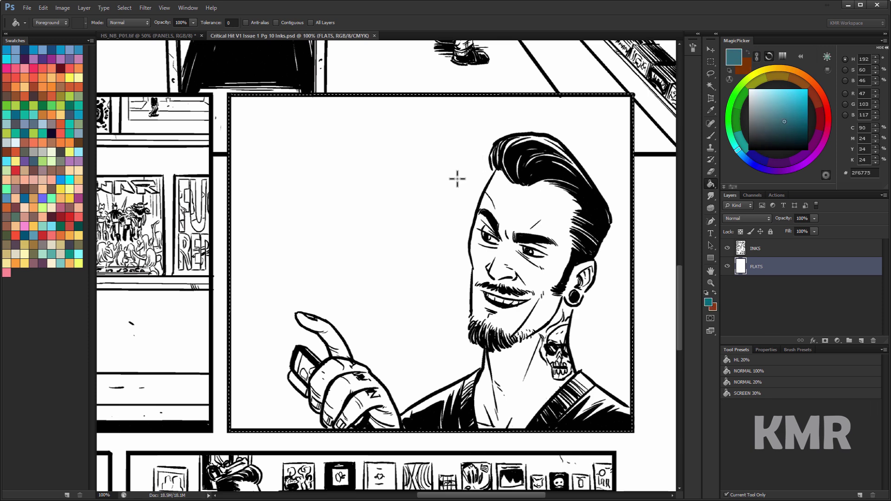
click(457, 179)
key(ctrl+d)
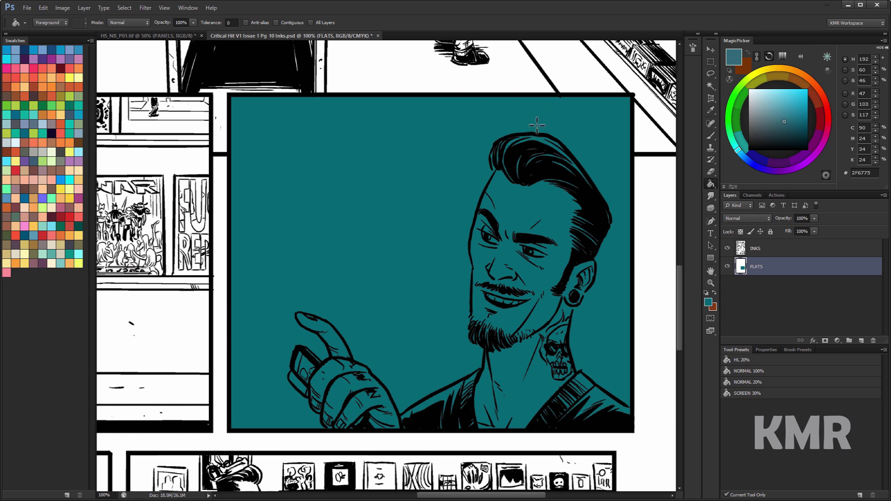
Select the pointing man's whole figure with the Lasso, tracing his hair, face, neck, shoulders and raised hand down to the panel's lower border.
ctrl+click(506, 269)
drag(506, 269, 428, 325)
click(711, 283)
alt+click(643, 309)
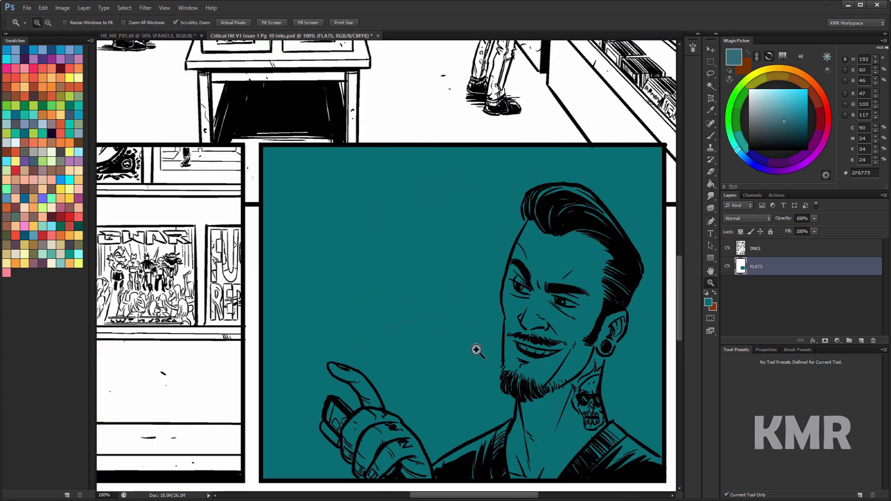
drag(502, 346, 447, 267)
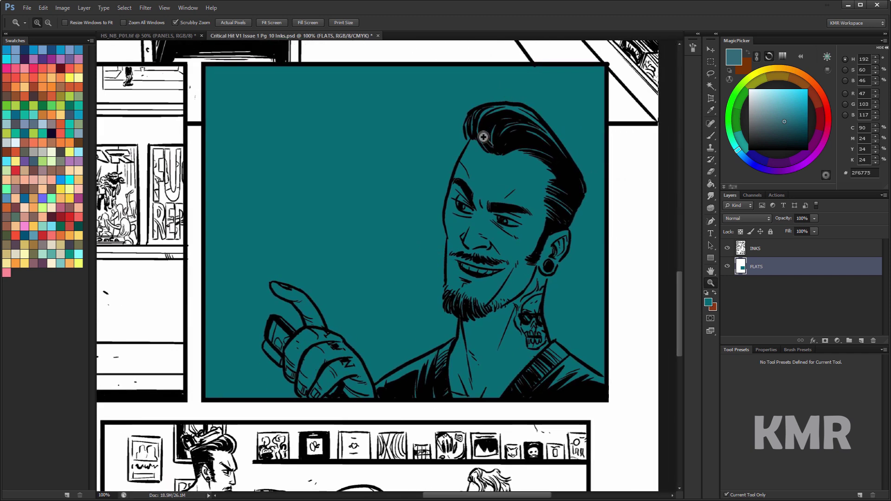
click(494, 134)
key(l)
mouse_move(473, 84)
mouse_down()
mouse_move(433, 124)
mouse_move(440, 162)
mouse_move(400, 257)
mouse_move(389, 306)
mouse_move(399, 376)
mouse_move(409, 193)
mouse_move(404, 302)
mouse_move(433, 326)
mouse_move(429, 367)
mouse_move(427, 347)
mouse_move(468, 404)
mouse_move(607, 320)
mouse_move(617, 287)
mouse_move(605, 295)
mouse_move(601, 287)
mouse_move(610, 246)
mouse_move(645, 202)
mouse_up()
key(space)
drag(646, 202, 593, 267)
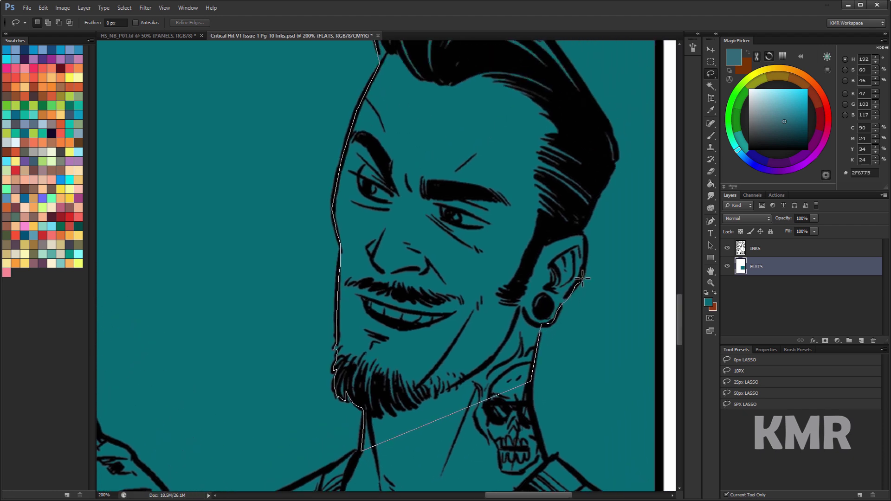
mouse_move(598, 188)
mouse_down()
mouse_move(614, 163)
mouse_move(611, 138)
mouse_move(606, 319)
mouse_up()
mouse_move(607, 290)
mouse_down()
mouse_move(570, 224)
mouse_move(559, 150)
mouse_move(518, 165)
mouse_move(493, 145)
mouse_move(424, 142)
mouse_up()
scroll(492, 243, down, 7)
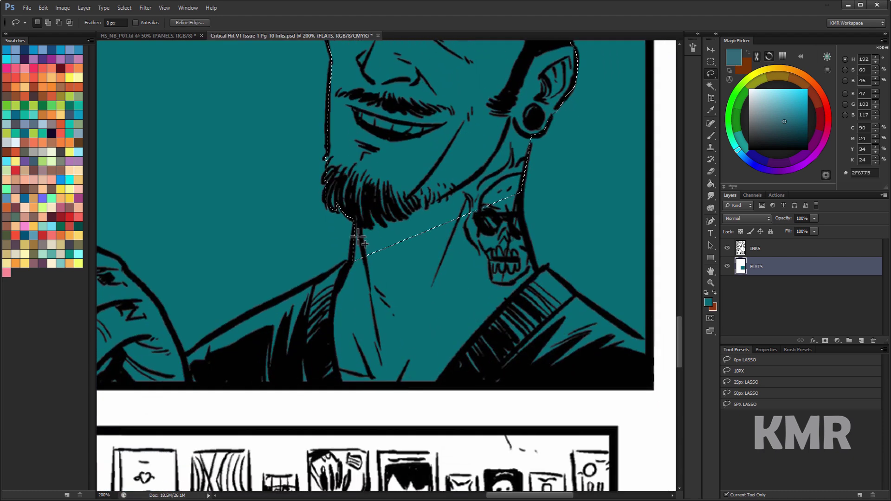
mouse_move(353, 260)
mouse_down()
mouse_move(199, 342)
mouse_move(355, 244)
mouse_move(296, 124)
mouse_move(297, 158)
mouse_move(267, 134)
mouse_move(241, 72)
mouse_move(246, 93)
mouse_move(221, 66)
mouse_move(302, 182)
mouse_move(282, 166)
mouse_move(231, 157)
mouse_move(234, 176)
mouse_move(283, 208)
mouse_move(299, 246)
mouse_move(283, 257)
mouse_move(253, 224)
mouse_move(240, 224)
mouse_move(215, 289)
mouse_move(285, 330)
mouse_move(247, 323)
mouse_move(302, 396)
mouse_move(328, 341)
mouse_move(759, 291)
mouse_move(825, 330)
mouse_move(531, 396)
mouse_move(520, 324)
mouse_move(488, 320)
mouse_move(409, 258)
mouse_move(409, 152)
mouse_up()
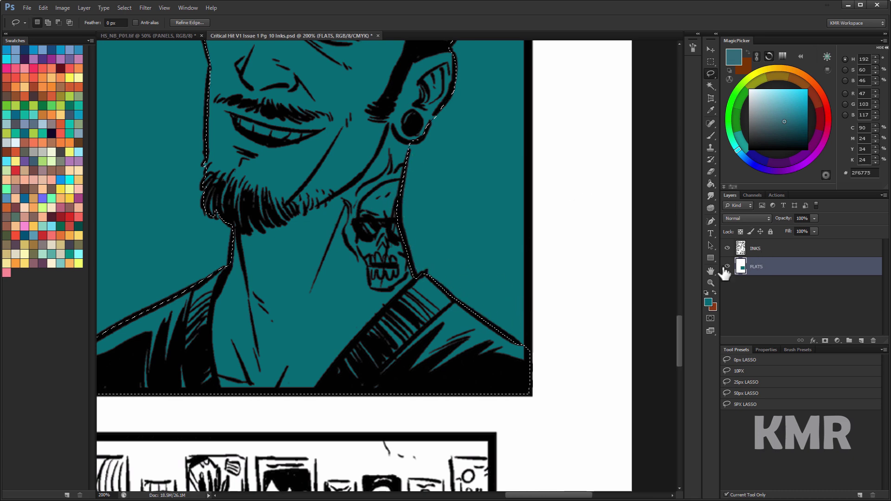
Try a lighter teal 4F96A8 fill on the selected figure, and undo the fill.
click(711, 283)
alt+click(618, 312)
drag(531, 187, 537, 230)
click(781, 108)
key(alt+BackSpace)
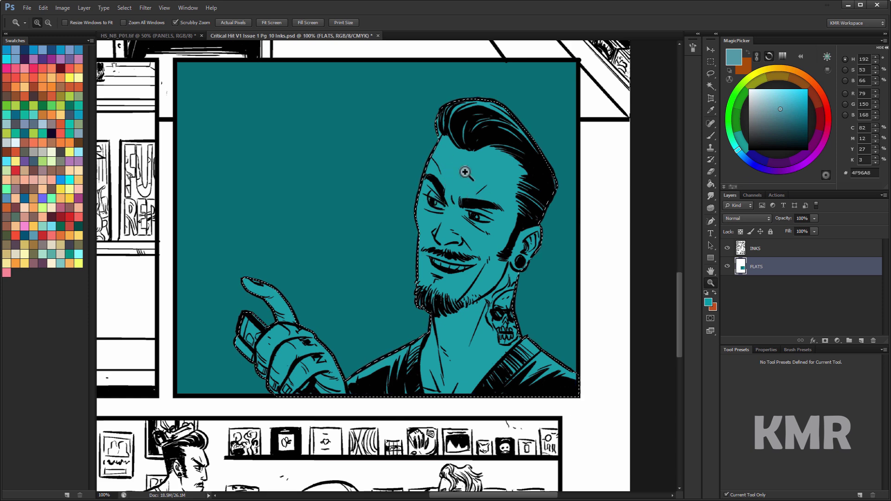
key(l)
key(g)
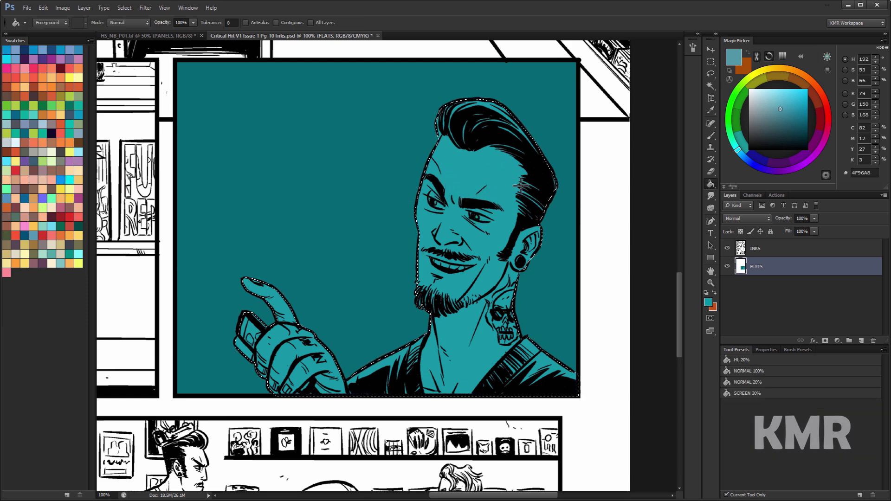
key(l)
key(ctrl+d)
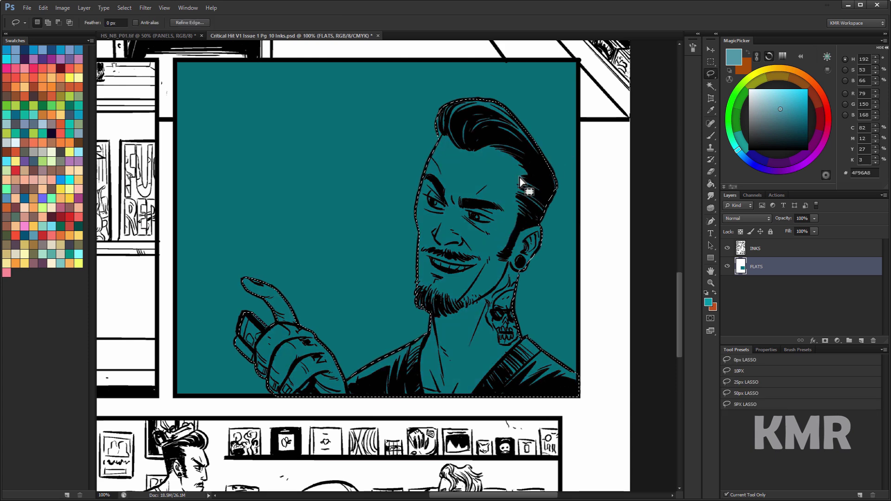
key(g)
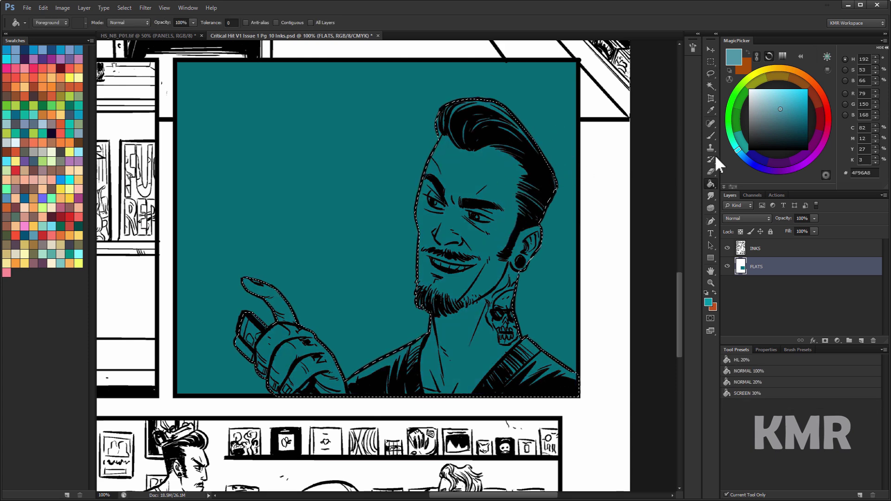
Fill the selected figure with light teal 4E9AAD and deselect it.
click(781, 108)
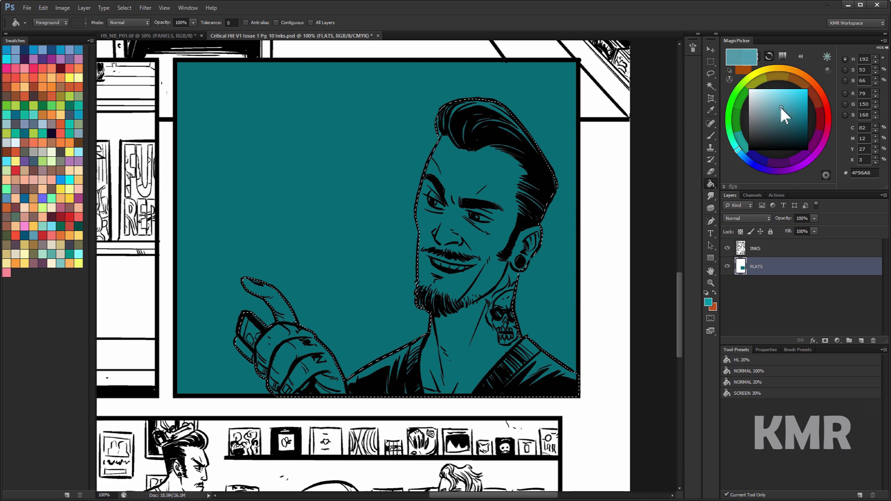
click(471, 222)
key(l)
key(ctrl+d)
key(g)
Select the man's hair with the Lasso, following the hairline down to the ear and looping loosely around the outside of the head.
ctrl+click(478, 147)
ctrl+click(478, 148)
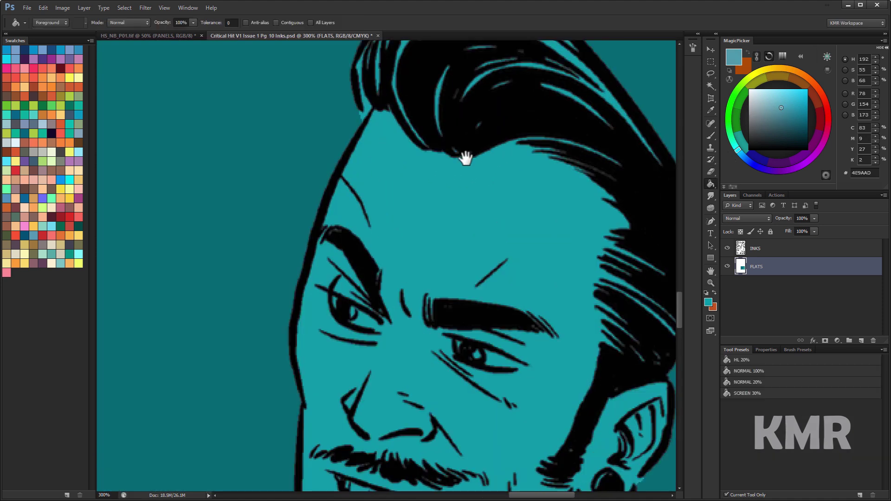
drag(452, 164, 396, 189)
click(711, 283)
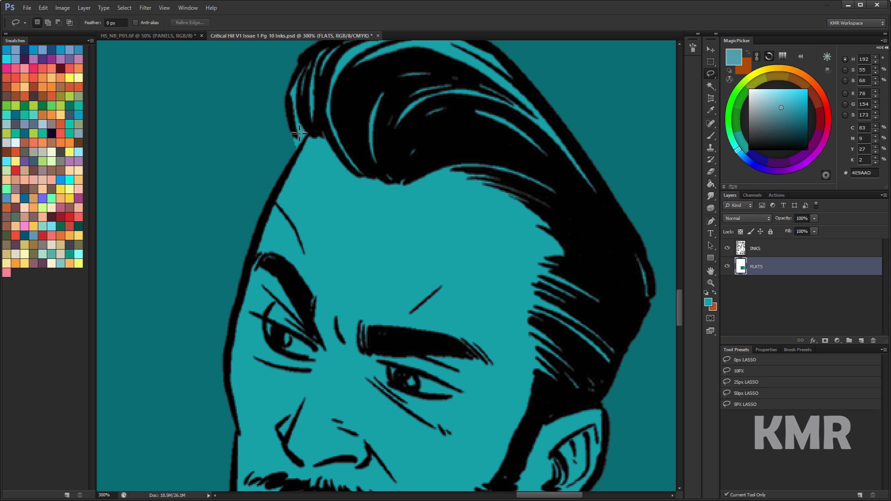
alt+click(623, 312)
drag(623, 313, 508, 284)
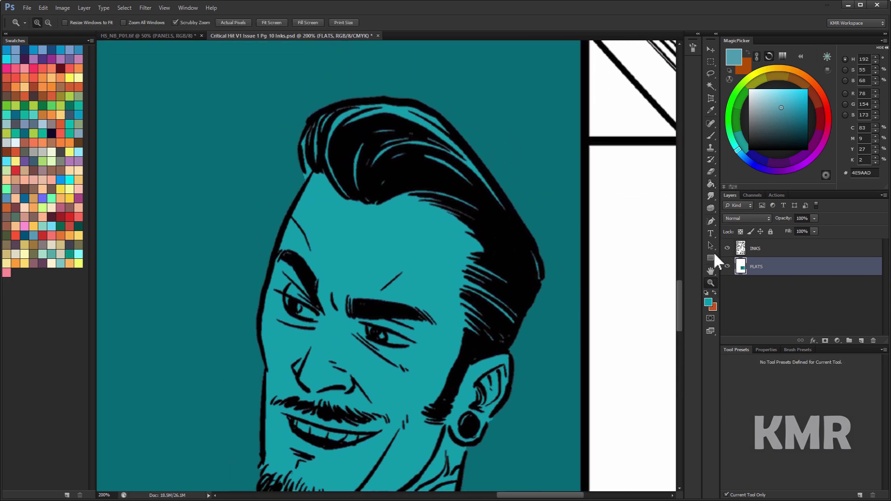
alt+click(649, 297)
alt+click(648, 297)
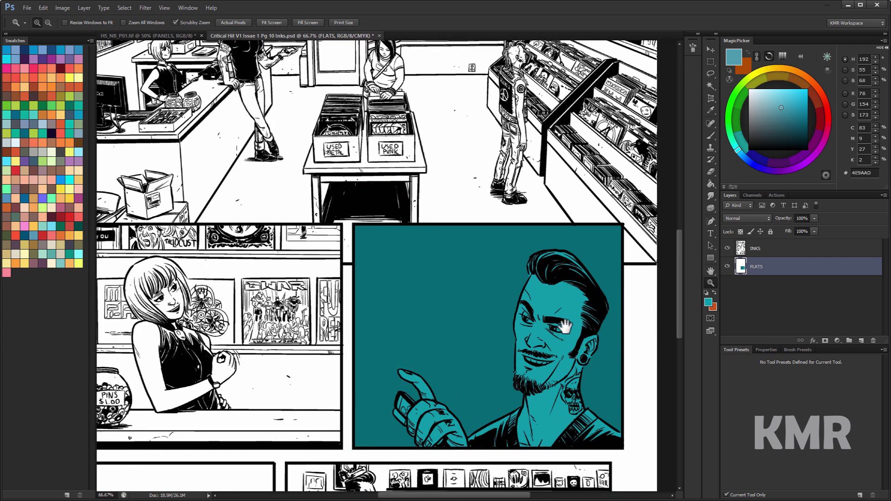
drag(564, 329, 421, 268)
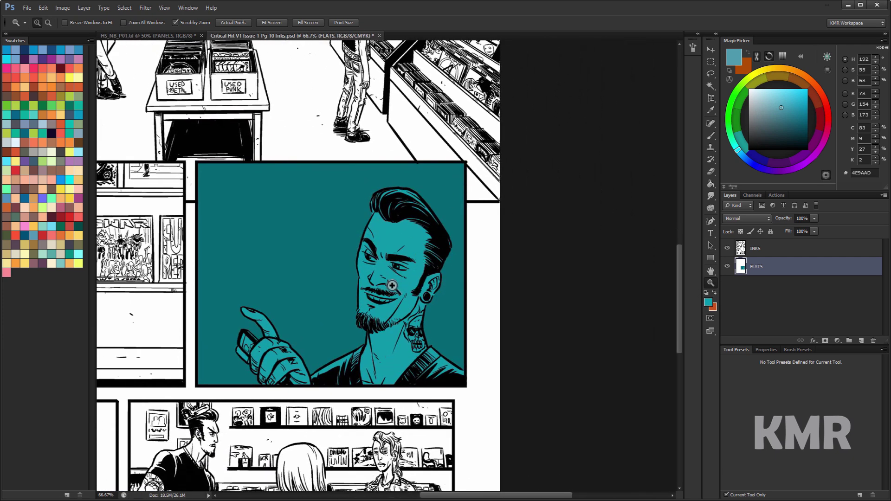
click(406, 217)
click(406, 218)
drag(358, 224, 305, 199)
key(l)
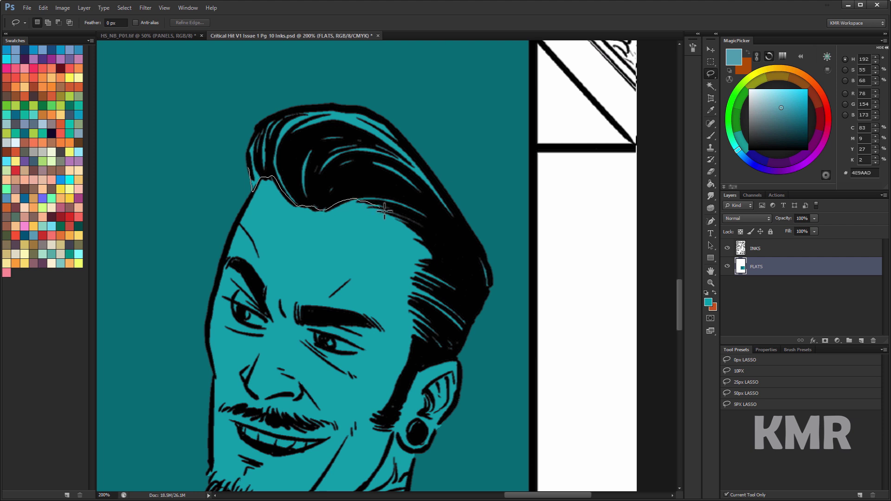
drag(420, 231, 441, 255)
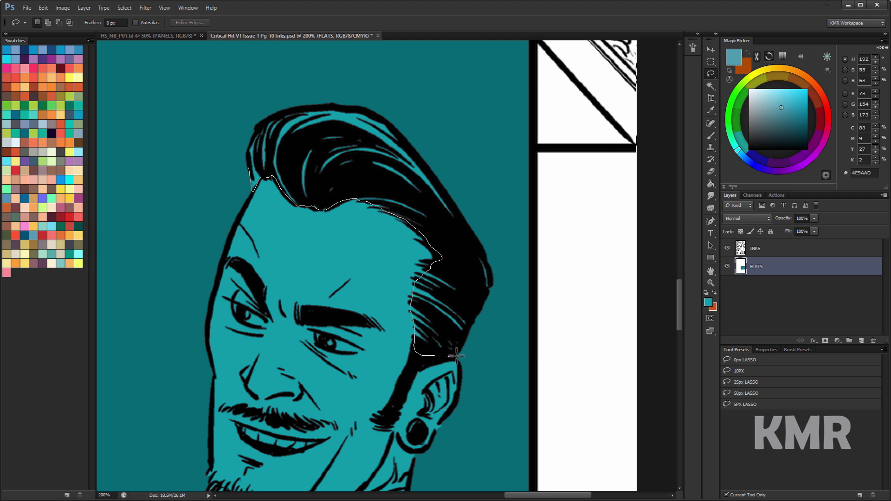
mouse_move(491, 294)
mouse_down()
mouse_move(495, 149)
mouse_move(425, 91)
mouse_move(219, 94)
mouse_move(245, 207)
mouse_move(222, 202)
mouse_up()
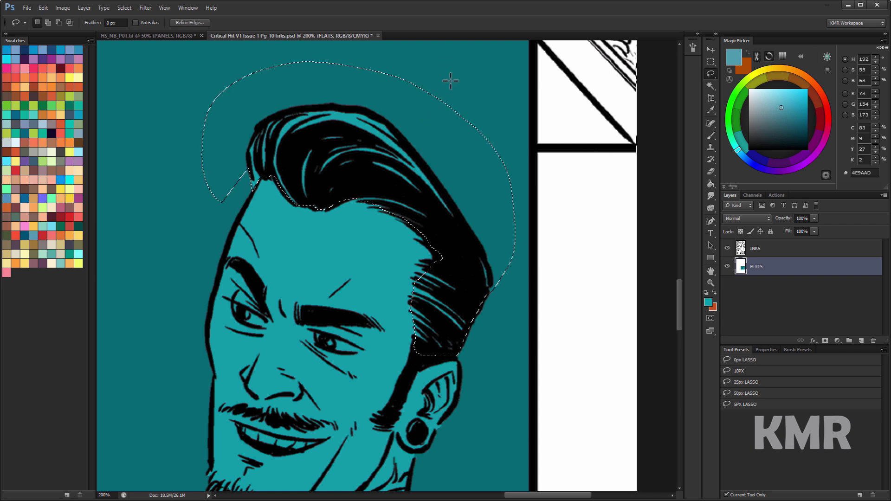
Fill only the hair area inside the selection with brown 945E23 and deselect.
click(793, 113)
click(801, 74)
key(g)
click(400, 170)
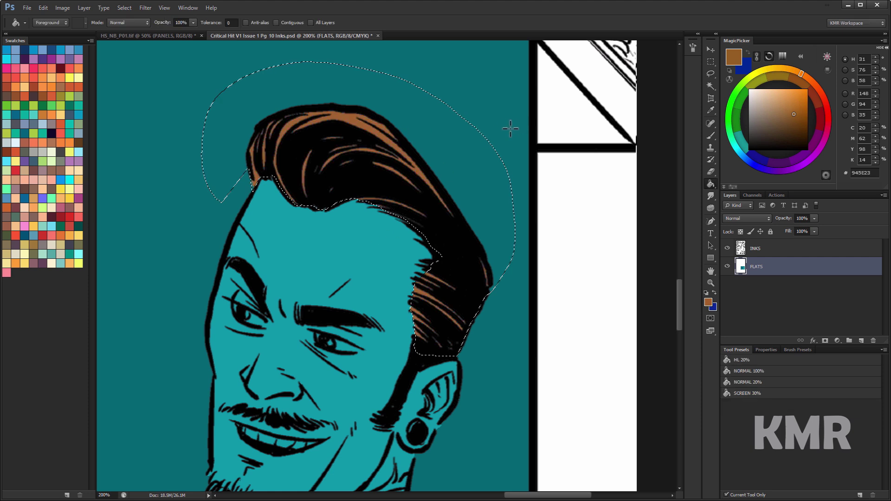
key(ctrl+d)
Lasso the shirt collar and shoulder below the skull tattoo, fill that part with dark red 942323, and deselect.
key(l)
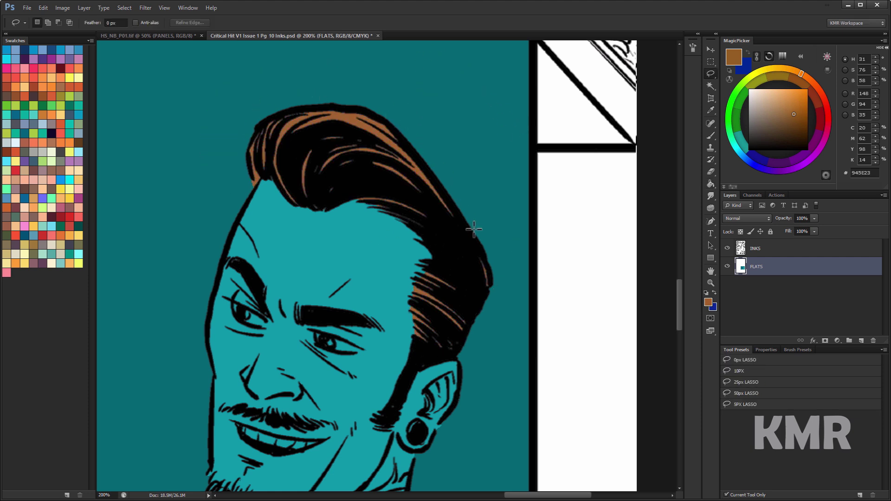
drag(449, 350, 439, 193)
drag(472, 269, 501, 76)
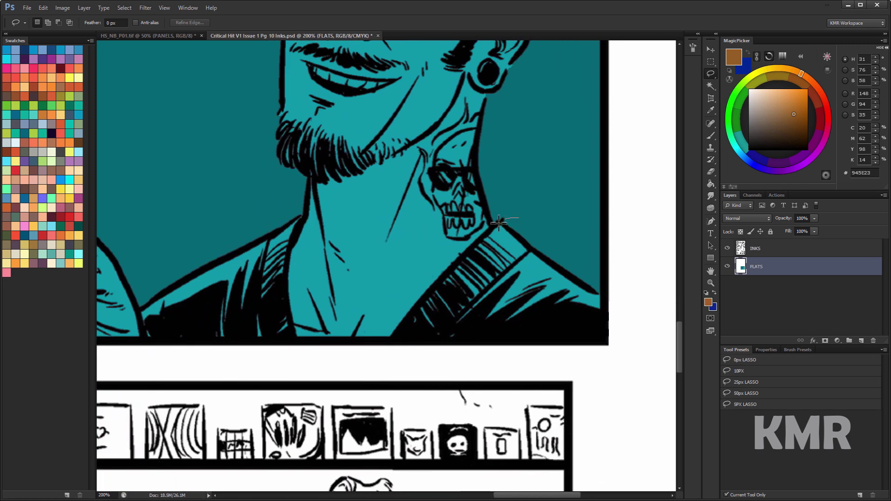
mouse_move(485, 234)
mouse_down()
mouse_move(414, 309)
mouse_move(394, 372)
mouse_move(653, 279)
mouse_move(520, 219)
mouse_up()
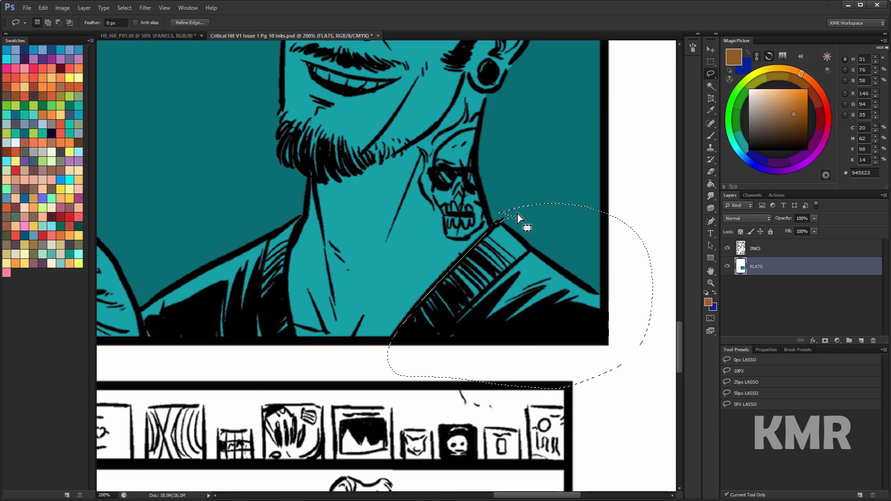
click(821, 116)
key(g)
click(552, 272)
key(l)
key(ctrl+d)
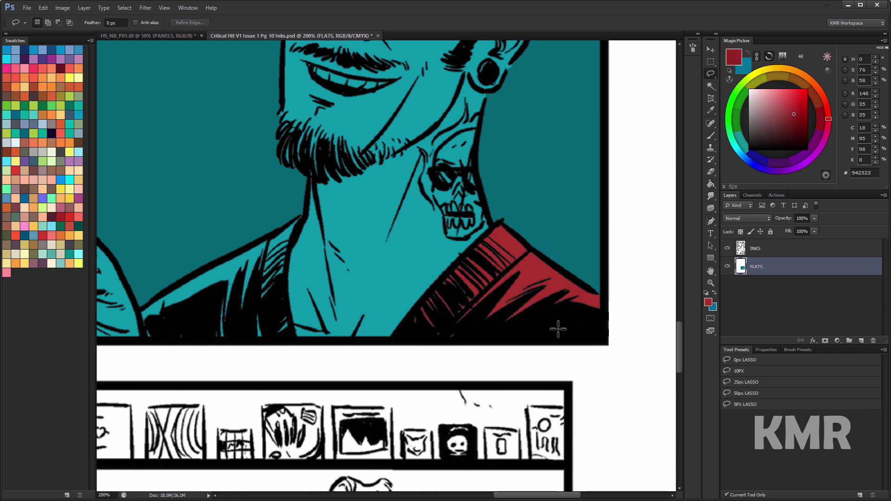
Select the other side of the shirt, between the neck and the raised hand, with the Lasso.
drag(351, 232, 535, 158)
mouse_move(414, 175)
mouse_down()
mouse_move(437, 169)
mouse_move(374, 203)
mouse_move(468, 153)
mouse_up()
key(ctrl+d)
drag(382, 273, 472, 268)
key(ctrl+d)
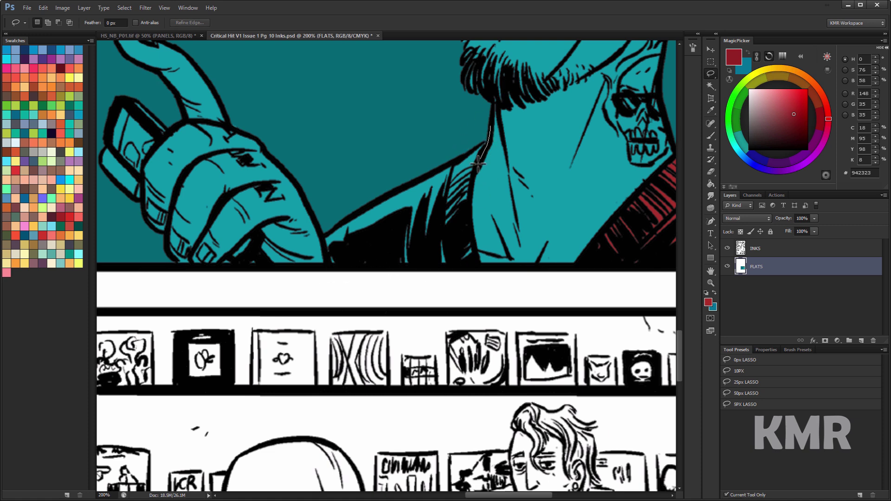
mouse_move(477, 261)
mouse_down()
mouse_move(336, 285)
mouse_move(325, 260)
mouse_move(378, 149)
mouse_move(488, 129)
mouse_up()
drag(639, 187, 428, 208)
Sample the red of the finished shirt side, fill the selected shirt area with it, and deselect.
key(b)
alt+click(508, 207)
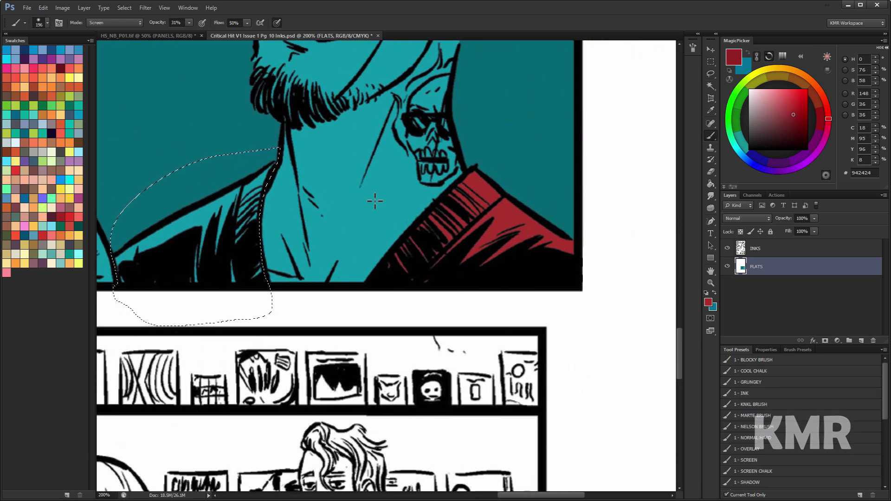
key(g)
click(223, 250)
key(ctrl+d)
drag(314, 181, 573, 178)
key(l)
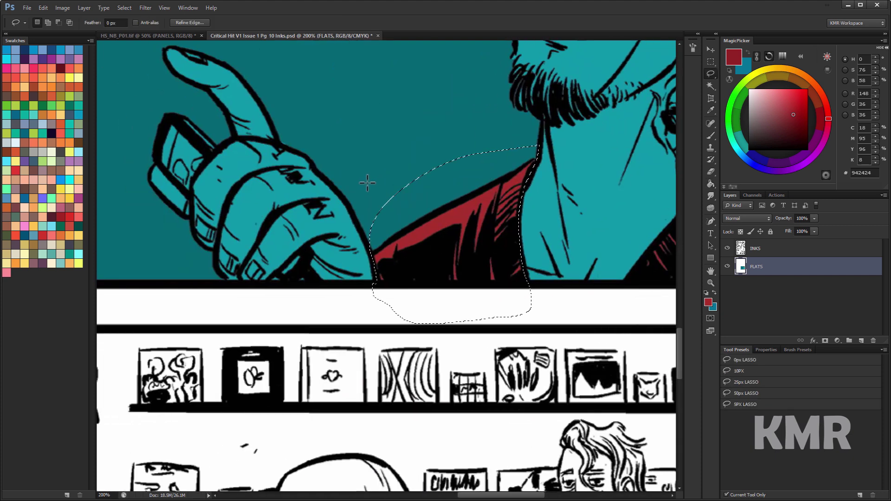
key(ctrl+d)
Lasso the visible parts of the object in the man's hand, fill them with grey 707070, and deselect.
drag(340, 181, 376, 221)
mouse_move(208, 147)
mouse_down()
mouse_move(192, 192)
mouse_move(226, 238)
mouse_move(251, 194)
mouse_move(200, 138)
mouse_up()
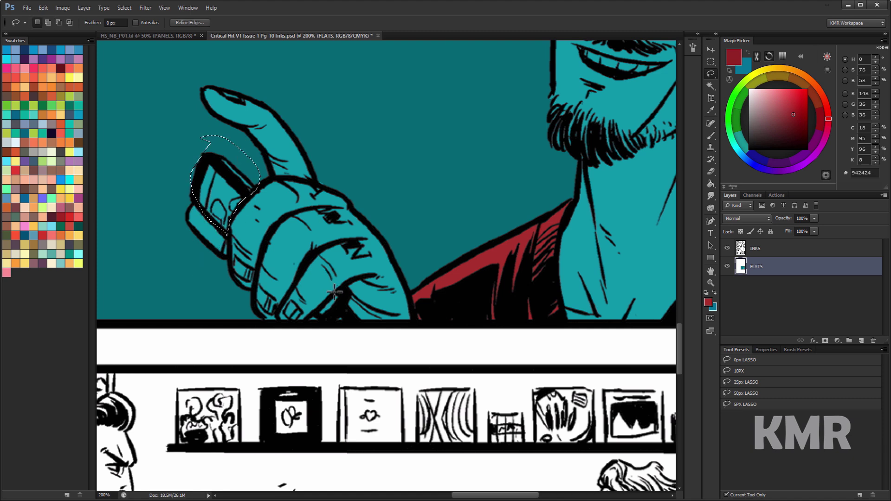
mouse_move(347, 291)
shift+mouse_down()
mouse_move(316, 313)
mouse_move(347, 297)
shift+mouse_up()
drag(776, 112, 746, 122)
key(alt+BackSpace)
key(g)
key(ctrl+d)
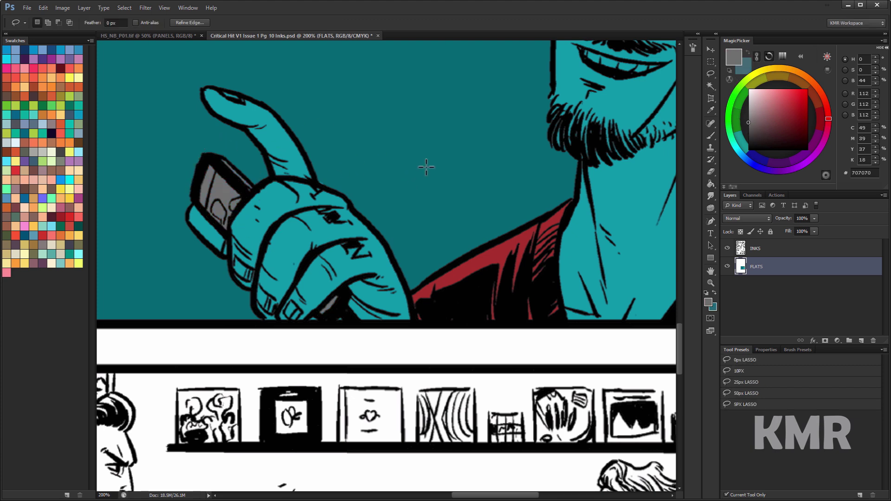
Recolour the man's light teal face, neck and hand with tan skin colour A37F4D using the Paint Bucket.
mouse_move(509, 169)
mouse_down()
mouse_move(431, 180)
mouse_move(428, 310)
mouse_up()
click(710, 283)
alt+click(629, 332)
alt+click(630, 332)
drag(588, 251, 458, 203)
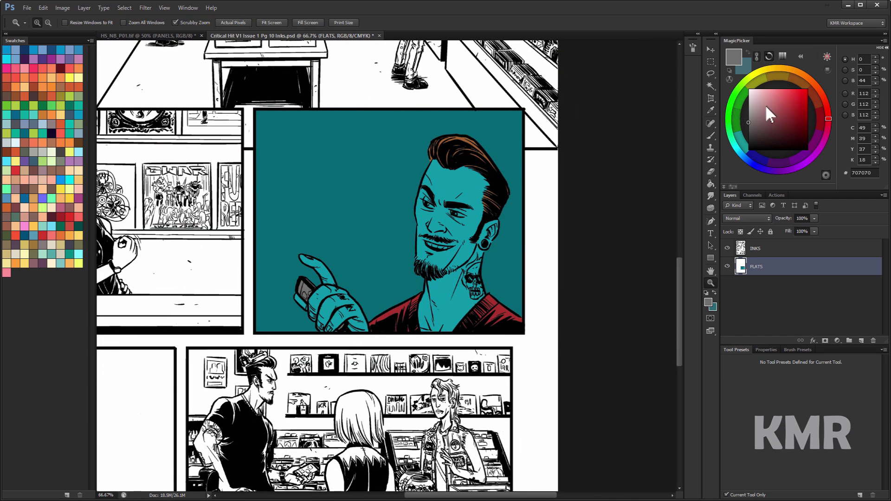
click(792, 71)
click(779, 109)
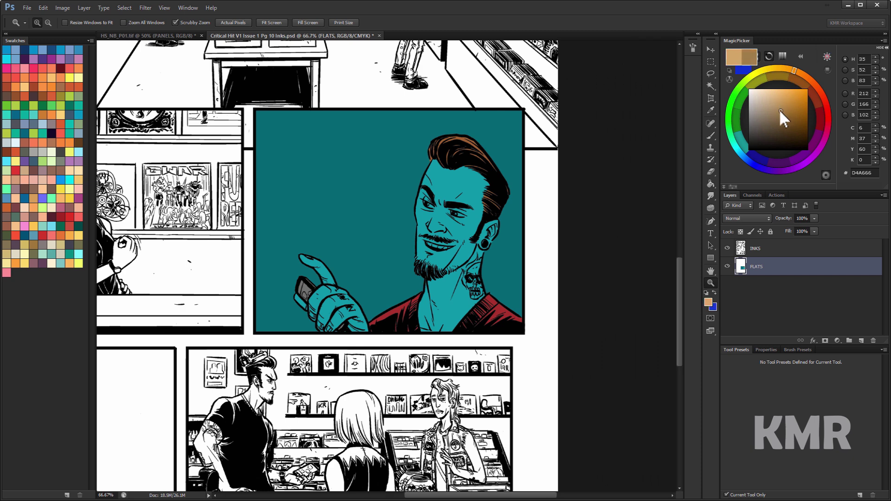
key(g)
click(455, 269)
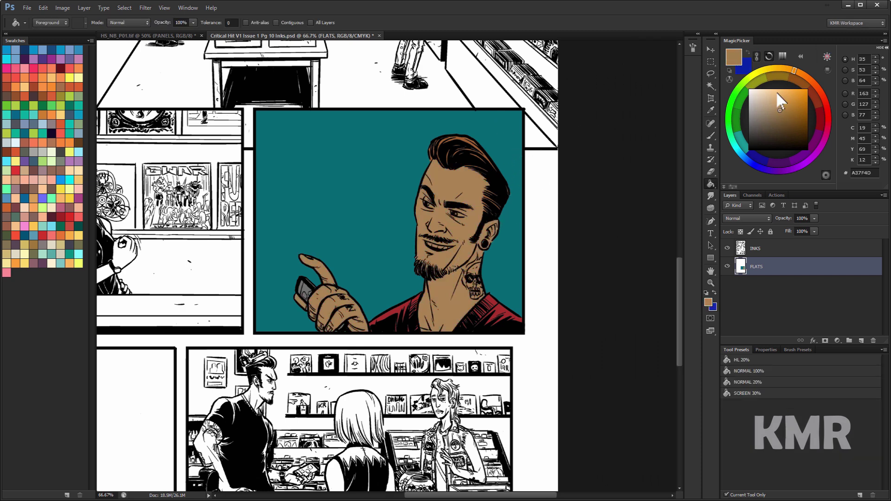
Select the visible areas of both of the man's eyes together with the Lasso.
drag(742, 141, 749, 162)
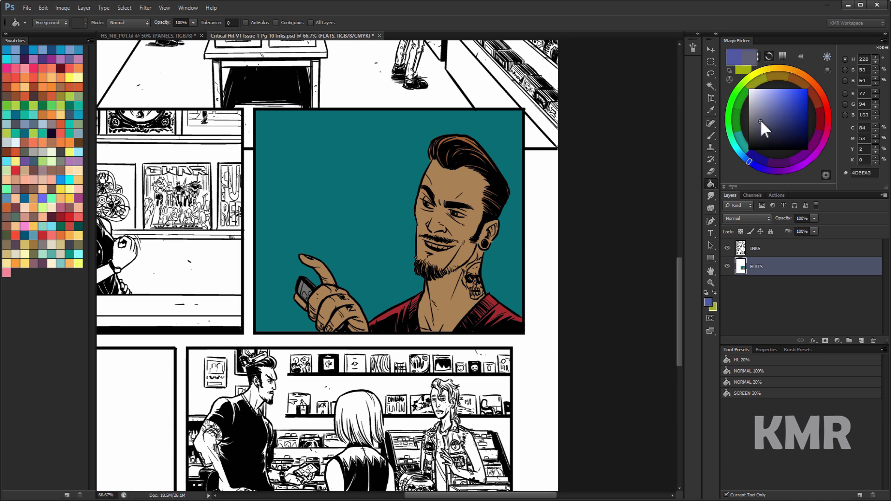
drag(761, 122, 762, 119)
key(l)
key(g)
key(z)
triple_click(446, 209)
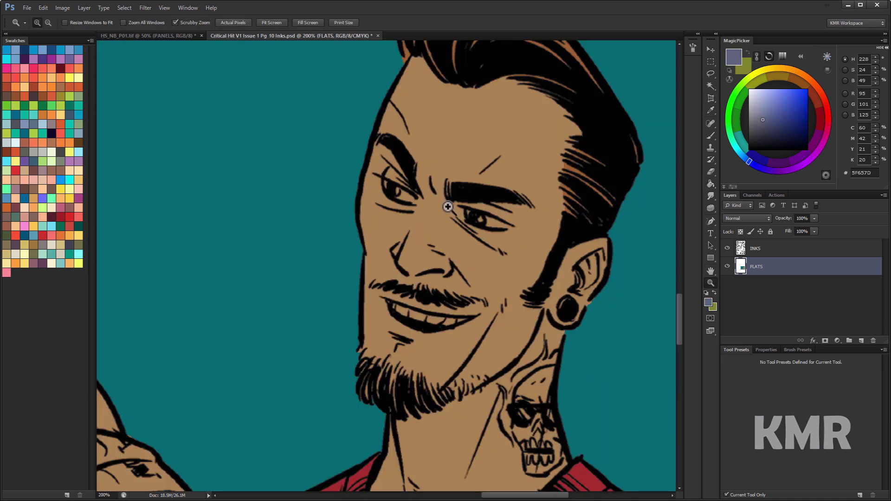
key(l)
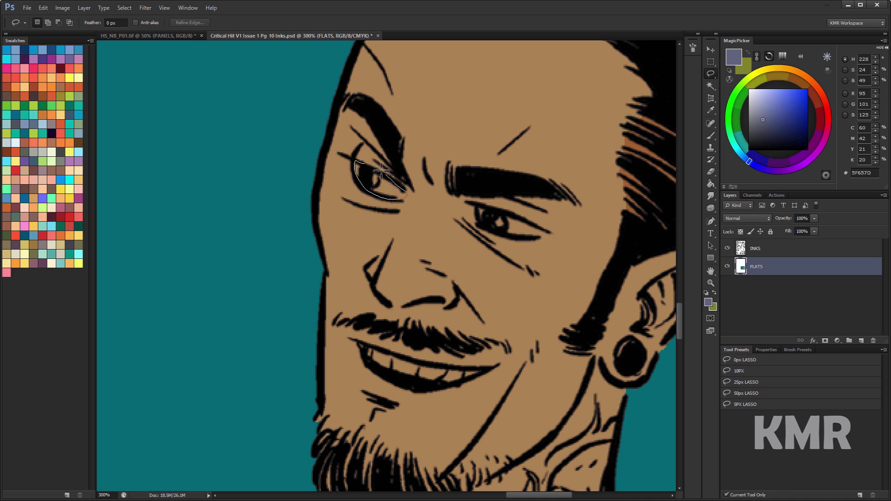
mouse_move(379, 170)
mouse_down()
mouse_move(359, 161)
mouse_move(377, 171)
mouse_move(379, 107)
mouse_up()
mouse_move(495, 208)
mouse_down()
mouse_move(481, 205)
mouse_move(478, 224)
mouse_up()
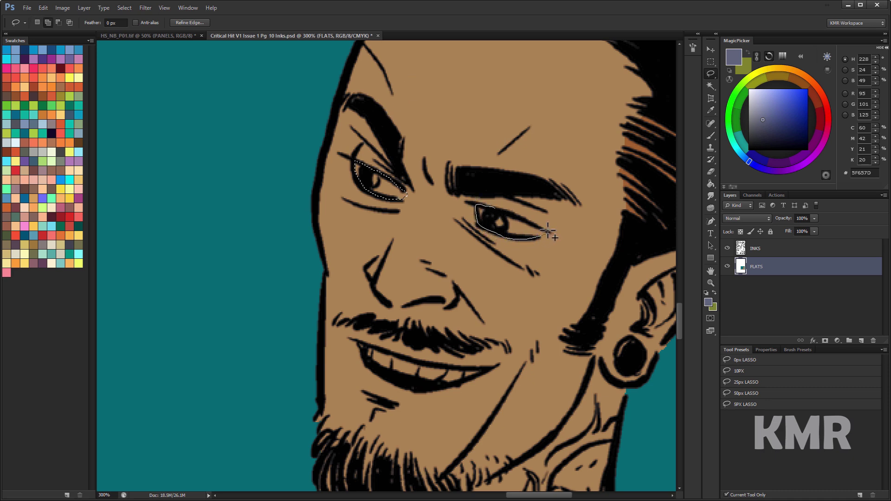
drag(546, 228, 550, 233)
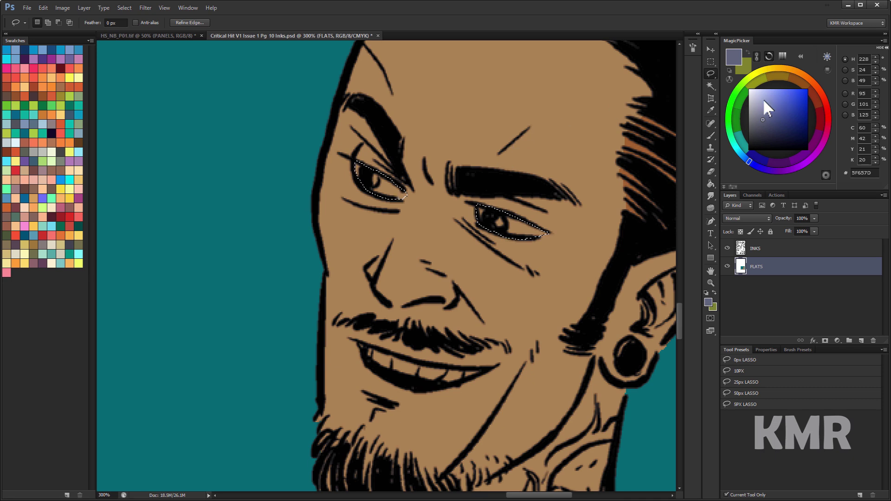
Fill the selected eyes with pale blue-grey B8BDD1 using the Paint Bucket and deselect.
mouse_move(760, 103)
mouse_down()
mouse_move(757, 91)
mouse_move(756, 99)
mouse_up()
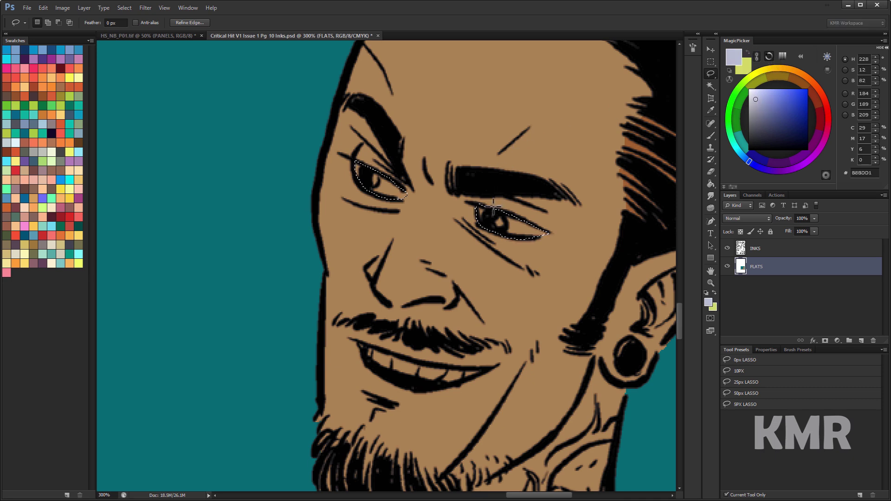
key(g)
click(503, 223)
key(ctrl+d)
key(l)
key(g)
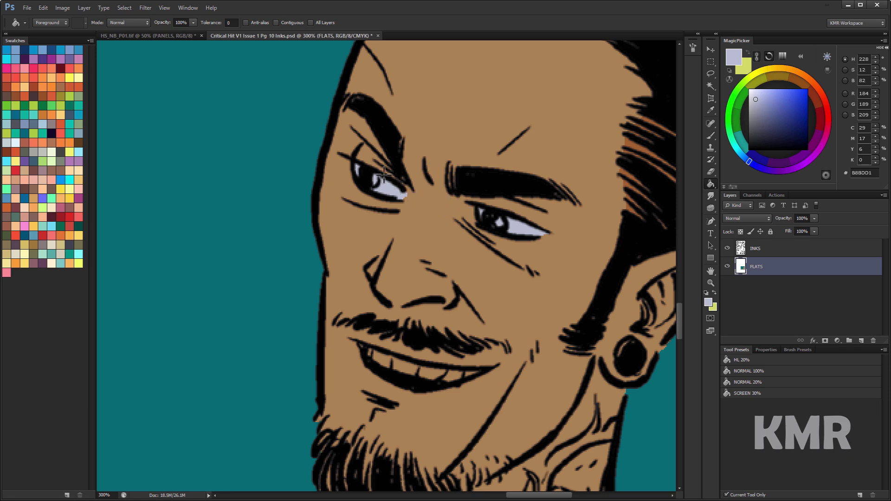
Lasso the man's teeth, fill them with slightly darker blue-grey A7ADC4, and deselect.
drag(447, 215, 440, 166)
key(l)
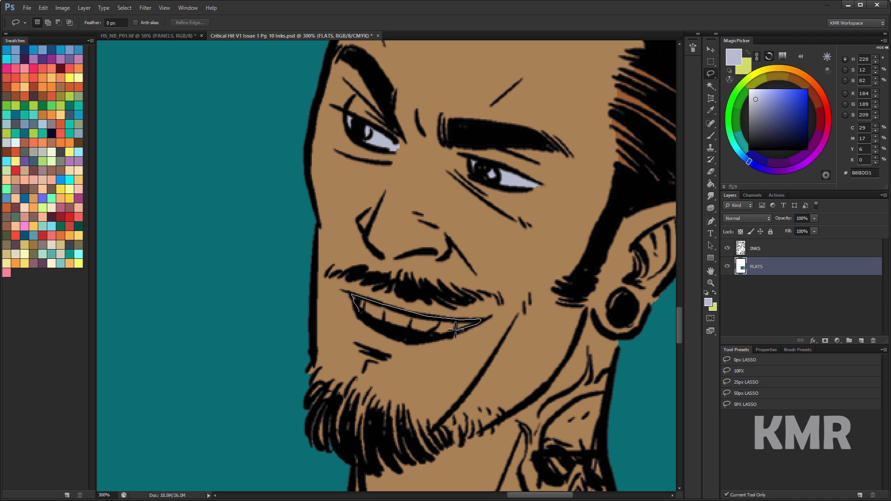
drag(389, 331, 358, 310)
key(b)
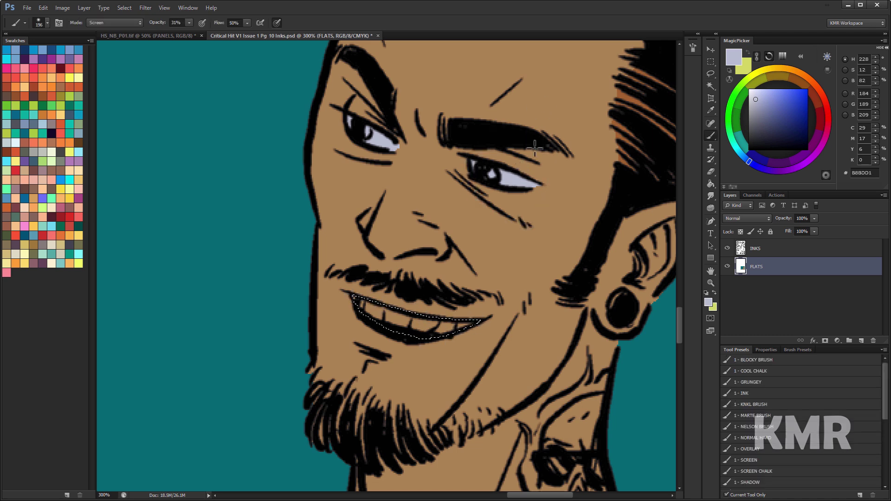
click(758, 103)
key(g)
click(451, 326)
key(ctrl+d)
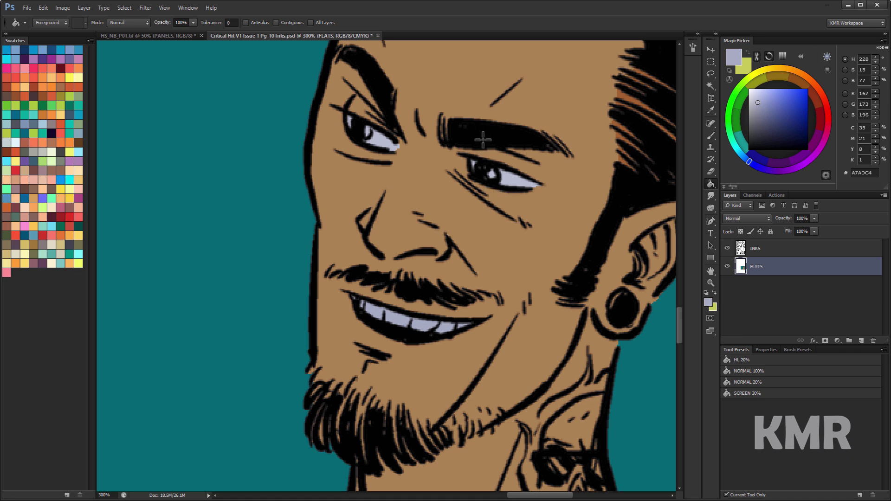
Select the irises of both of the man's eyes with the Lasso.
key(b)
alt+click(511, 177)
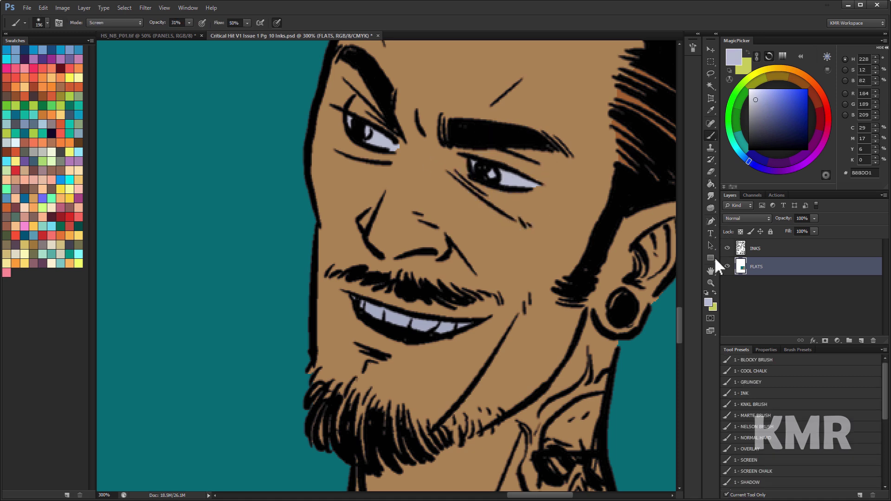
click(709, 282)
alt+click(635, 331)
alt+click(632, 325)
drag(631, 311, 571, 181)
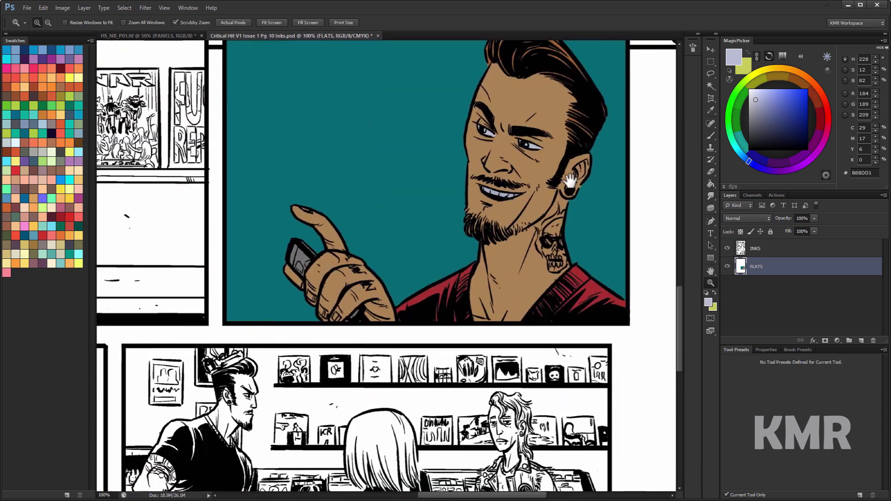
key(ctrl+plus)
key(ctrl+plus)
key(ctrl+plus)
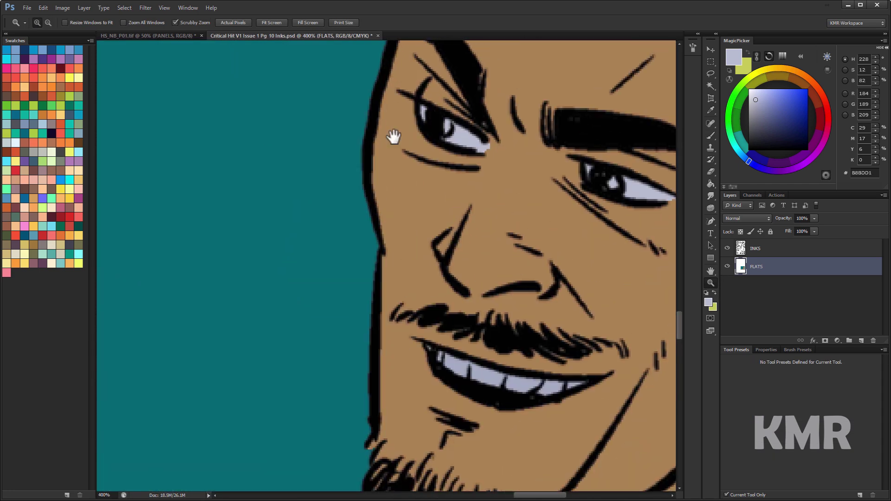
drag(373, 153, 339, 191)
key(l)
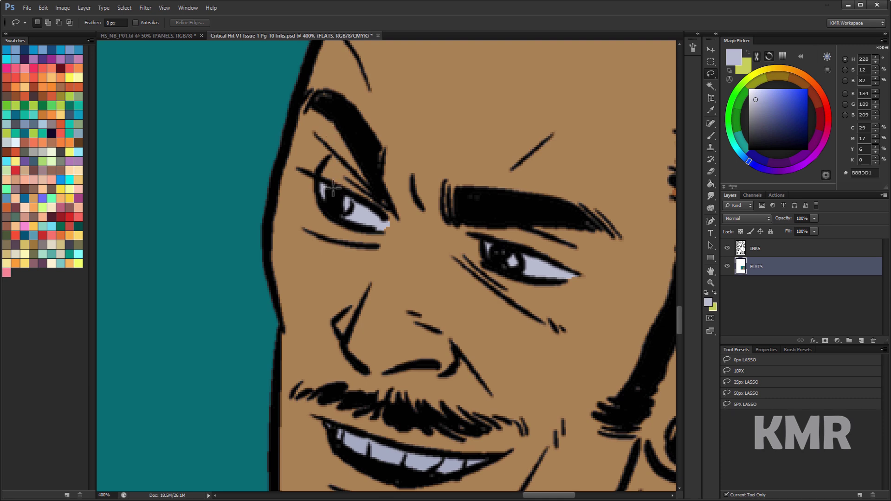
drag(319, 175, 320, 177)
mouse_move(508, 243)
mouse_down()
mouse_move(493, 260)
mouse_move(520, 272)
mouse_move(517, 247)
mouse_up()
Sample the skin colour, darken it to brown 705B3D, fill the selected irises with it, and deselect.
click(711, 135)
alt+click(647, 132)
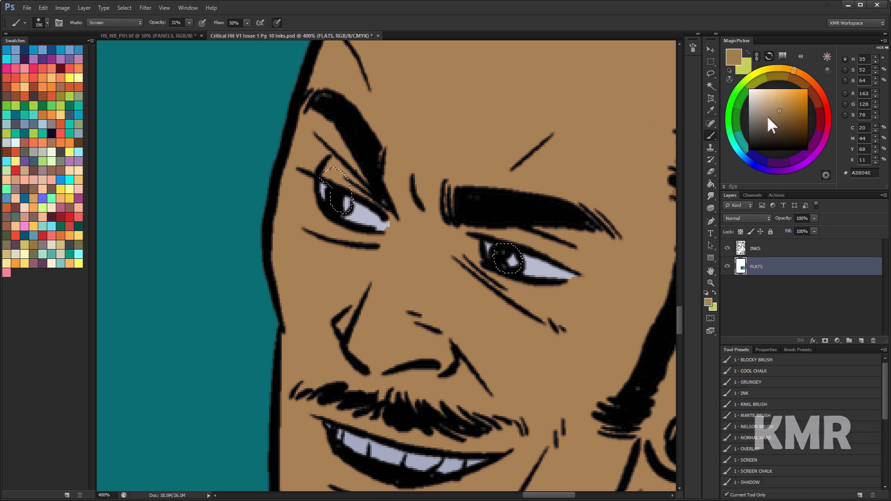
click(777, 123)
key(g)
click(503, 256)
key(ctrl+d)
Select the whole skull tattoo on the man's neck, including its surrounding wisps, with the Lasso.
click(711, 283)
alt+click(624, 316)
alt+click(622, 302)
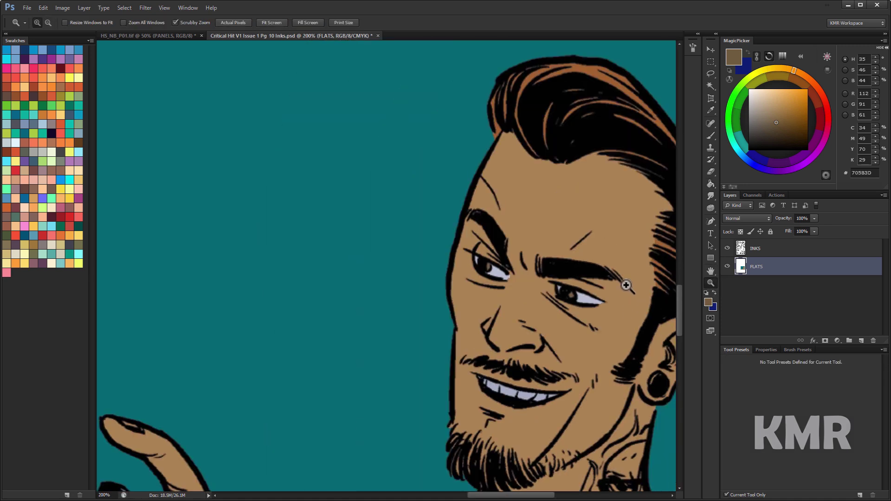
drag(609, 341, 576, 144)
drag(577, 185, 462, 223)
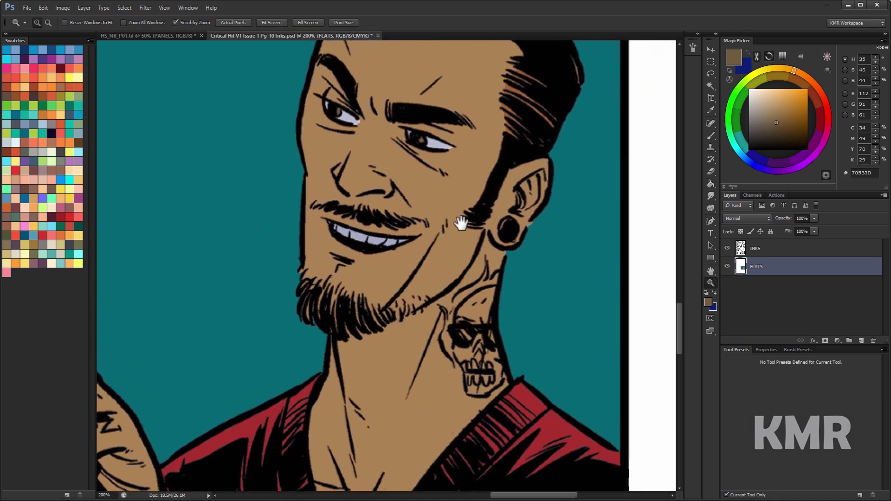
click(478, 315)
key(l)
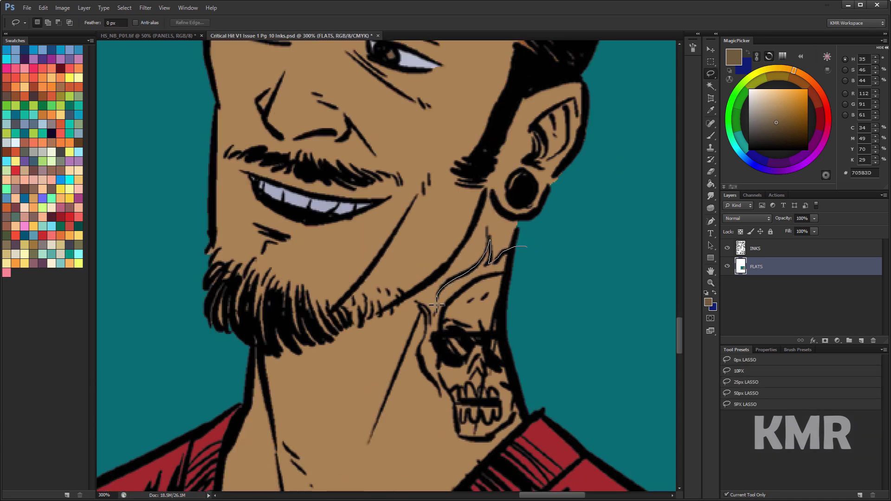
drag(421, 304, 427, 321)
mouse_move(494, 435)
mouse_down()
mouse_move(524, 409)
mouse_move(524, 247)
mouse_up()
key(shift)
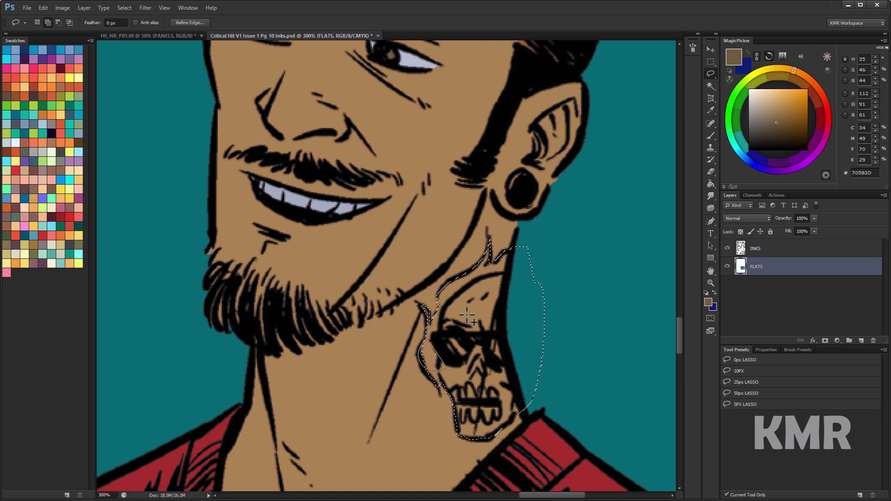
Fill the selected neck tattoo with greyish tan 998A74 and deselect.
click(763, 112)
key(g)
click(505, 302)
key(ctrl+d)
key(l)
key(g)
key(l)
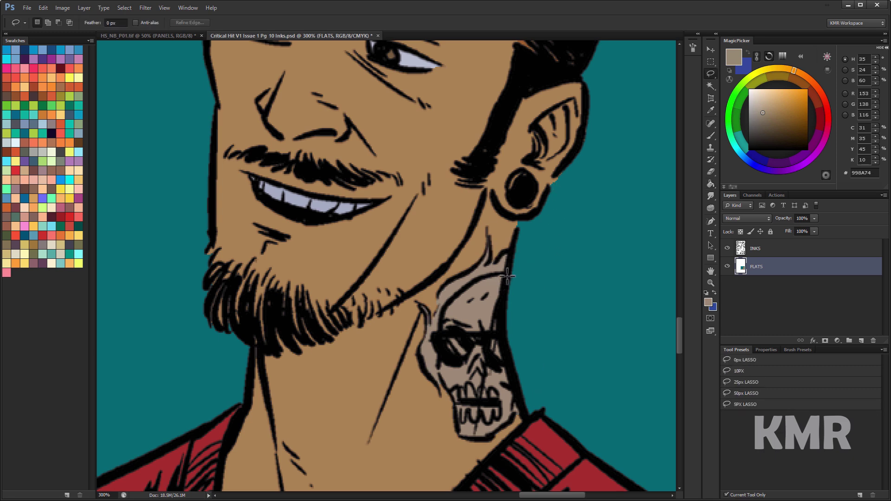
Lasso the skull shape inside the tattoo and fill it with a lighter beige.
drag(458, 293, 441, 334)
mouse_move(468, 461)
mouse_down()
mouse_move(530, 281)
mouse_move(509, 275)
mouse_up()
click(760, 101)
key(g)
click(481, 322)
Lasso the skull tattoo's eye area, fill it with dark grey-brown 63594A, and deselect.
key(l)
mouse_move(457, 333)
mouse_down()
mouse_move(434, 339)
mouse_move(507, 364)
mouse_move(478, 336)
mouse_move(436, 335)
mouse_up()
click(764, 126)
key(g)
click(495, 349)
key(l)
click(524, 302)
key(g)
Select the entire panel of the woman behind the counter along its border with the Lasso.
click(711, 282)
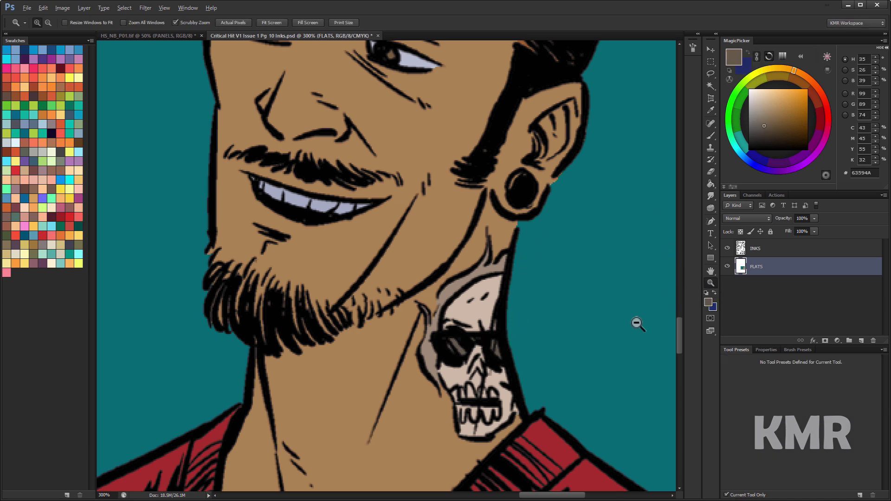
alt+click(625, 338)
alt+click(625, 338)
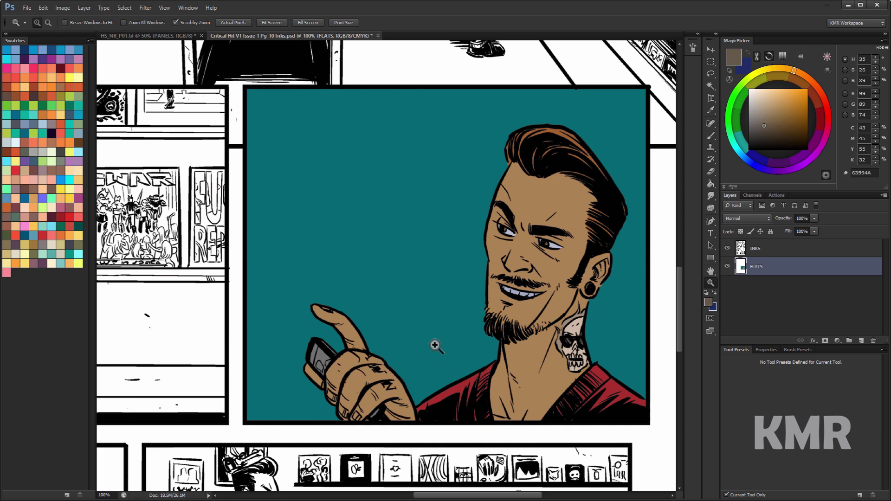
drag(459, 330, 349, 312)
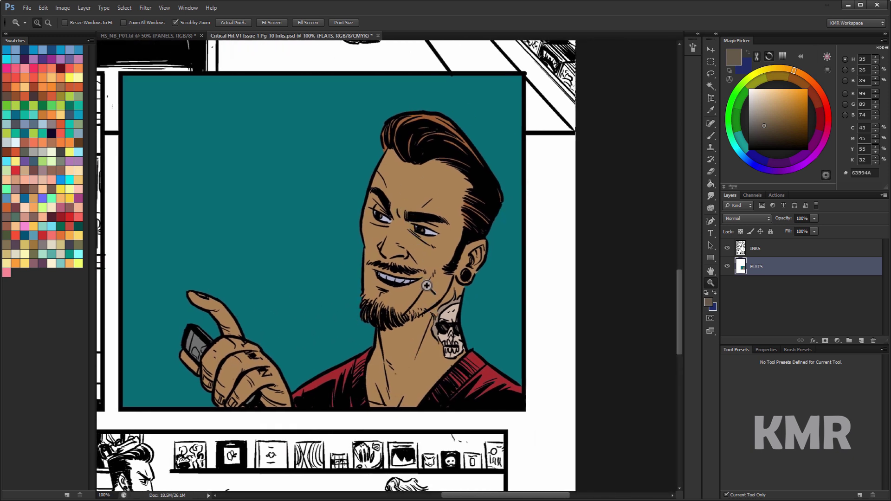
drag(206, 257, 402, 237)
drag(310, 240, 611, 280)
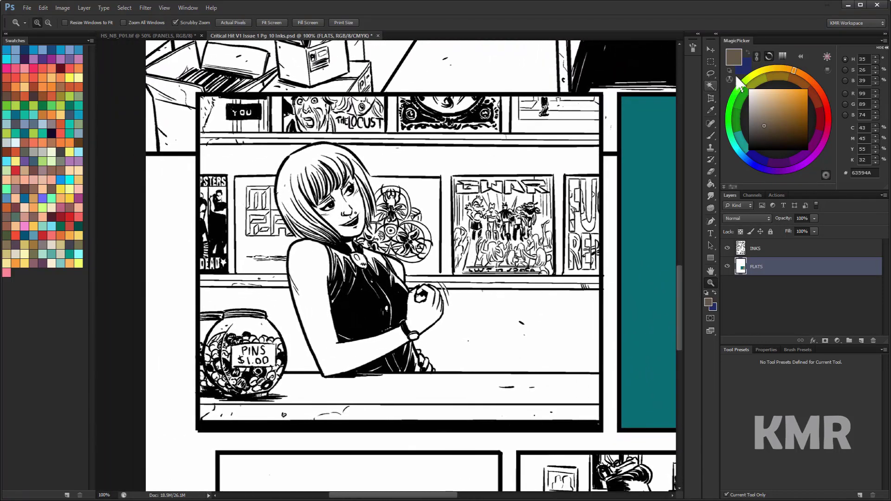
click(457, 220)
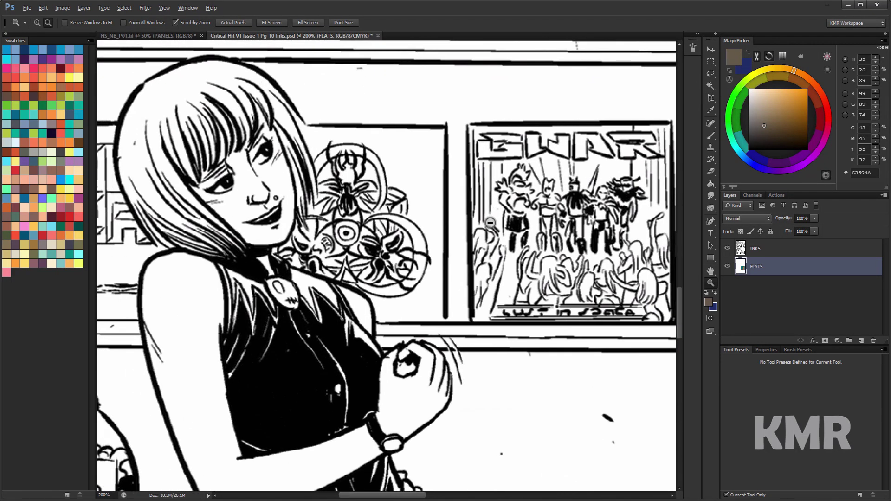
alt+click(483, 216)
key(l)
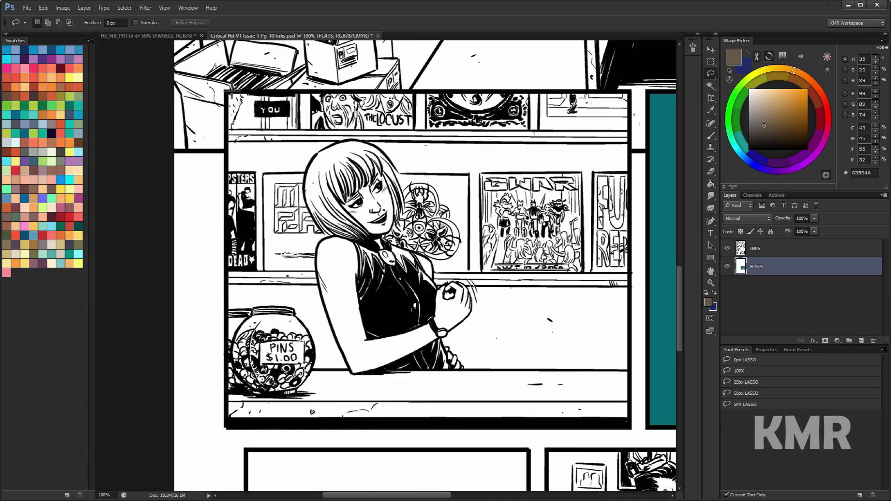
mouse_move(224, 92)
mouse_down()
mouse_move(227, 423)
mouse_move(402, 386)
mouse_move(571, 426)
mouse_move(631, 426)
mouse_move(630, 86)
mouse_move(620, 54)
mouse_move(531, 76)
mouse_move(380, 83)
mouse_up()
key(g)
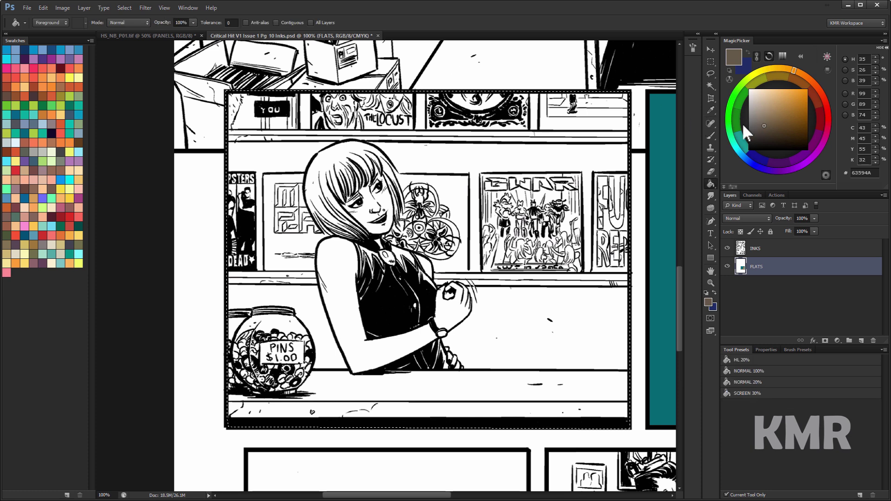
Sample the neighbouring panel's teal, lighten it to 498391, fill the woman's panel with it, and deselect.
click(739, 134)
key(b)
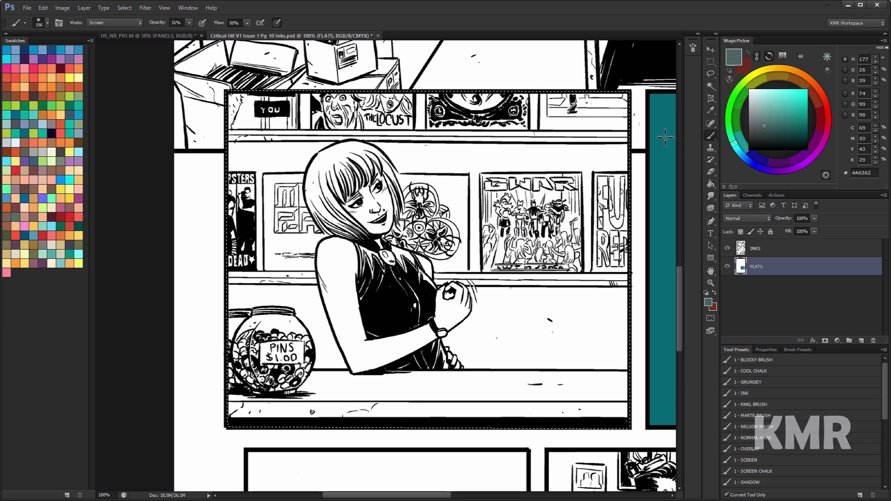
alt+click(660, 131)
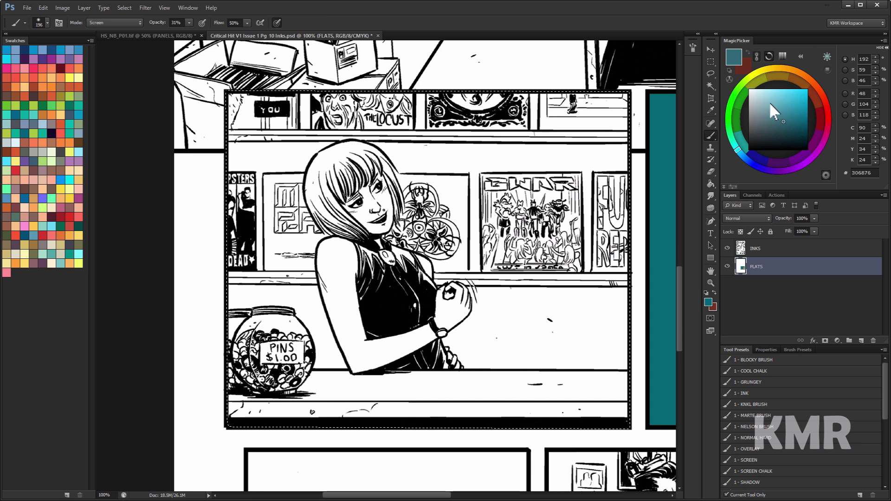
click(779, 115)
key(g)
click(489, 182)
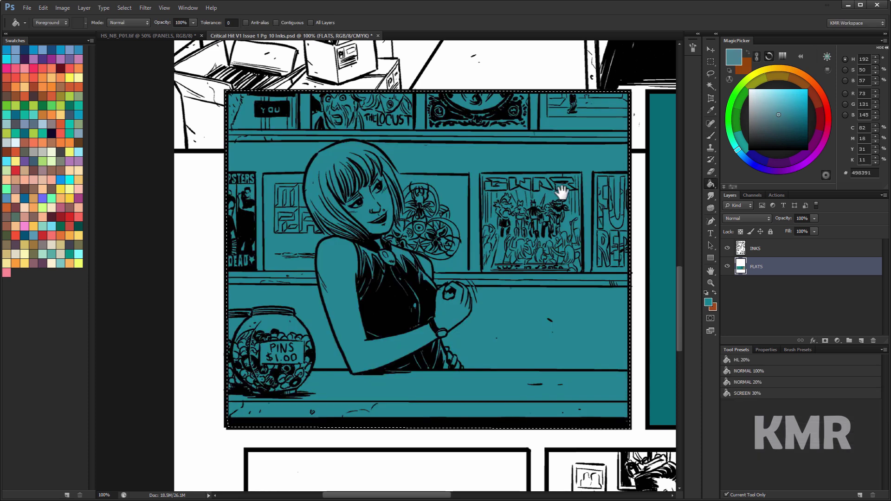
scroll(571, 191, right, 3)
key(l)
key(ctrl+d)
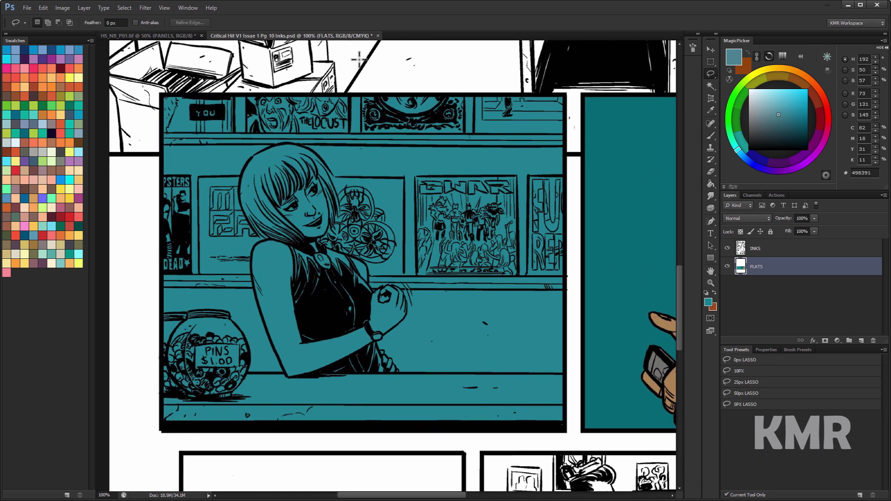
Select the pointing man's panel background by colour with the Magic Wand, and clear that selection.
scroll(513, 166, right, 3)
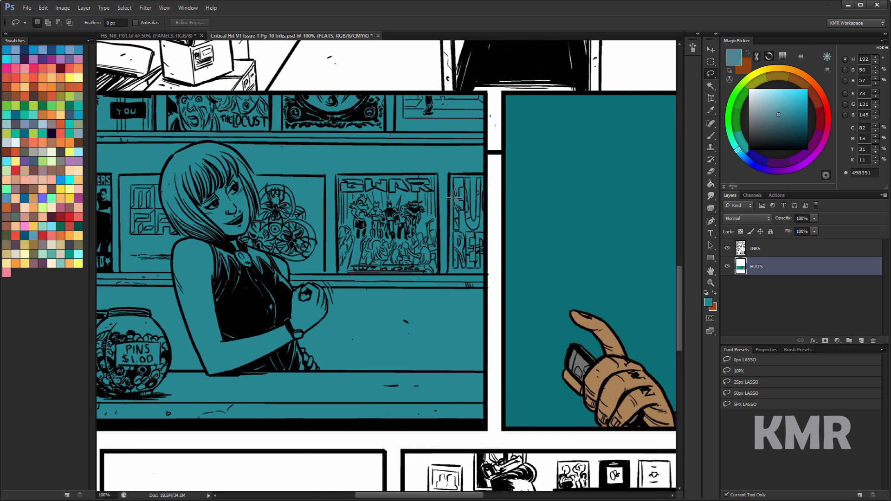
key(w)
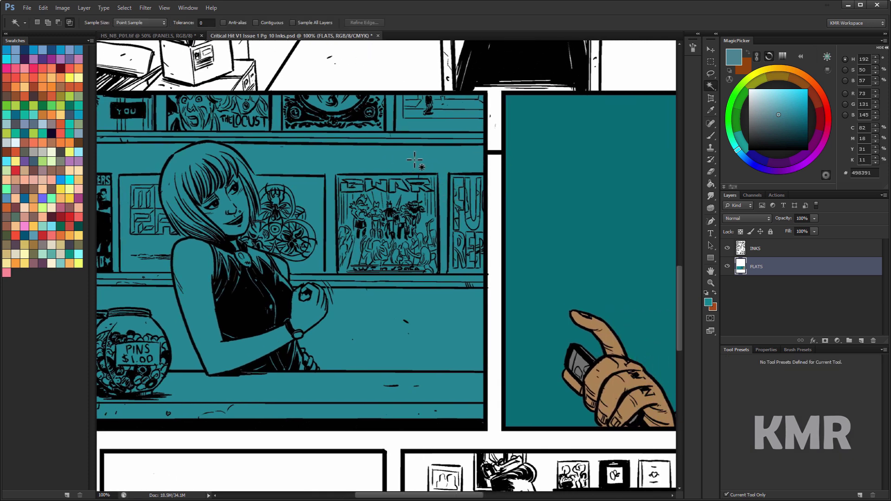
click(532, 157)
key(l)
key(ctrl+d)
key(w)
Select the teal base colour of the woman's panel with the Magic Wand.
drag(389, 166, 505, 154)
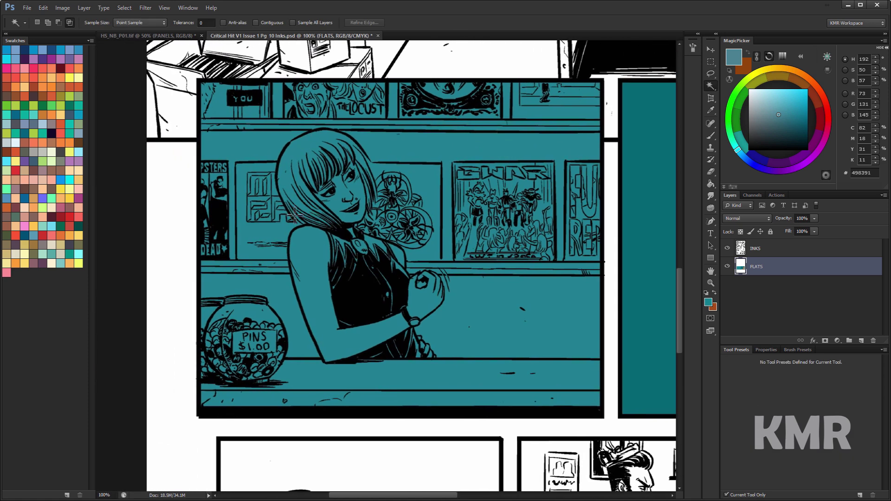
ctrl+click(303, 132)
drag(316, 132, 295, 169)
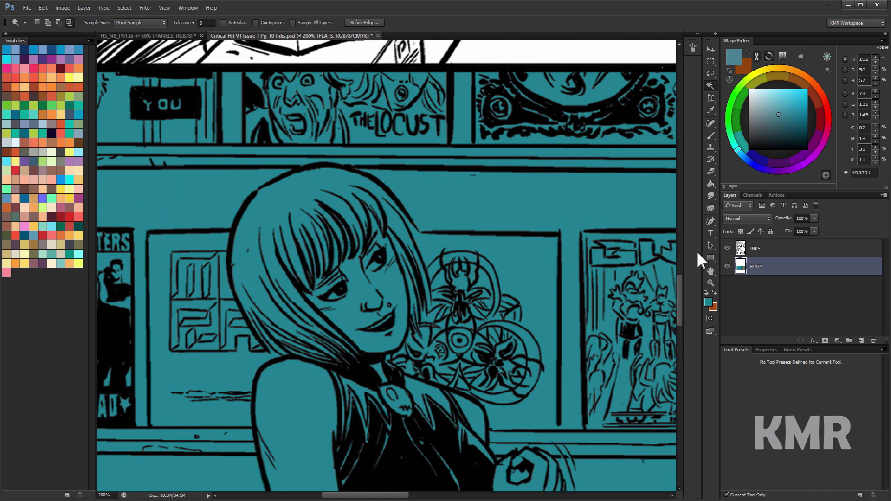
Clear the current selection and lasso the counter together with the pin jars along their outlines in the woman's panel.
click(711, 283)
alt+click(636, 310)
drag(614, 281, 470, 201)
key(l)
key(ctrl+d)
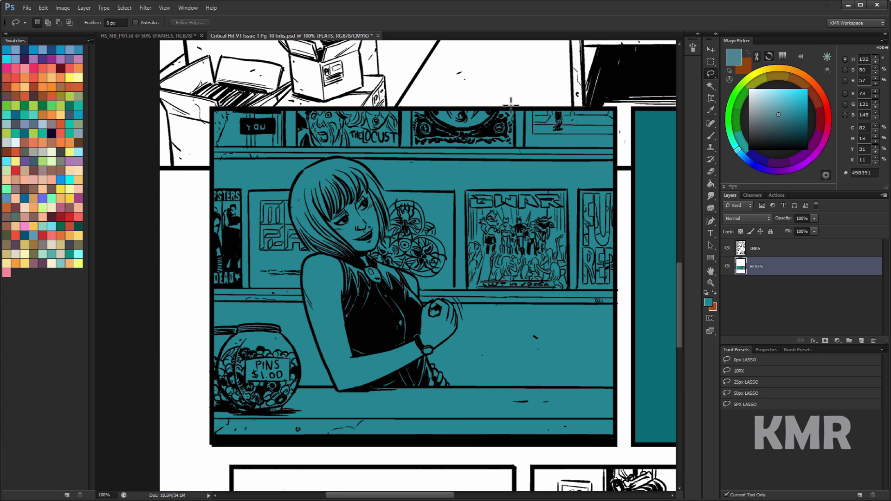
ctrl+click(312, 366)
drag(313, 364, 338, 213)
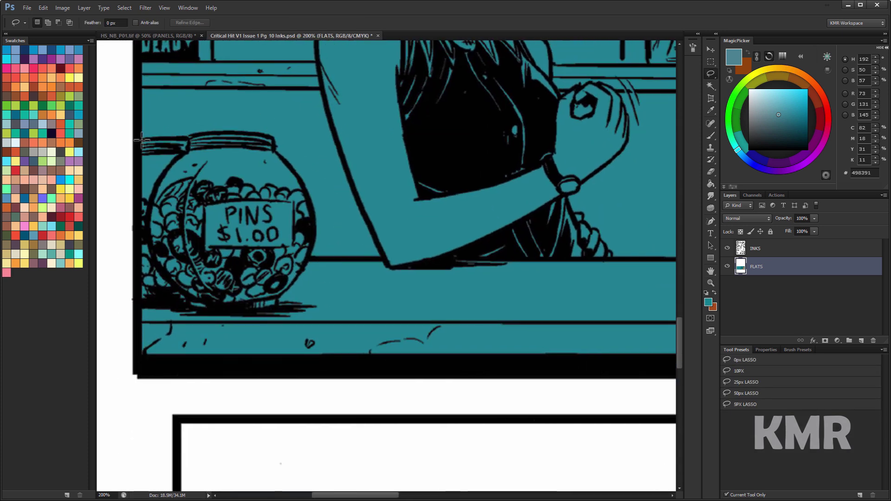
drag(139, 140, 261, 135)
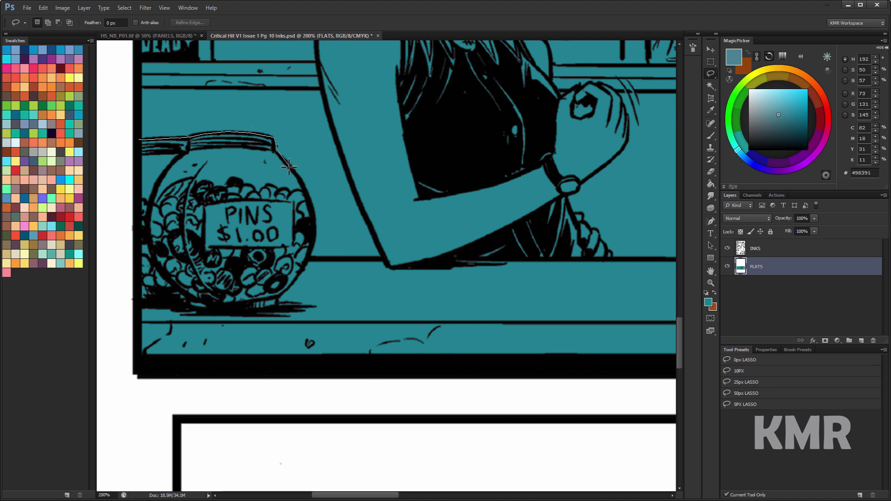
mouse_move(290, 167)
mouse_down()
mouse_move(312, 207)
mouse_move(314, 242)
mouse_up()
mouse_move(385, 259)
mouse_down()
mouse_move(601, 235)
mouse_move(825, 234)
mouse_move(659, 223)
mouse_move(647, 373)
mouse_move(278, 395)
mouse_move(239, 380)
mouse_move(618, 363)
mouse_move(243, 375)
mouse_move(204, 388)
mouse_move(179, 235)
mouse_move(210, 135)
mouse_up()
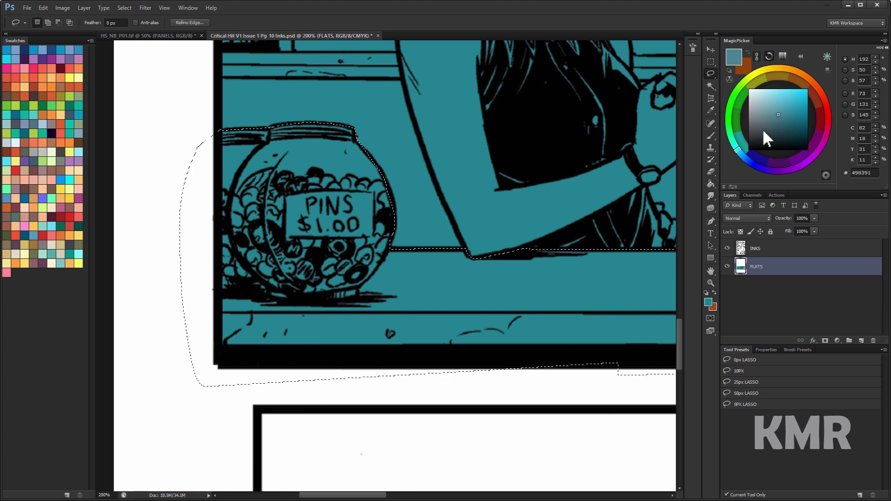
Fill the selected counter and jars with the lighter teal 6BA2B0, and deselect.
click(772, 107)
key(alt+BackSpace)
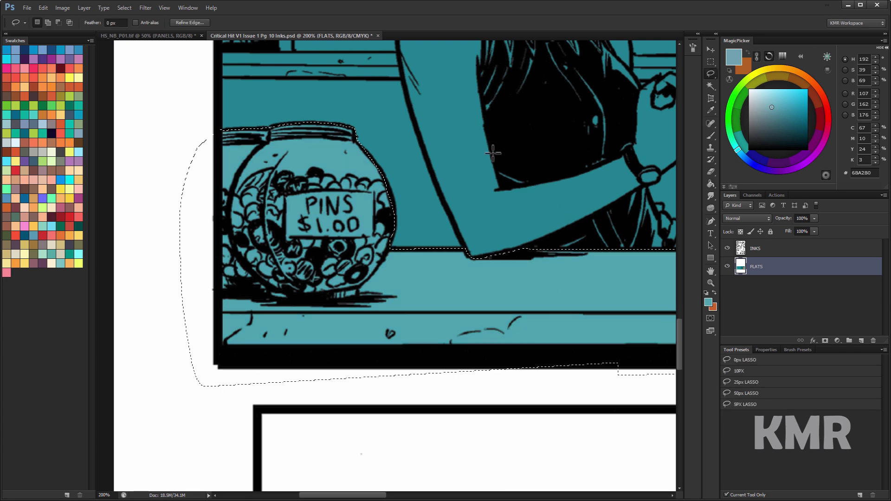
click(770, 105)
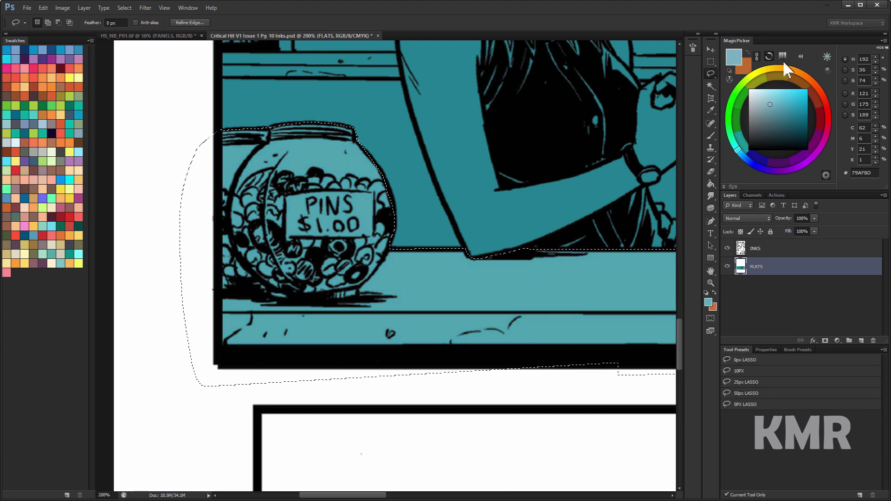
key(ctrl+d)
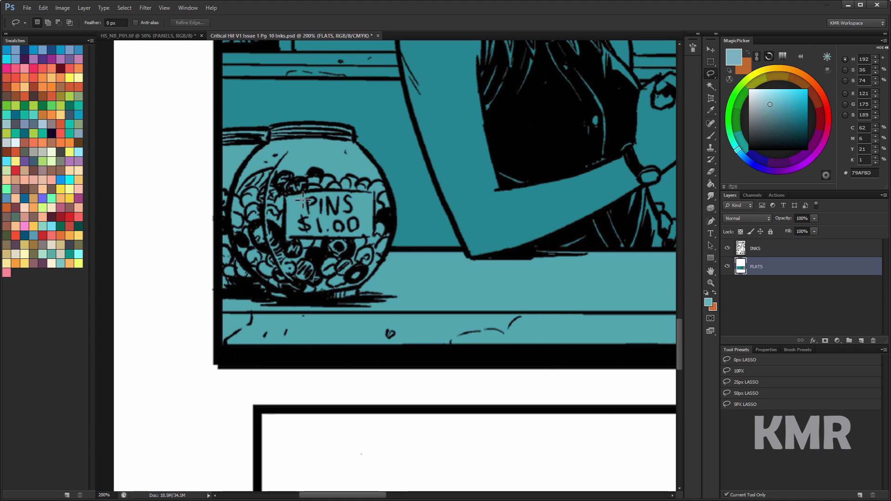
Lasso the pin jars on the counter and fill them with the bright blue 5DC4DE.
mouse_move(216, 295)
mouse_down()
mouse_move(323, 300)
mouse_move(358, 290)
mouse_up()
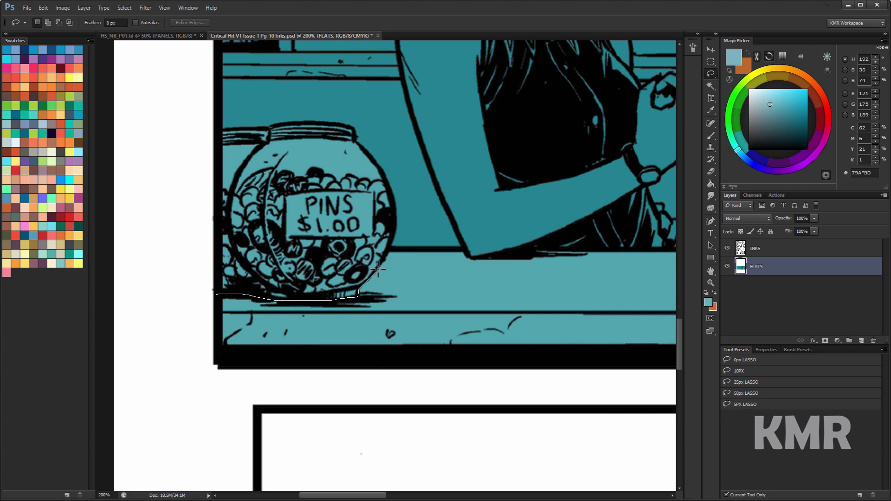
mouse_move(354, 103)
mouse_down()
mouse_move(255, 102)
mouse_move(203, 291)
mouse_up()
click(784, 96)
key(g)
click(338, 200)
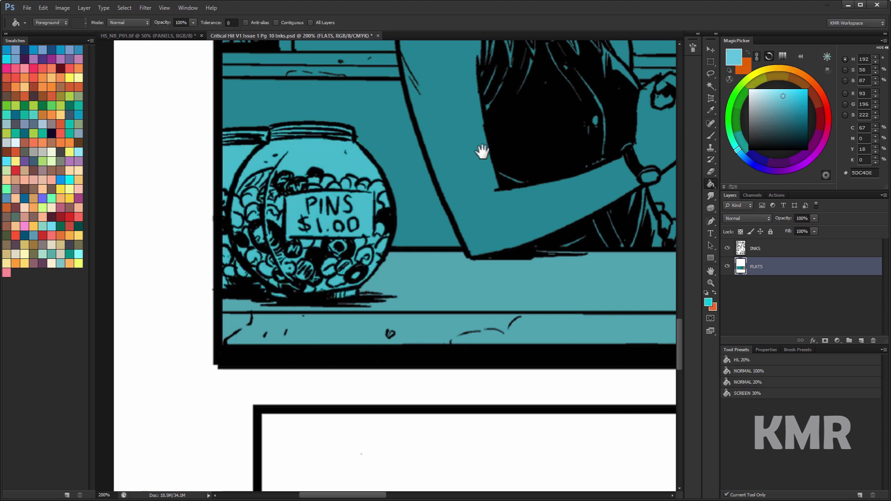
Lasso the "PINS $1.00" label on the jar, fill it with pale blue A5D9E6, and deselect.
drag(487, 144, 392, 288)
key(l)
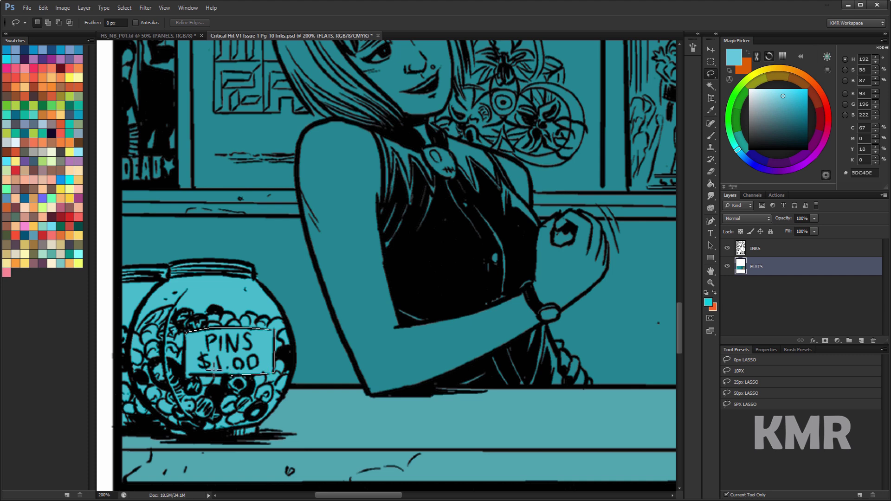
drag(204, 370, 187, 377)
key(g)
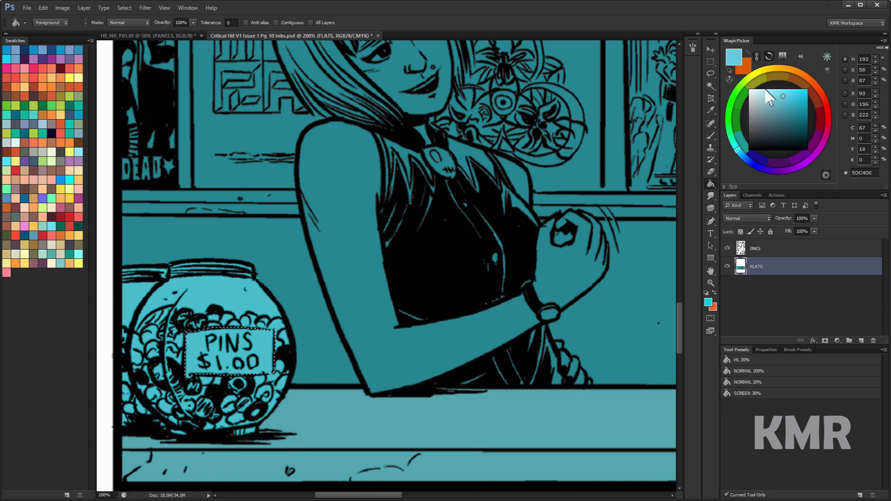
click(766, 94)
click(238, 337)
key(ctrl+d)
Lasso the upper part of the jars above the pins, fill it with the peach colour DEA876, and deselect.
drag(259, 302, 386, 217)
key(l)
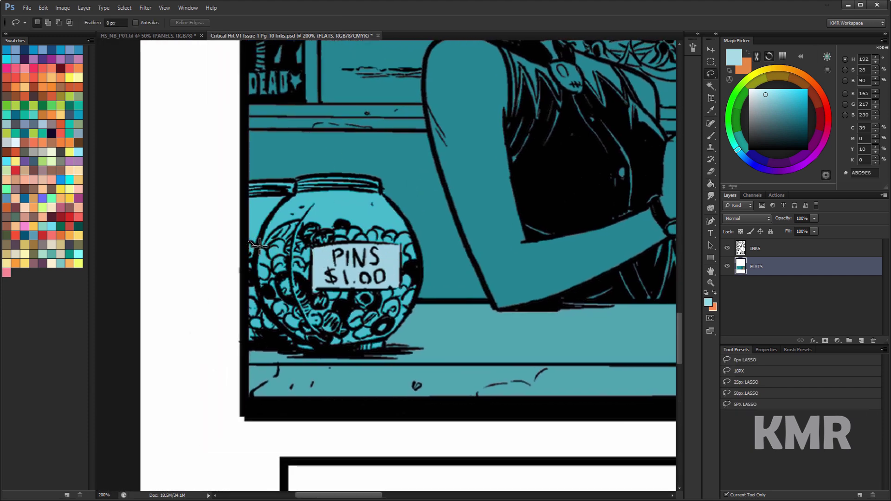
drag(265, 240, 302, 220)
mouse_move(400, 231)
mouse_down()
mouse_move(421, 218)
mouse_move(242, 162)
mouse_move(250, 242)
mouse_up()
click(793, 94)
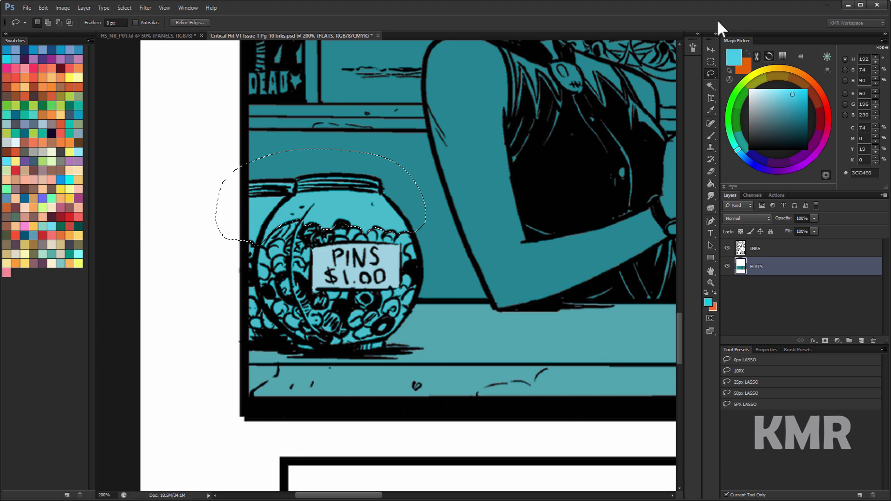
key(g)
click(371, 200)
click(805, 75)
click(777, 96)
click(375, 205)
key(ctrl+d)
Lasso the woman's whole silhouette, following her hair, arms, hands and shoulders and leaving out the gap between her fingers.
drag(495, 153, 315, 262)
drag(389, 123, 423, 252)
key(l)
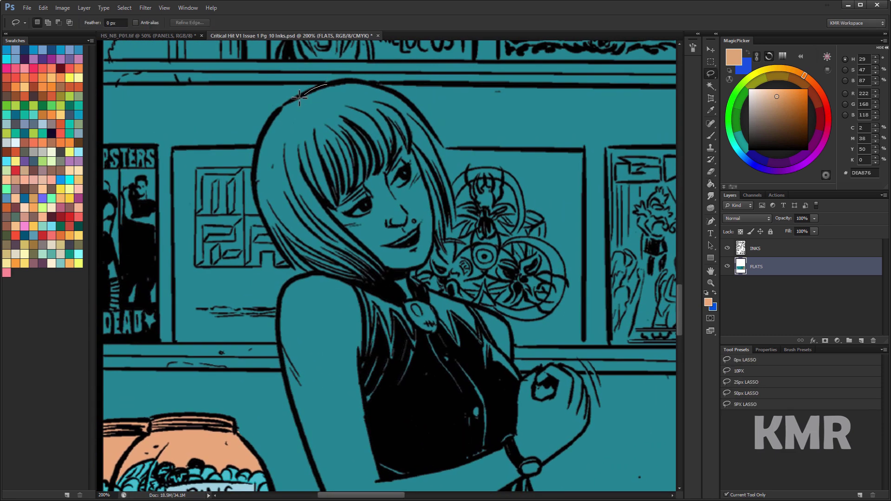
drag(269, 122, 254, 158)
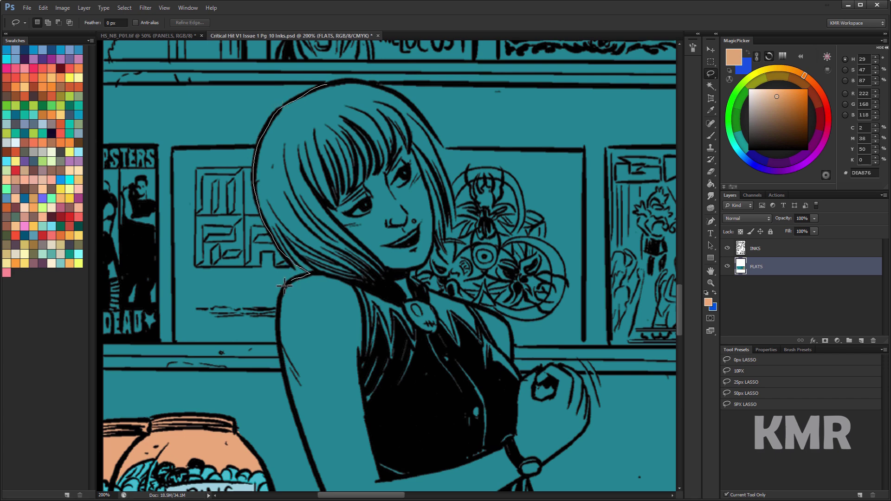
mouse_move(283, 288)
mouse_down()
mouse_move(298, 151)
mouse_move(296, 180)
mouse_up()
mouse_move(295, 227)
mouse_down()
mouse_move(317, 306)
mouse_move(363, 383)
mouse_move(359, 400)
mouse_up()
mouse_move(394, 369)
mouse_down()
mouse_move(480, 315)
mouse_move(431, 415)
mouse_move(559, 428)
mouse_up()
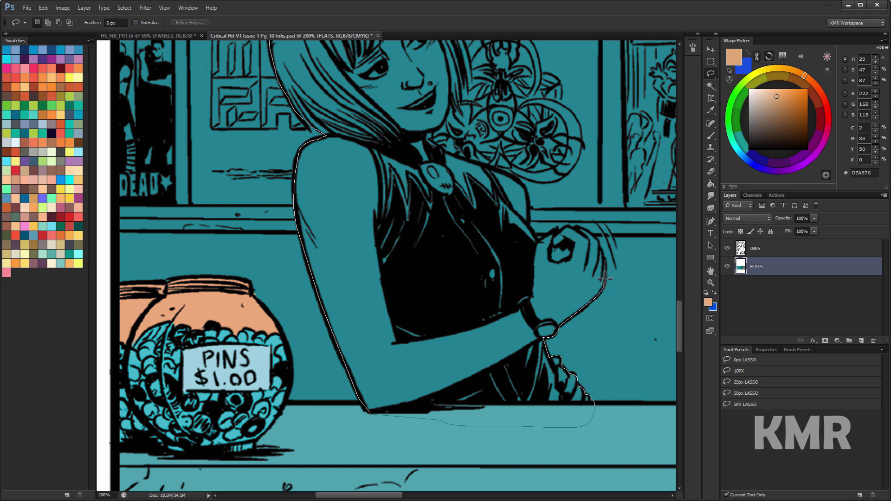
drag(602, 251, 576, 228)
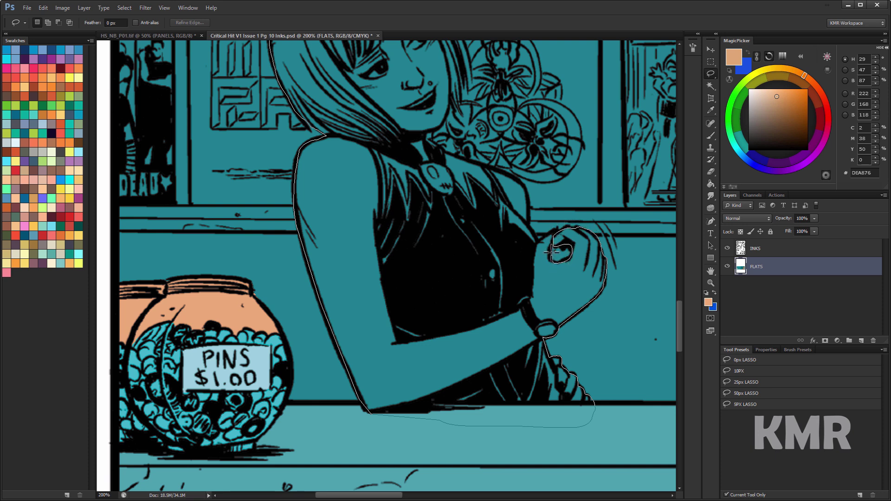
mouse_move(540, 216)
mouse_down()
mouse_move(526, 183)
mouse_move(443, 156)
mouse_move(421, 136)
mouse_move(402, 287)
mouse_up()
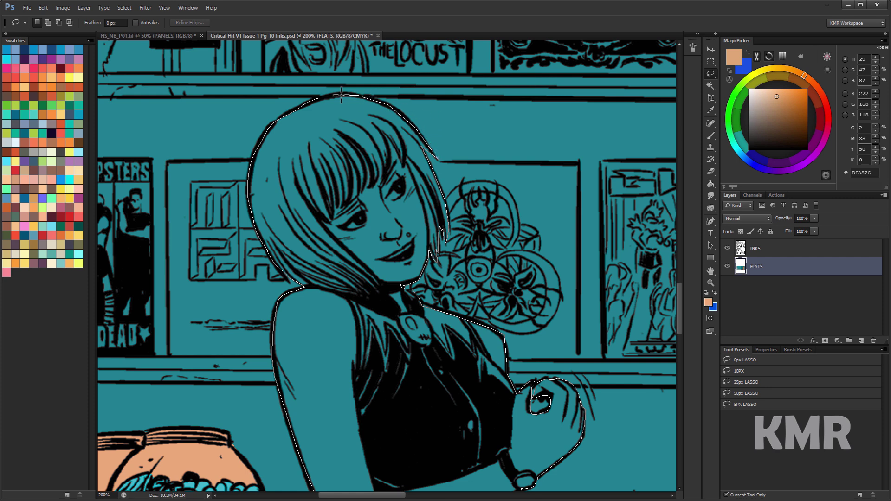
drag(335, 95, 333, 96)
Fill the woman's silhouette with the brown skin colour 7A532D, and deselect.
click(786, 120)
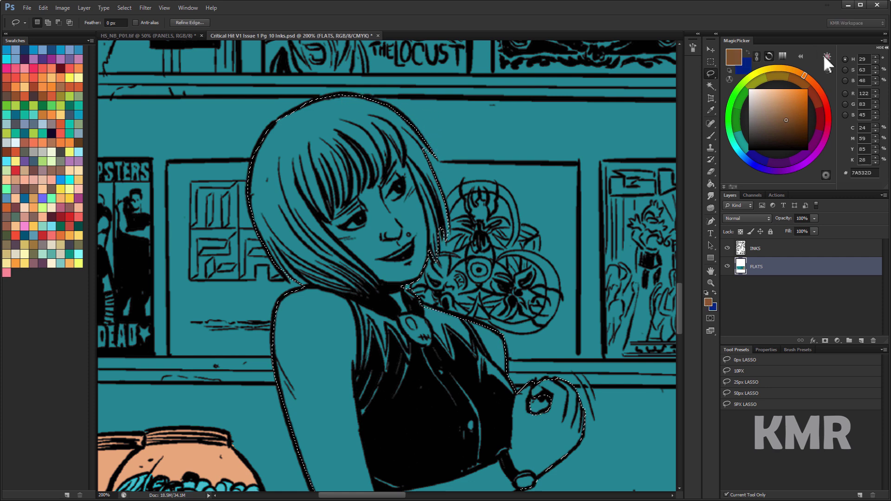
key(g)
click(400, 232)
key(ctrl+d)
key(l)
key(g)
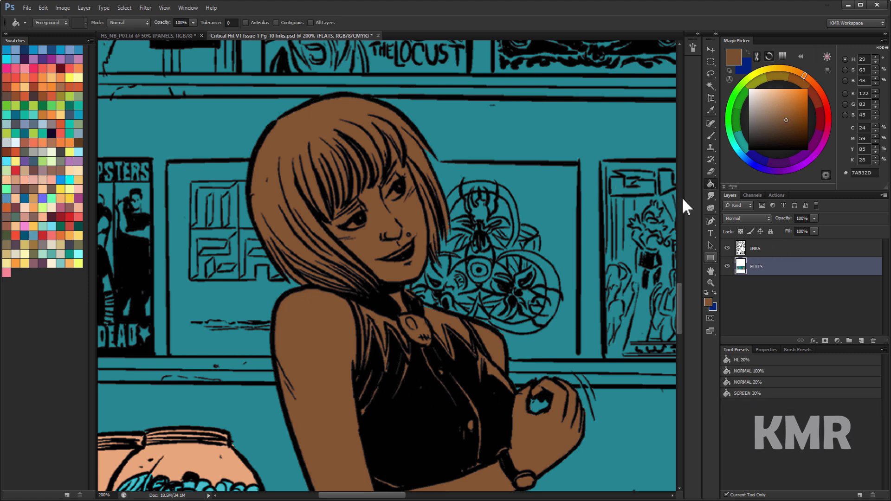
Lasso the woman's hair around her fringe and face, fill it with the lighter brown 966B42, and deselect.
scroll(609, 181, down, 3)
key(l)
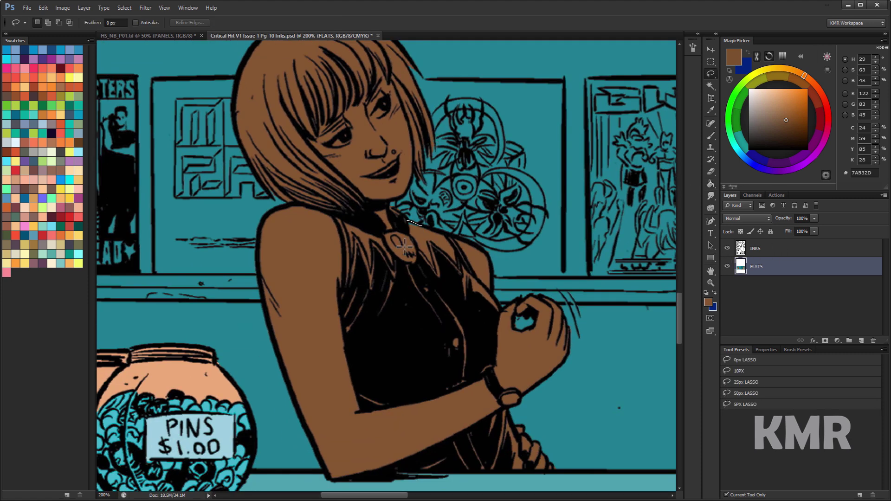
key(g)
scroll(409, 232, up, 3)
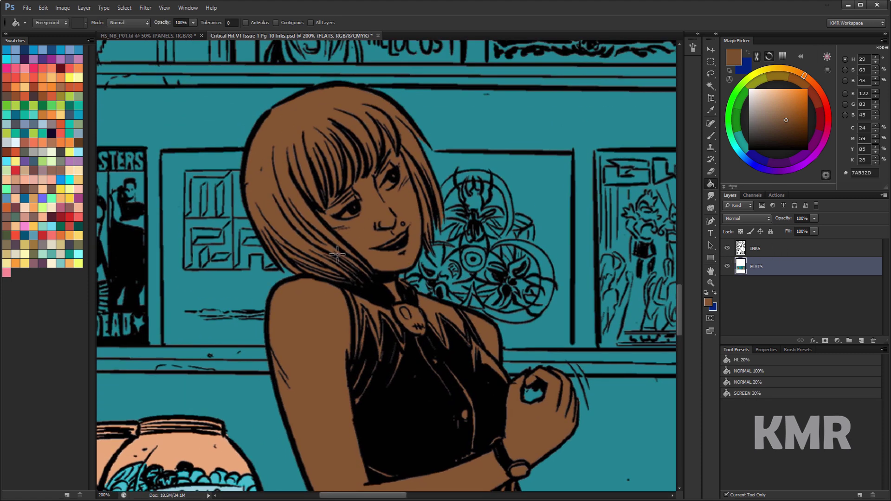
key(l)
scroll(327, 258, up, 1)
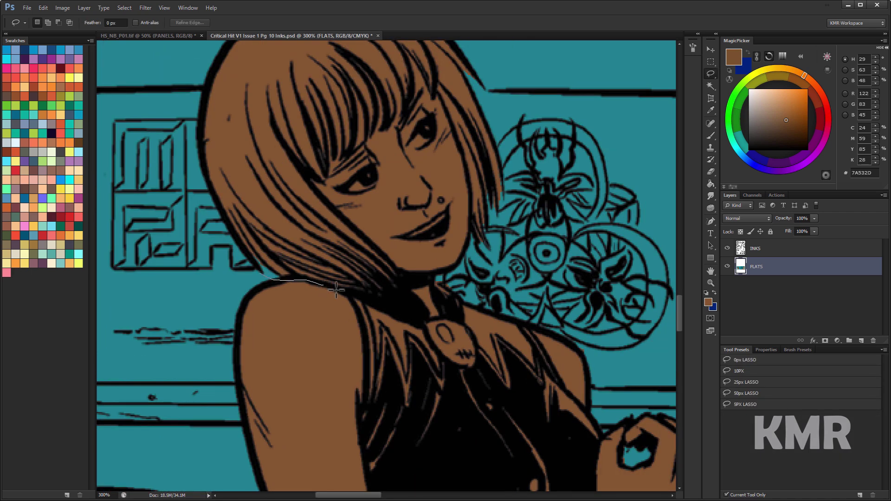
mouse_move(340, 291)
mouse_down()
mouse_move(408, 308)
mouse_move(388, 251)
mouse_move(309, 173)
mouse_move(324, 177)
mouse_move(329, 151)
mouse_move(355, 147)
mouse_move(348, 82)
mouse_move(371, 138)
mouse_up()
mouse_move(376, 105)
mouse_down()
mouse_move(360, 68)
mouse_move(390, 123)
mouse_move(408, 102)
mouse_move(404, 52)
mouse_move(431, 83)
mouse_up()
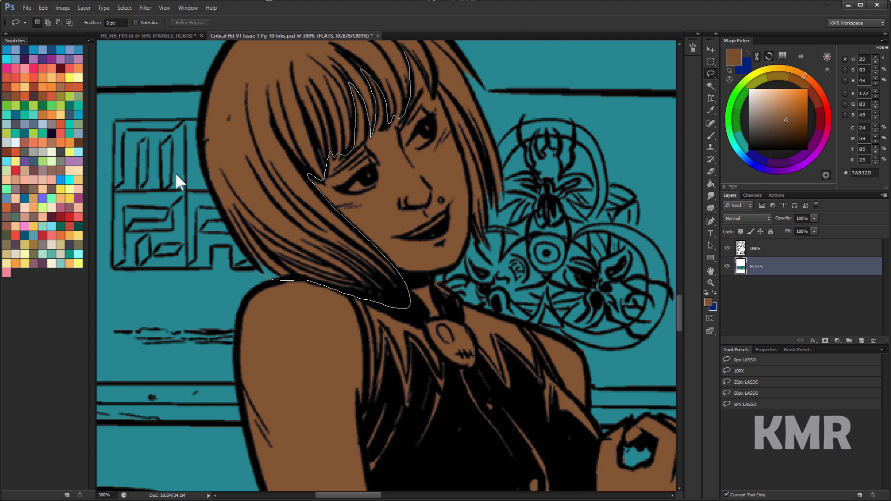
drag(474, 132, 472, 243)
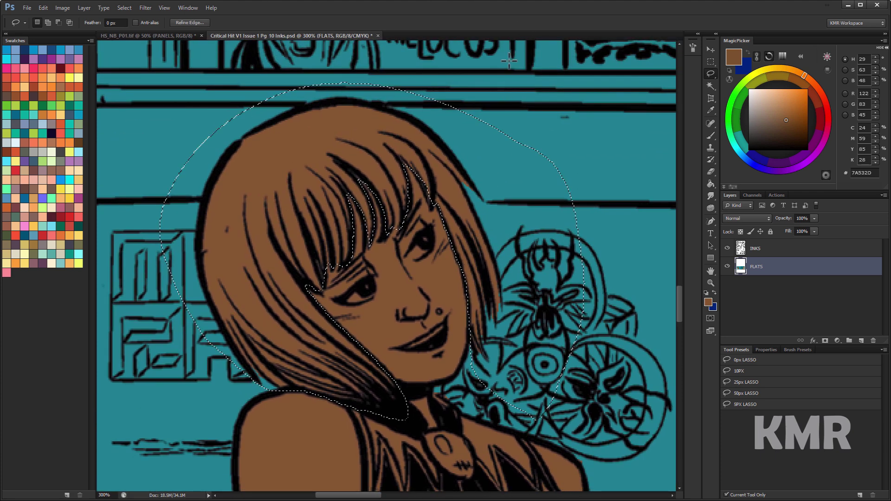
click(375, 175)
key(ctrl+d)
Lasso the woman's sleeveless top, fill it with the grey-brown 7A6754, and deselect.
drag(449, 249, 442, 69)
key(l)
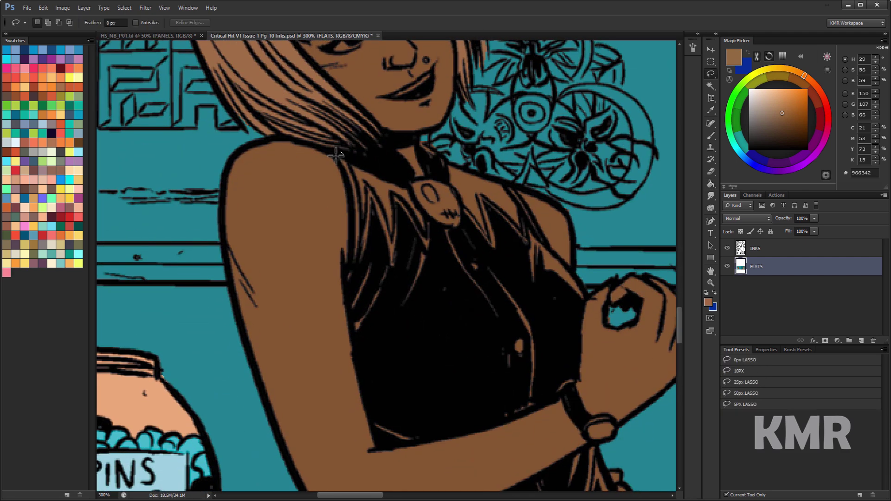
mouse_move(345, 284)
mouse_down()
mouse_move(380, 453)
mouse_move(471, 400)
mouse_move(481, 430)
mouse_move(546, 404)
mouse_move(557, 385)
mouse_up()
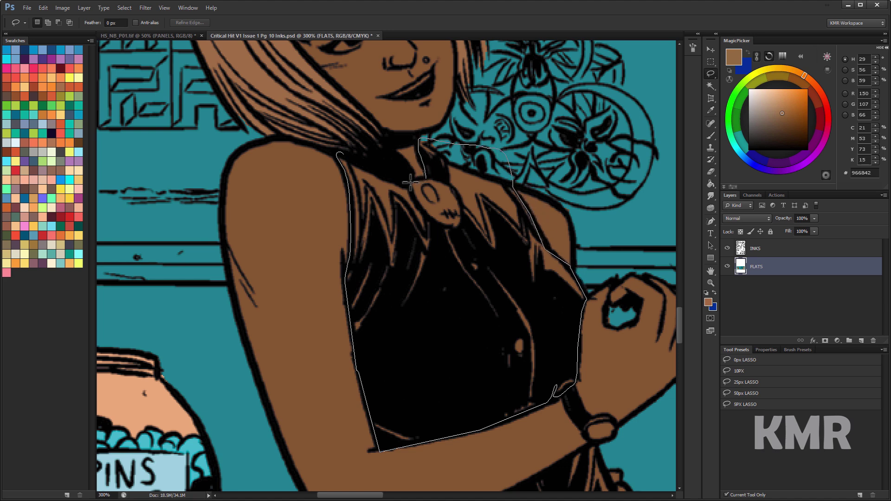
drag(409, 181, 340, 153)
click(767, 120)
key(alt+BackSpace)
key(ctrl+d)
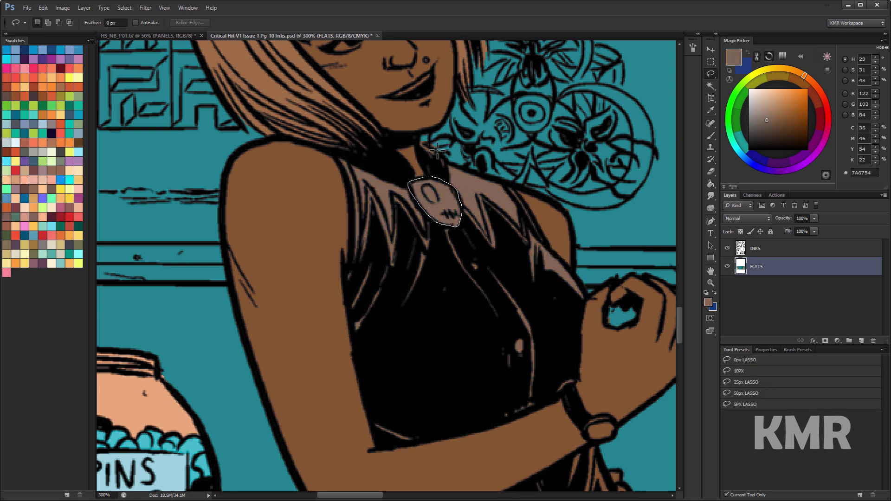
Fill the skull pendant at the woman's collar with the light grey-beige B09D8B, and deselect.
click(762, 107)
key(g)
click(441, 199)
key(l)
key(ctrl+d)
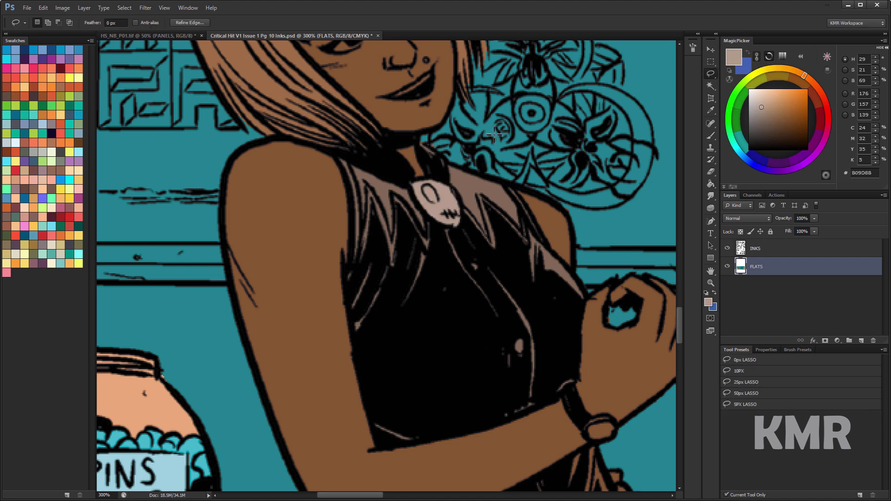
Lasso the whites of both of the woman's eyes, fill them with the pale cream E8D0BA, and deselect.
key(g)
click(711, 283)
alt+click(630, 326)
alt+click(630, 326)
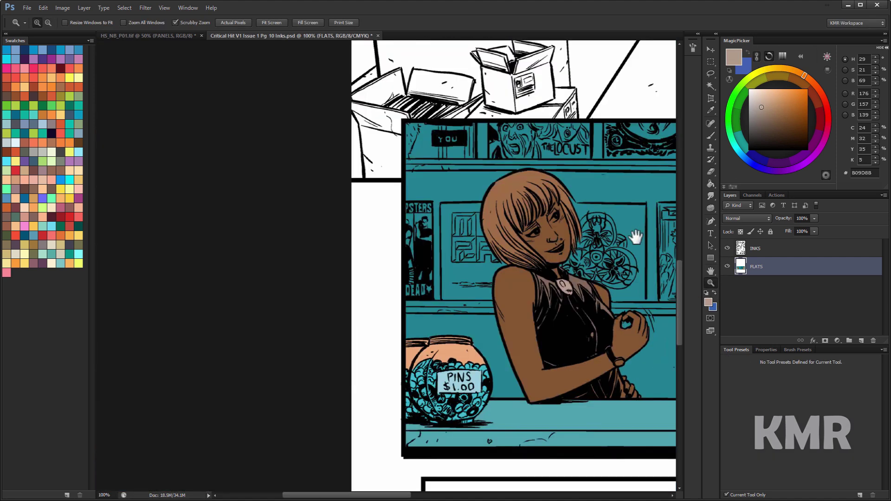
drag(637, 241, 436, 204)
click(360, 185)
click(364, 183)
click(364, 183)
mouse_move(364, 183)
mouse_down()
mouse_move(348, 262)
mouse_move(356, 269)
mouse_move(389, 258)
mouse_move(367, 248)
mouse_up()
key(l)
mouse_move(444, 187)
mouse_down()
mouse_move(444, 211)
mouse_move(424, 172)
mouse_up()
click(761, 94)
key(g)
click(447, 200)
key(l)
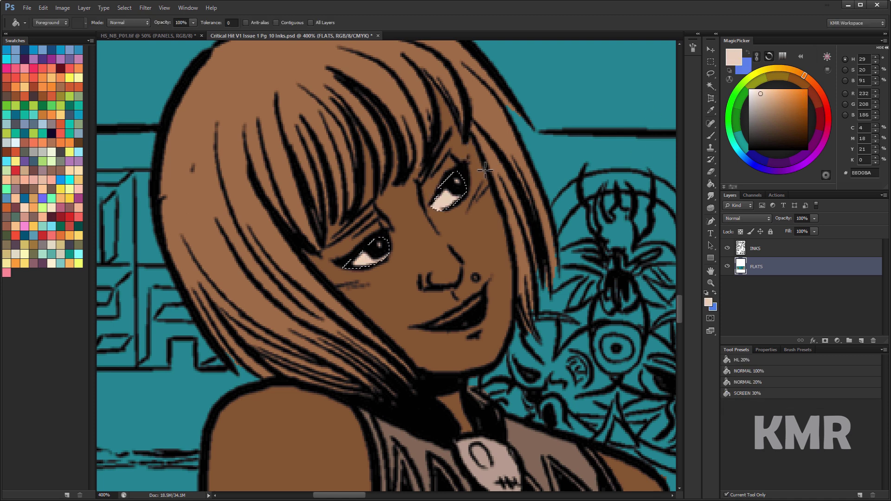
key(ctrl+d)
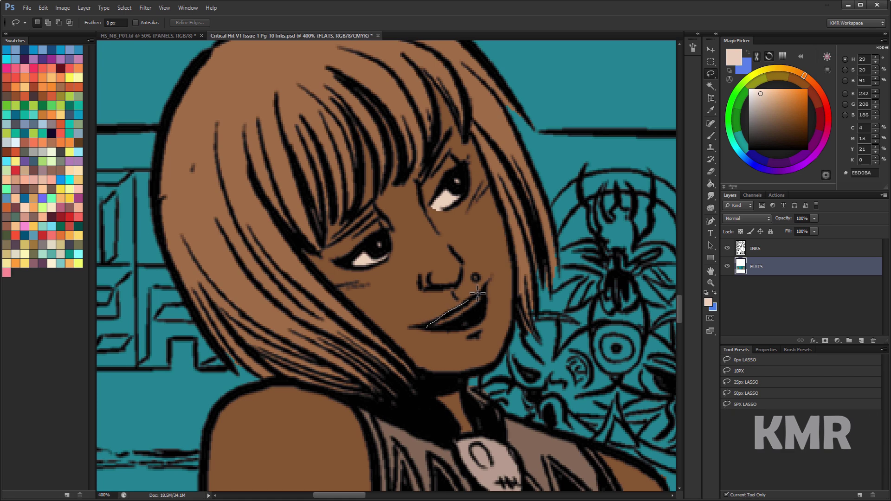
Lasso the teeth in the woman's smile, fill them with the same pale cream, and deselect.
drag(452, 326, 430, 328)
key(g)
click(456, 315)
key(l)
key(ctrl+d)
Review the woman's flat colours up close and across the whole panel.
key(g)
click(711, 282)
alt+click(643, 321)
alt+click(644, 321)
alt+click(643, 322)
drag(632, 316, 379, 167)
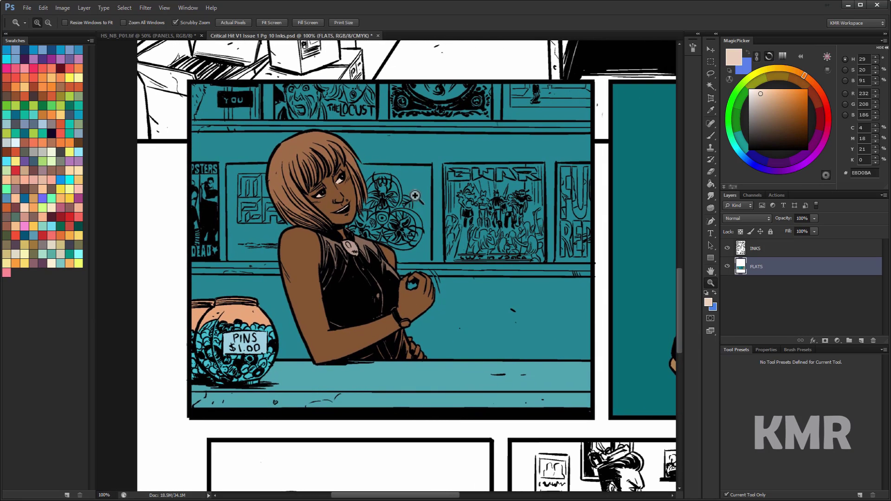
scroll(350, 232, up, 3)
drag(374, 210, 501, 119)
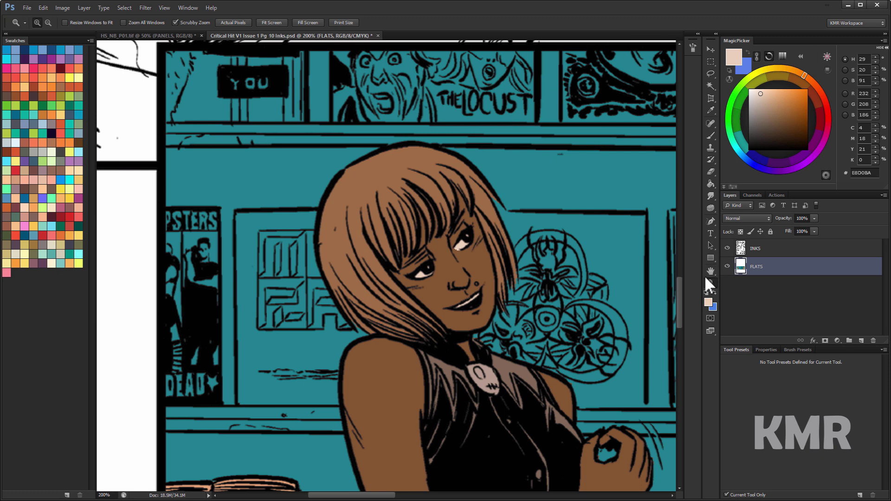
alt+click(654, 301)
drag(643, 246, 430, 224)
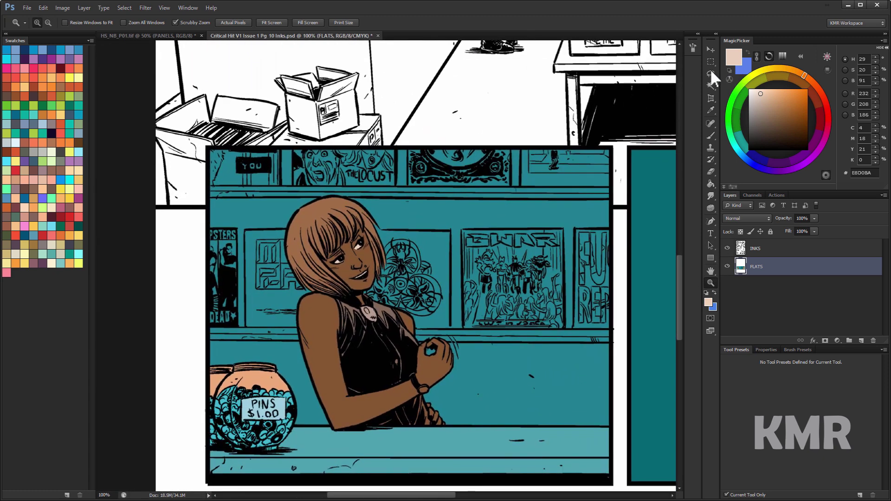
Lasso the two shelf edges behind the woman, fill them with the light blue 7CC6D9, and deselect.
click(711, 73)
mouse_move(208, 185)
mouse_down()
mouse_move(520, 161)
mouse_move(629, 173)
mouse_move(611, 187)
mouse_up()
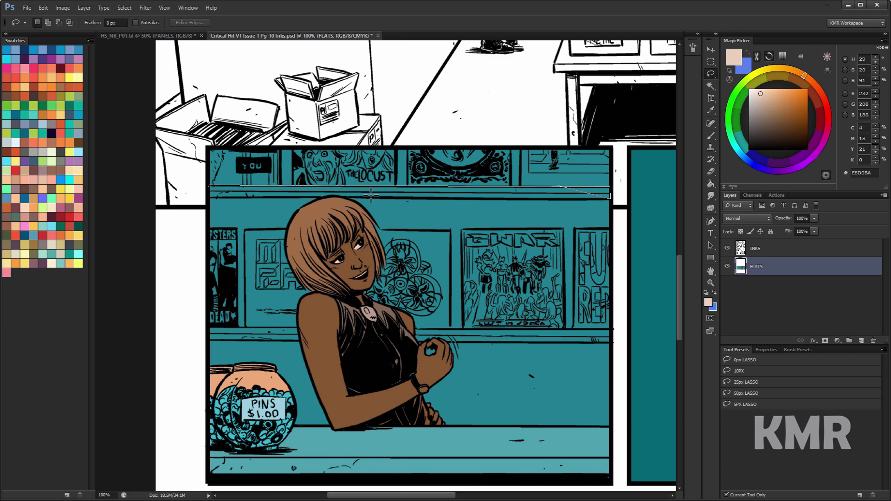
drag(315, 195, 208, 199)
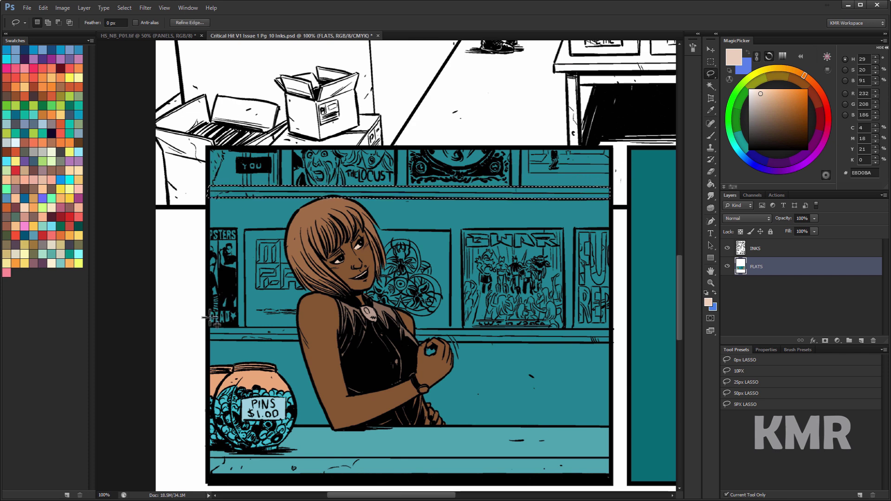
mouse_move(207, 327)
mouse_down()
mouse_move(233, 319)
mouse_move(306, 316)
mouse_move(301, 329)
mouse_move(587, 306)
mouse_move(614, 316)
mouse_move(616, 329)
mouse_move(611, 343)
mouse_move(483, 329)
mouse_move(208, 329)
mouse_up()
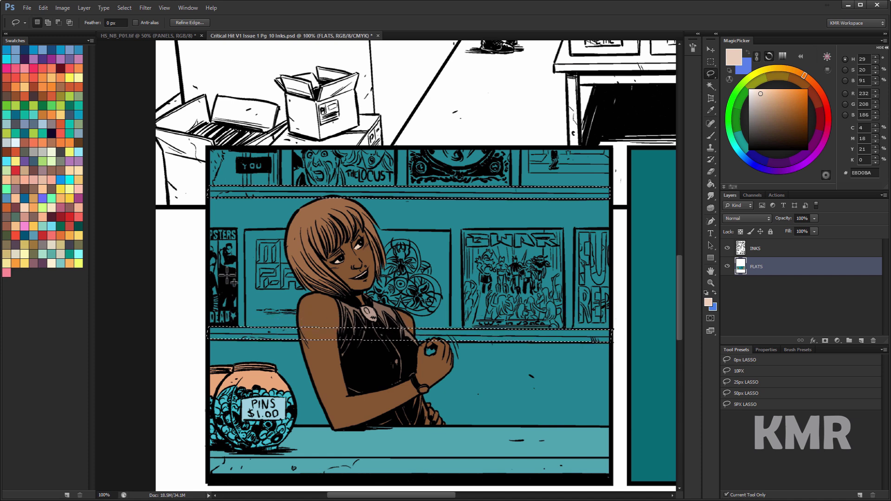
key(g)
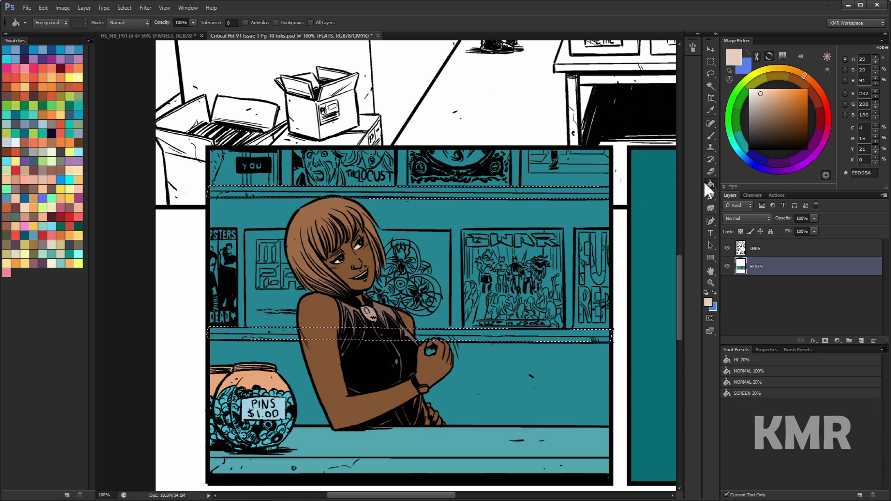
alt+click(590, 213)
click(774, 97)
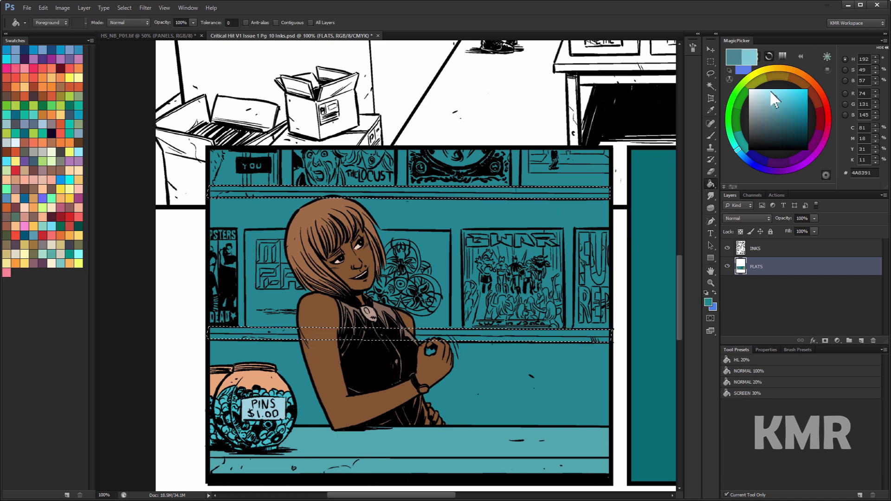
click(458, 331)
key(ctrl+d)
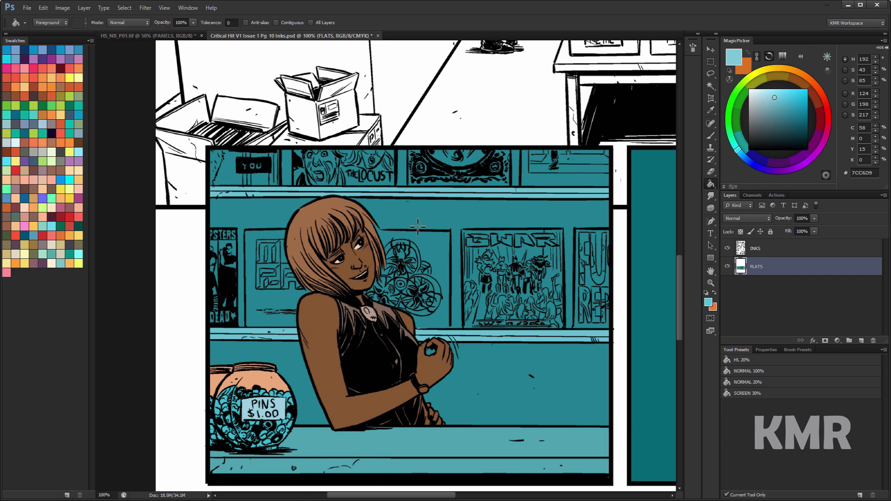
Review the page's flatted and unflatted panels, including the record shop scene, at several magnifications.
click(711, 283)
alt+click(630, 334)
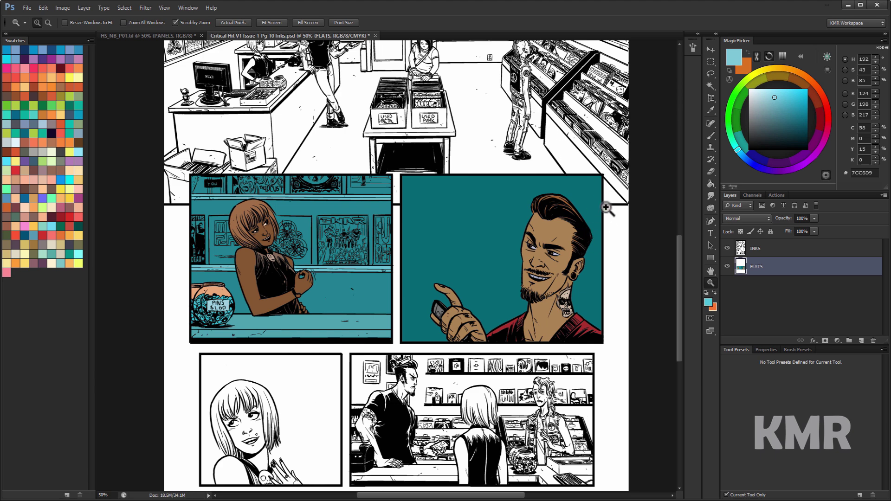
scroll(544, 228, up, 5)
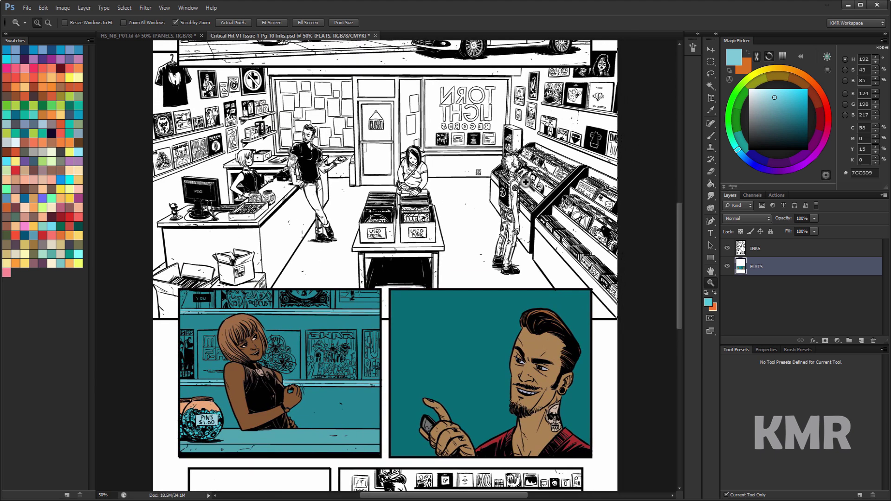
click(548, 192)
drag(557, 174, 508, 242)
double_click(510, 242)
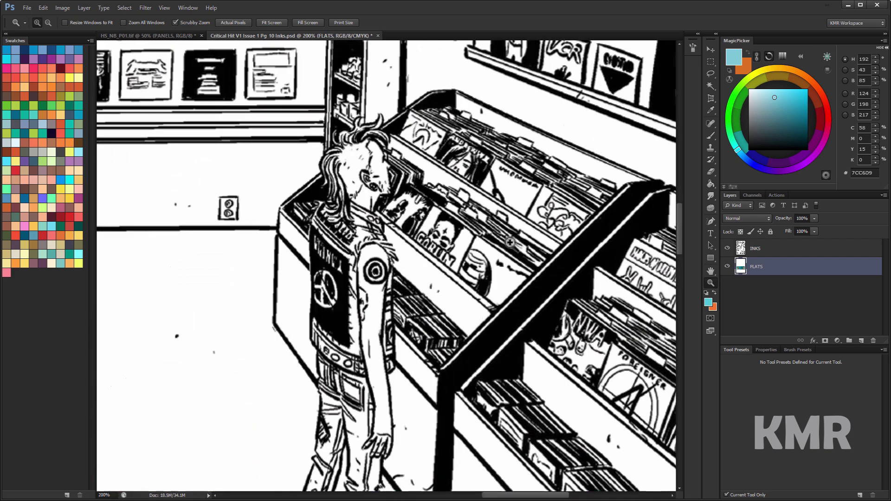
alt+click(601, 276)
alt+click(601, 276)
alt+click(601, 276)
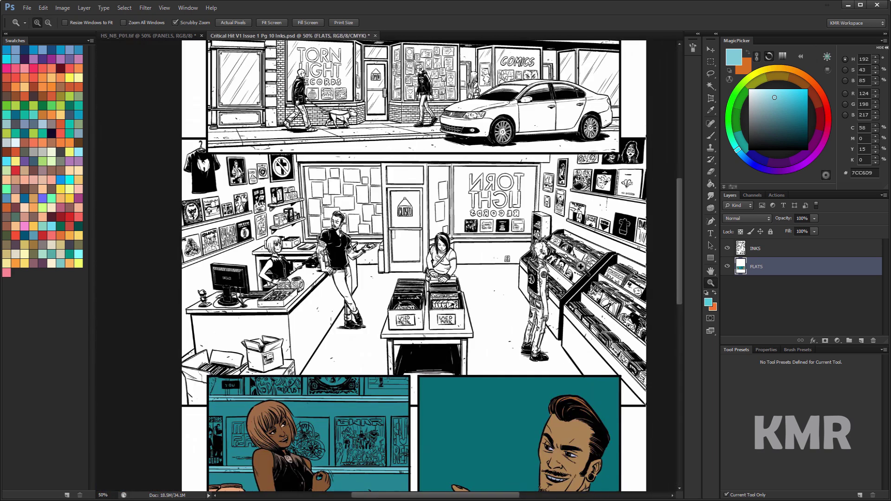
scroll(566, 280, down, 4)
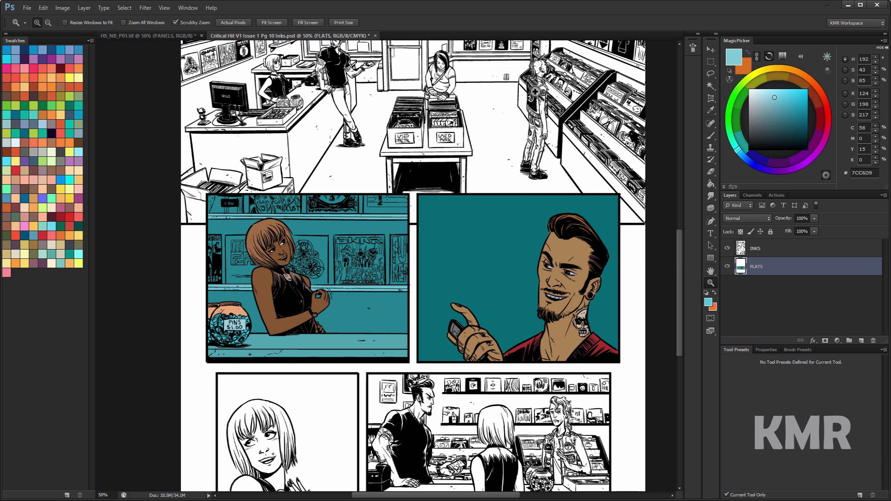
click(559, 271)
drag(534, 257, 583, 202)
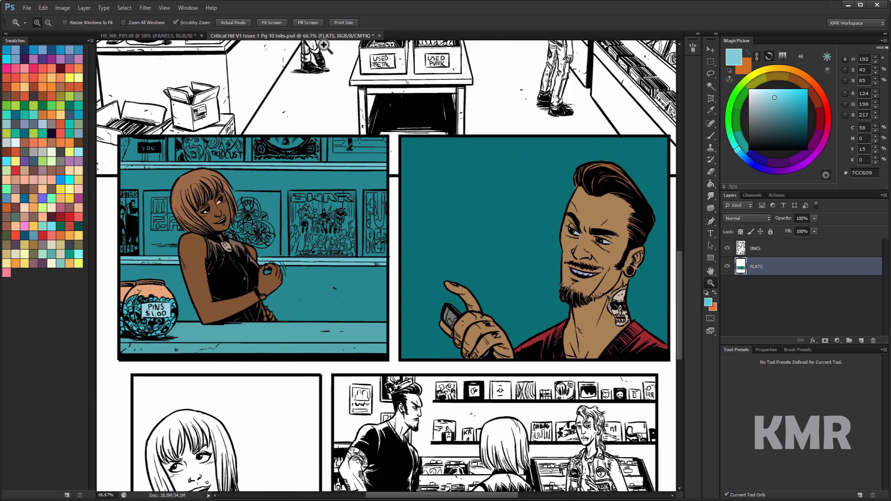
Switch to the HS_NB_P01 document and compare its café scene with the FLATS layer hidden and shown.
click(188, 37)
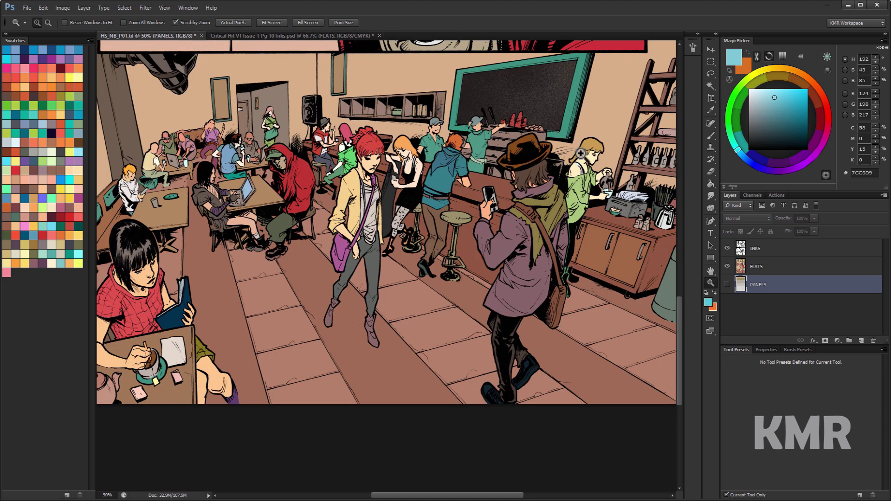
drag(479, 186, 476, 250)
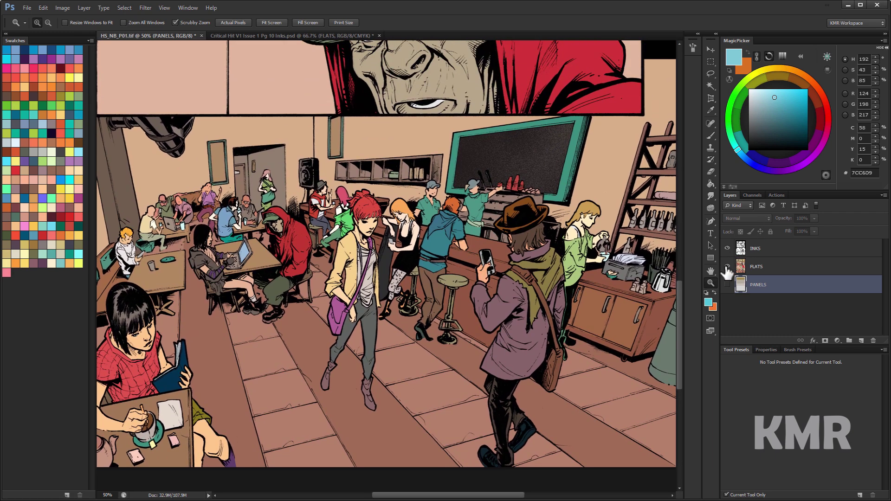
click(727, 267)
drag(521, 185, 535, 130)
click(728, 267)
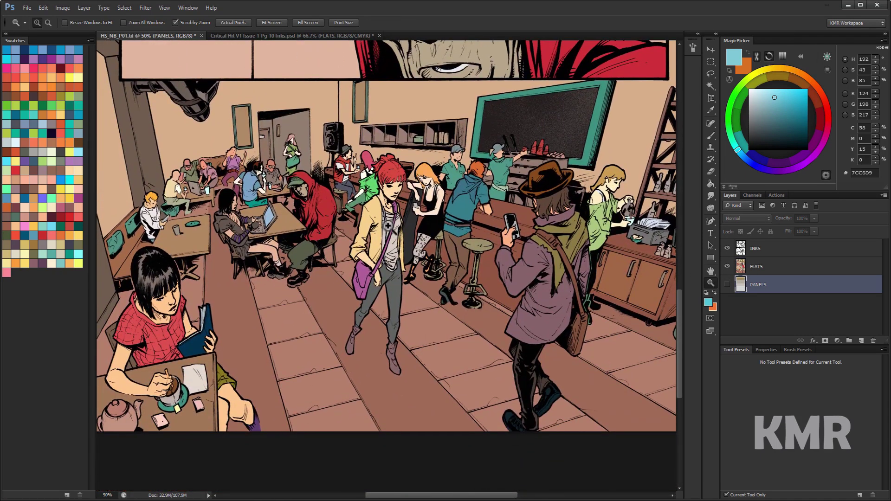
drag(390, 227, 478, 199)
click(447, 217)
drag(574, 197, 364, 239)
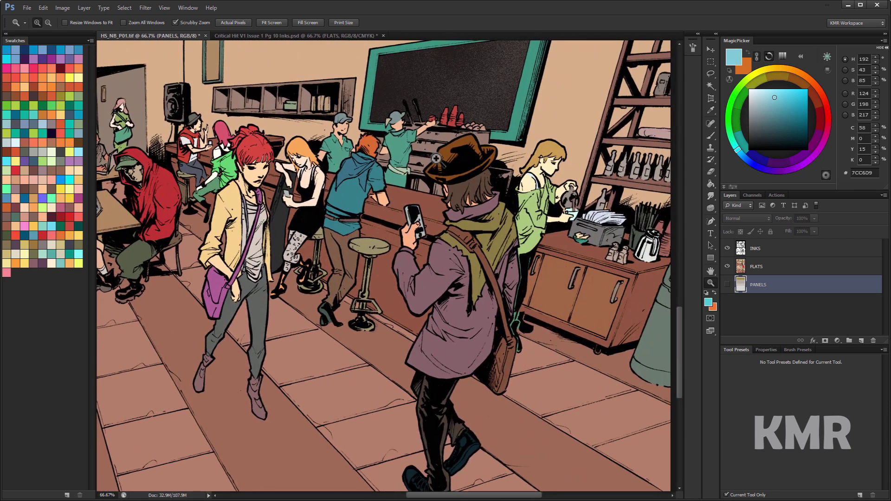
drag(532, 173, 499, 219)
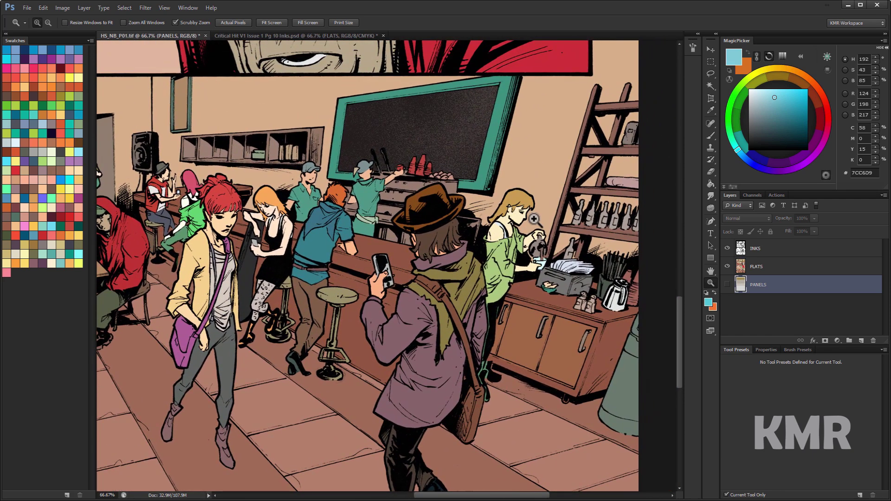
Hide the INKS layer and examine the hard edges of the flats around the man in the hat and the barista.
key(w)
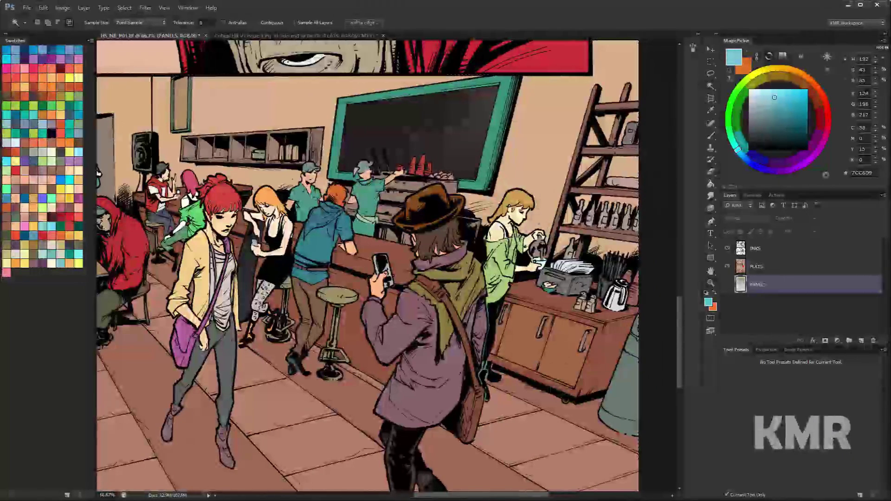
ctrl+click(507, 235)
ctrl+click(507, 236)
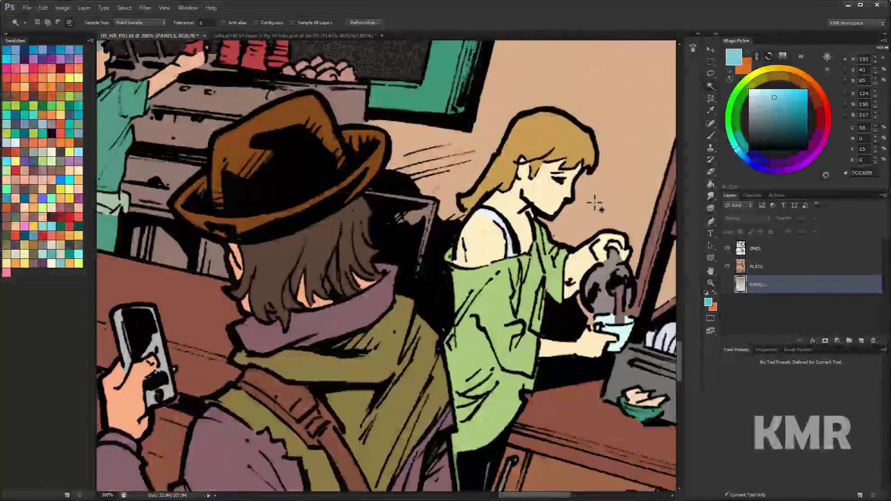
click(727, 248)
key(z)
click(495, 276)
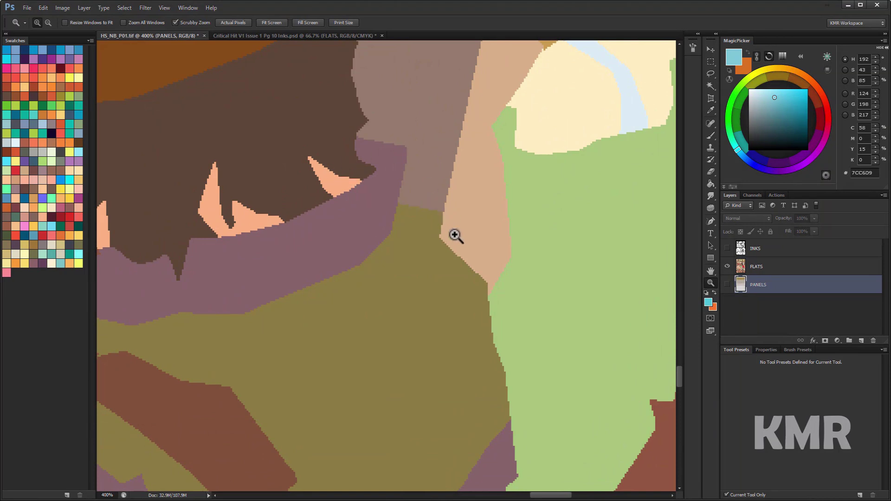
double_click(711, 283)
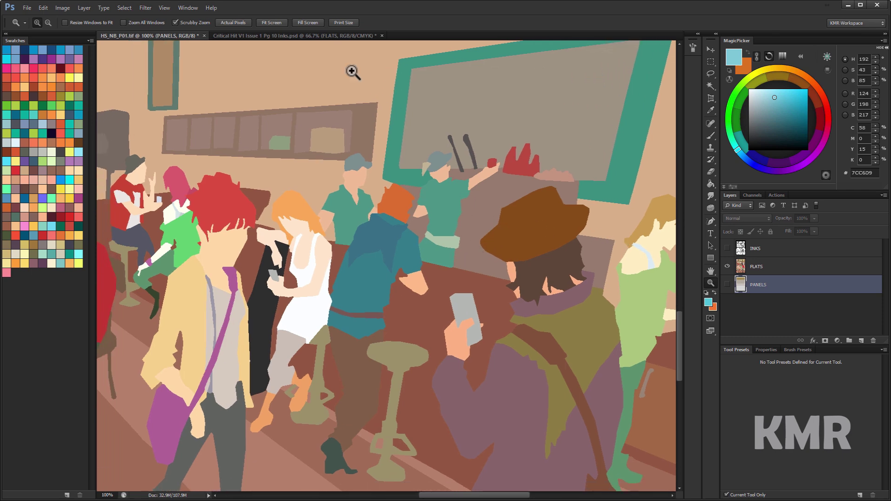
Return to the Critical Hit page and examine the flat edges of the man's face with INKS hidden, restoring INKS at the end.
click(275, 36)
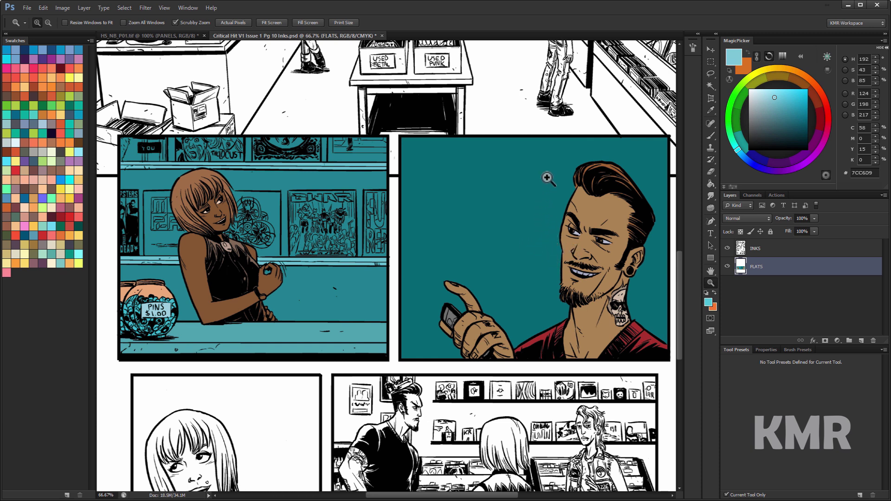
click(617, 218)
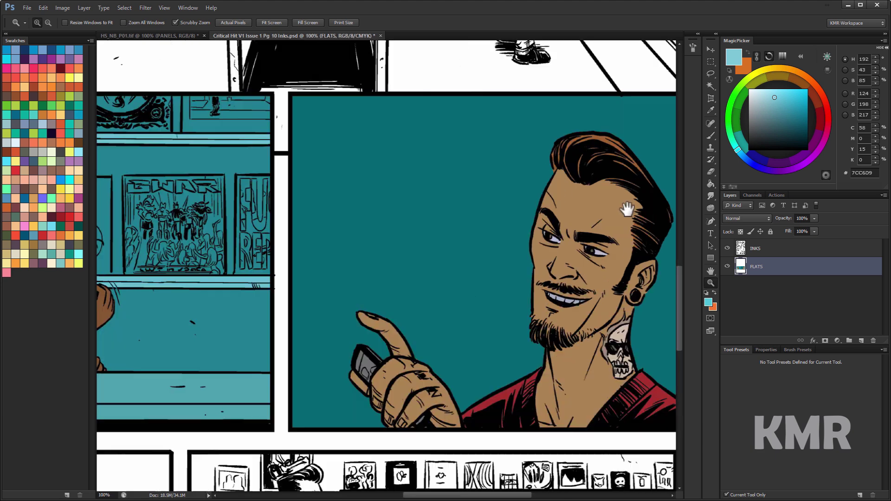
click(479, 244)
click(478, 243)
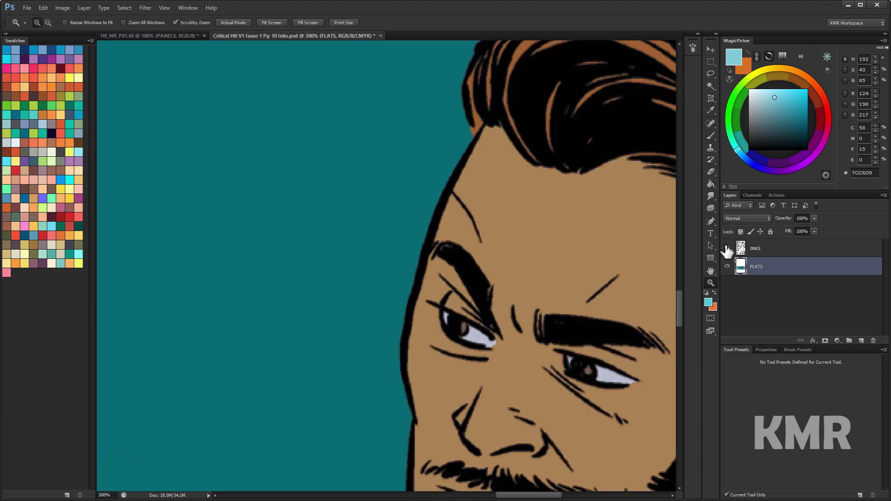
click(727, 249)
click(448, 190)
key(b)
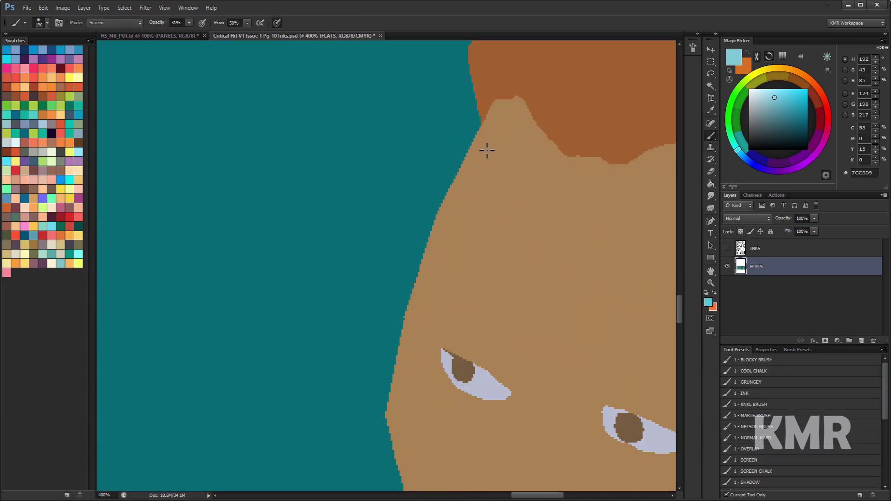
drag(756, 94, 749, 89)
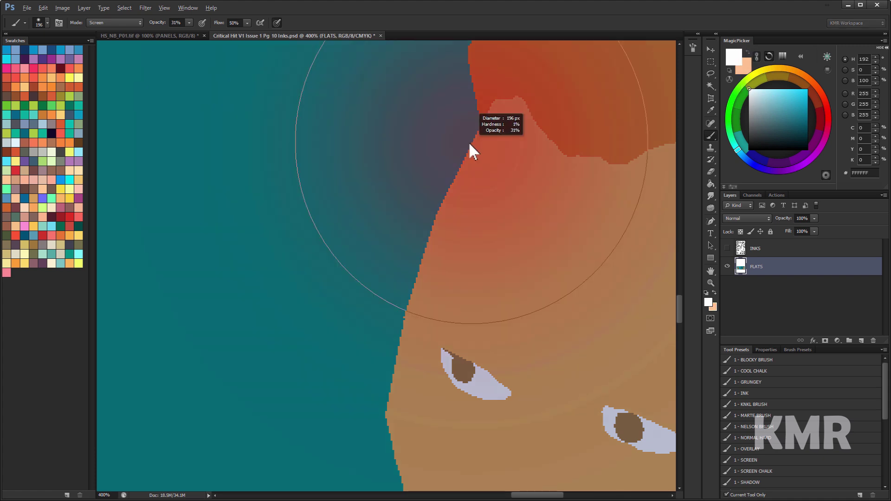
click(727, 248)
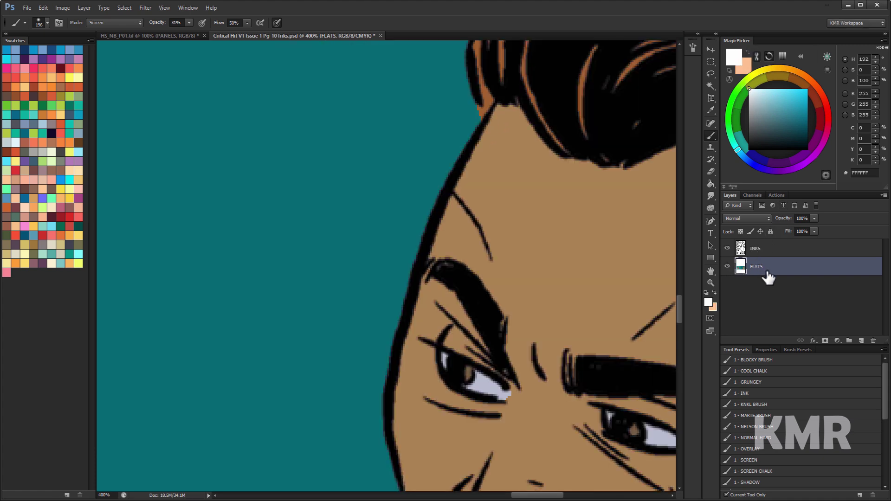
Add a new layer between INKS and FLATS, and hide the FLATS layer.
click(861, 341)
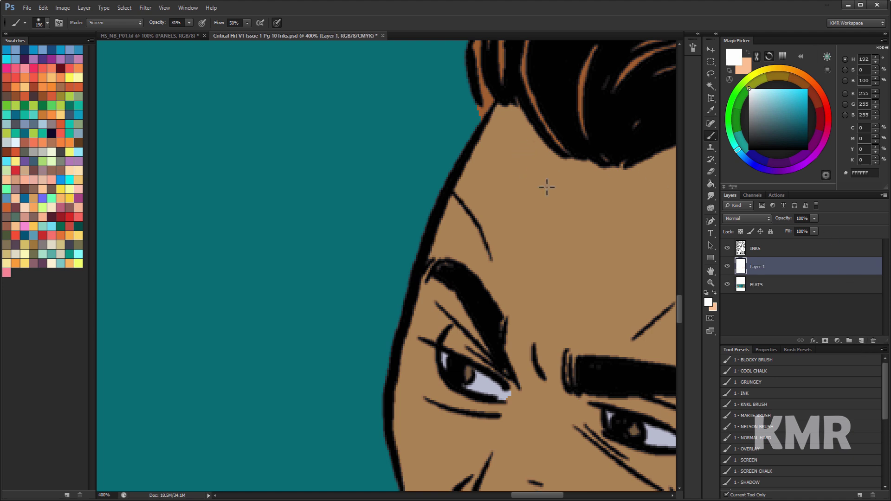
key(l)
click(728, 284)
mouse_move(511, 169)
mouse_down()
mouse_move(445, 119)
mouse_move(459, 145)
mouse_up()
Paint a rough orange-tan area over the side of the man's face up to its outline with the 25 px Pencil.
key(b)
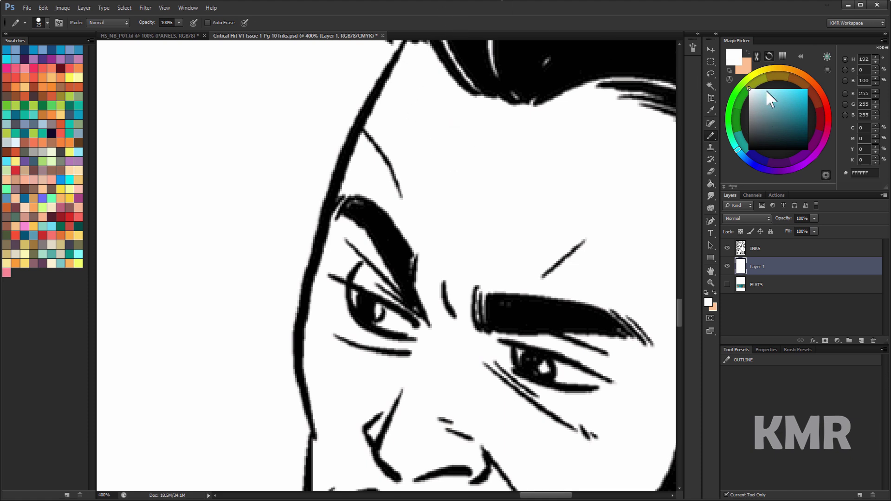
click(781, 101)
click(803, 76)
click(785, 102)
mouse_move(412, 123)
mouse_down()
mouse_move(406, 76)
mouse_move(352, 192)
mouse_move(321, 349)
mouse_move(332, 399)
mouse_move(353, 383)
mouse_move(374, 329)
mouse_move(392, 152)
mouse_move(444, 130)
mouse_move(398, 354)
mouse_move(447, 137)
mouse_up()
Paint a rough area of green 82BD82 along the outside of the man's face outline.
click(767, 104)
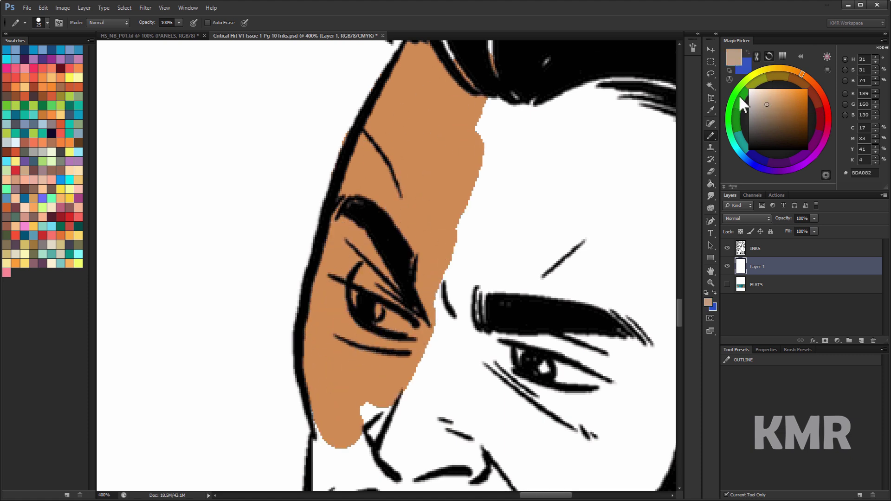
click(735, 95)
mouse_move(290, 107)
mouse_down()
mouse_move(287, 176)
mouse_move(302, 182)
mouse_move(352, 70)
mouse_move(363, 65)
mouse_move(274, 279)
mouse_move(288, 262)
mouse_move(274, 349)
mouse_move(313, 176)
mouse_move(305, 213)
mouse_move(250, 249)
mouse_move(322, 107)
mouse_up()
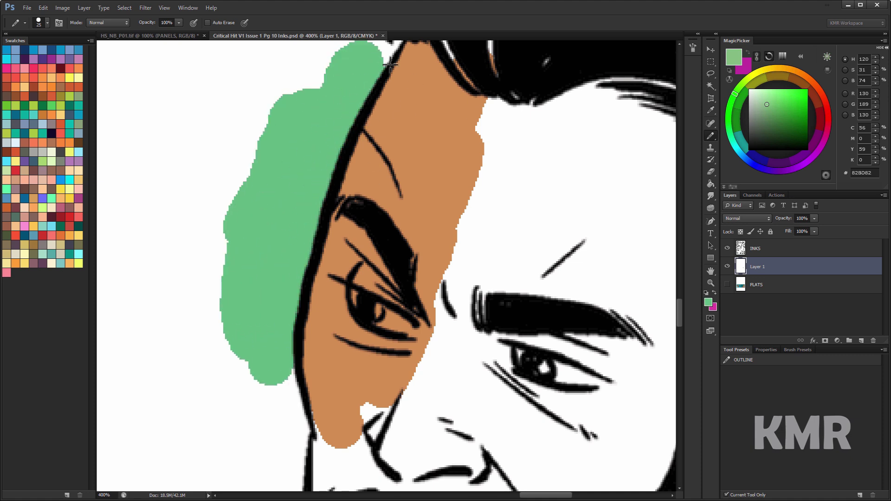
Hide the INKS layer and examine the seam between the green and orange areas up close.
click(728, 249)
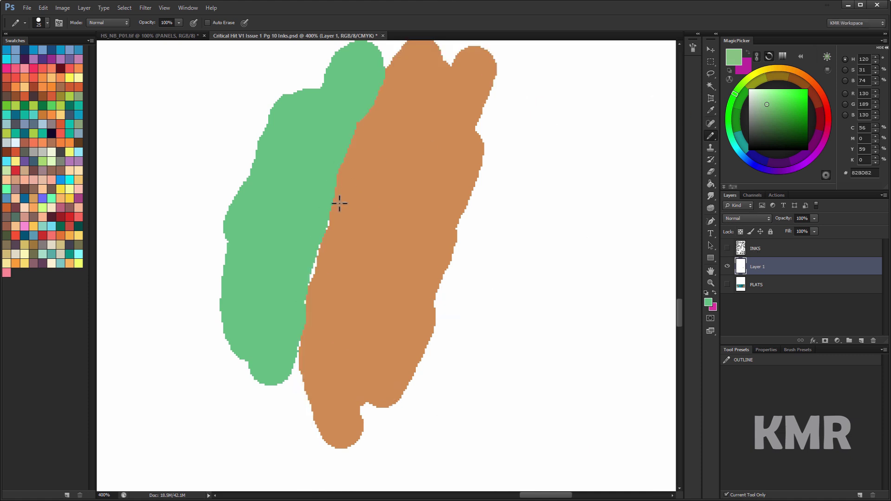
key(z)
click(317, 251)
click(317, 261)
click(374, 224)
click(372, 224)
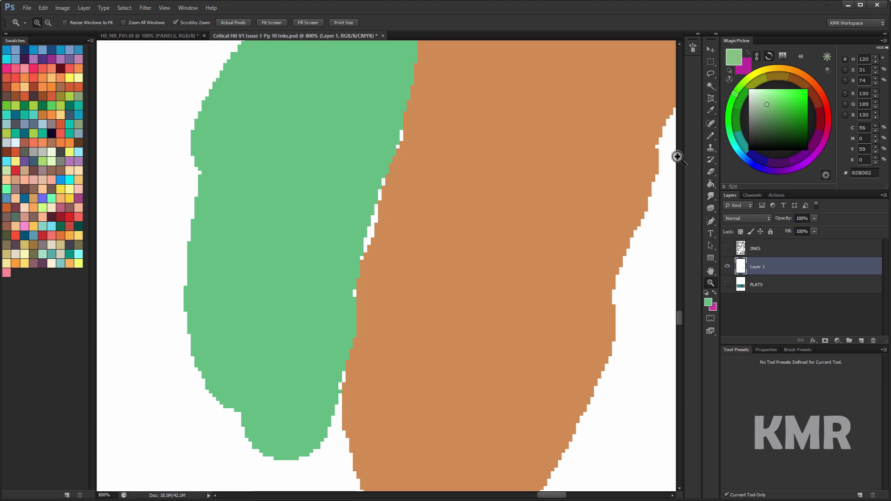
Show the INKS layer again and shift its line art slightly to the right over the painted colours.
click(728, 249)
key(l)
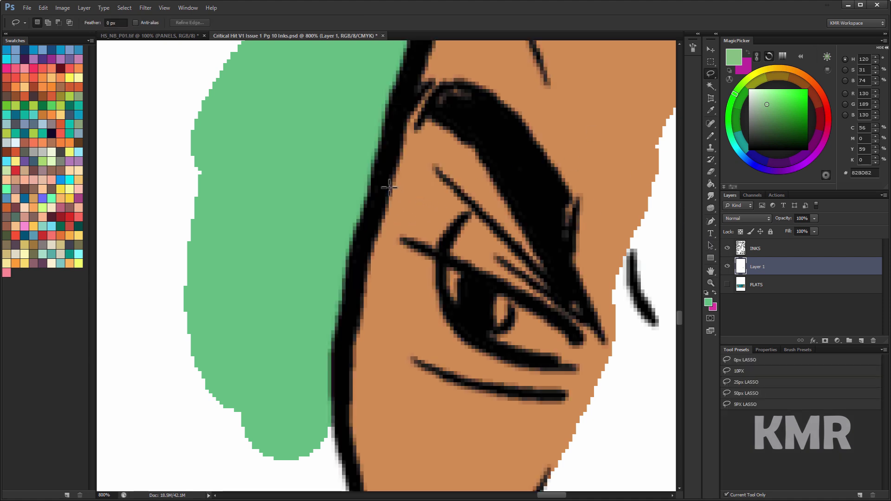
click(743, 251)
click(711, 50)
drag(576, 216, 586, 220)
key(Right)
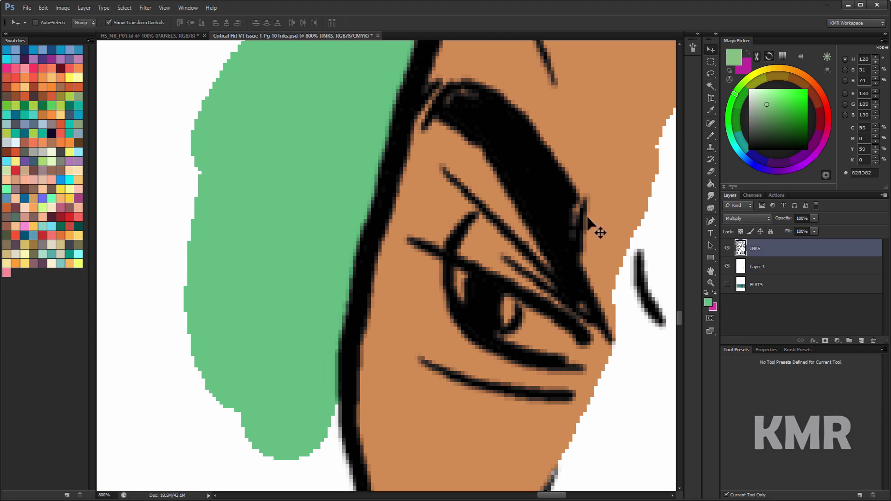
Nudge the INKS line art back and forth horizontally to test how gaps show between the green and orange areas.
key(Right)
key(Right)
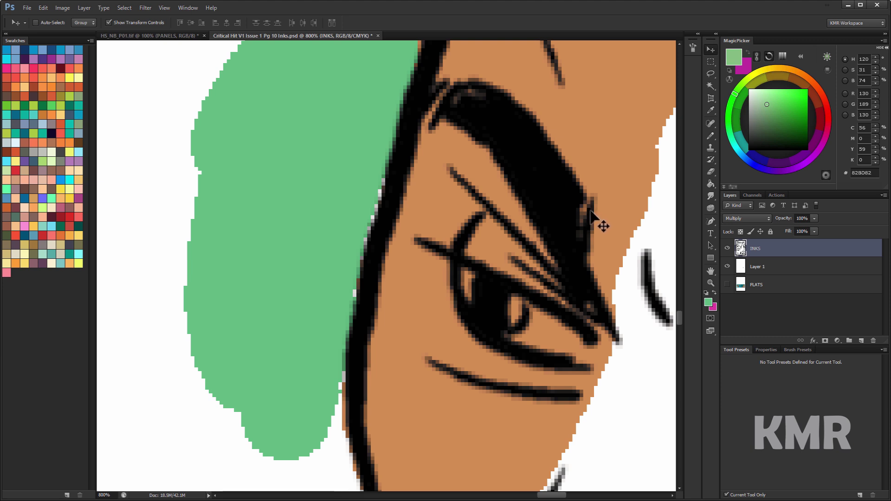
key(Left)
key(Left)
key(Left)
key(Left)
key(Left)
key(Left)
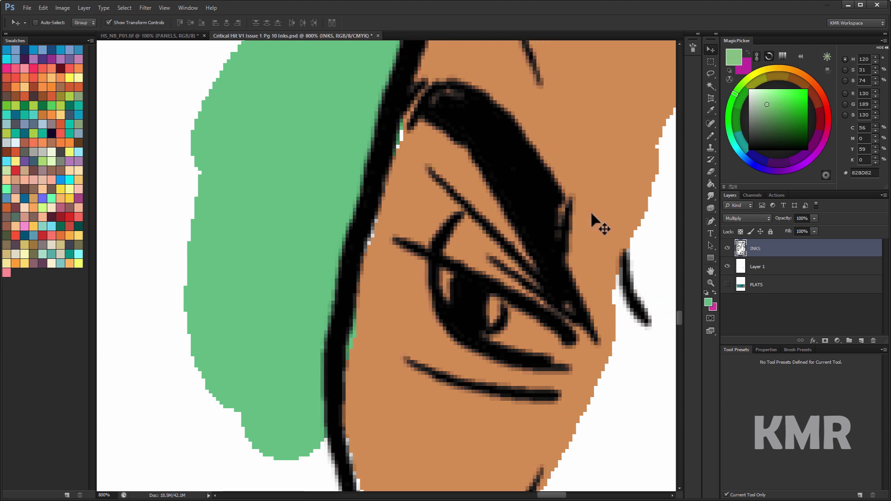
key(Right)
key(Left)
key(Right)
key(Right)
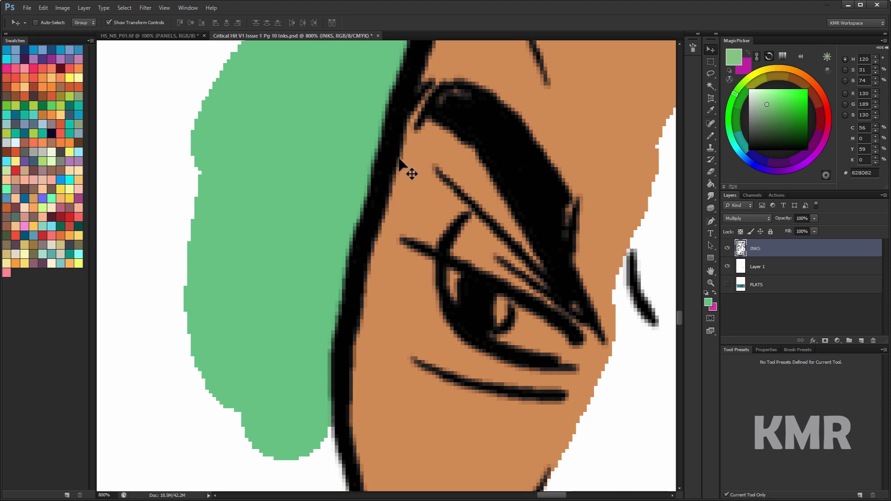
key(Right)
key(Right)
key(Right)
key(Right)
key(Right)
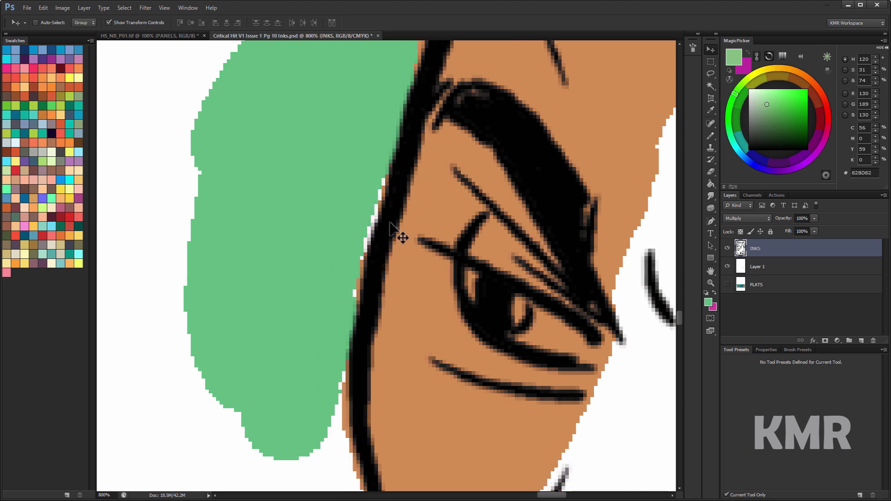
key(Left)
key(Left)
key(Left)
key(Left)
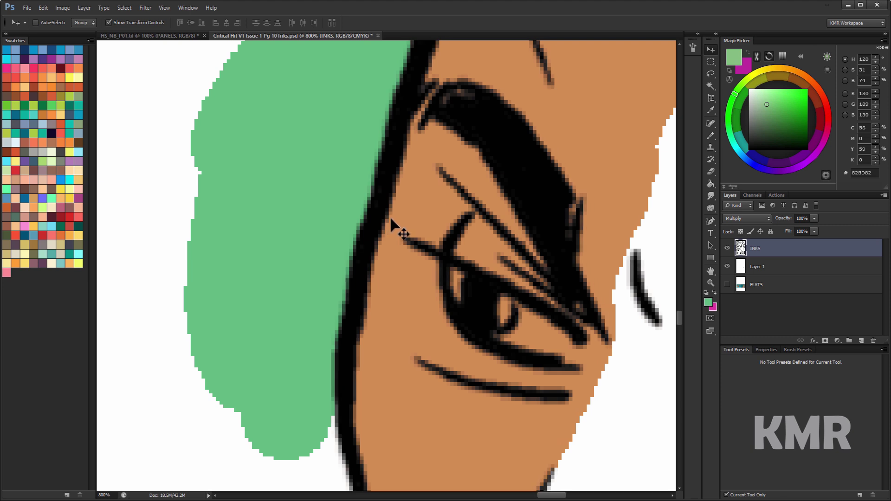
key(Right)
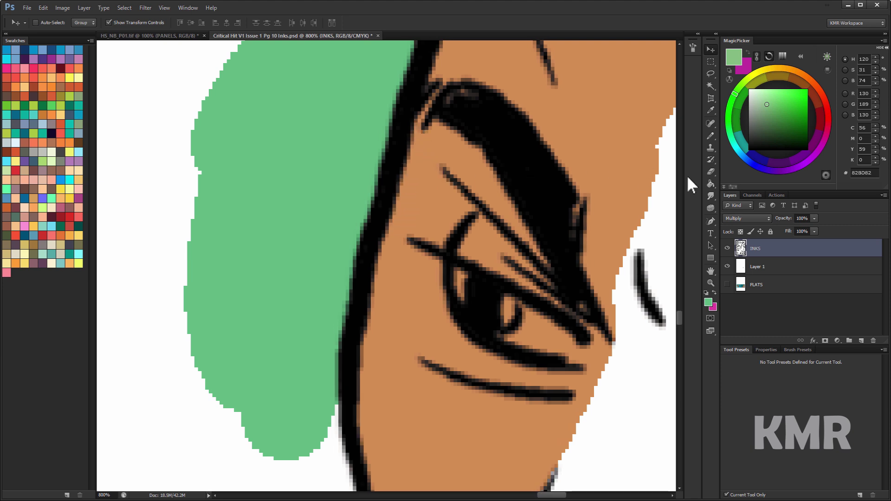
Undo the shifts of the line art and the green and orange test painting on Layer 1.
key(ctrl+alt+z)
key(ctrl+alt+z)
key(ctrl+alt+z)
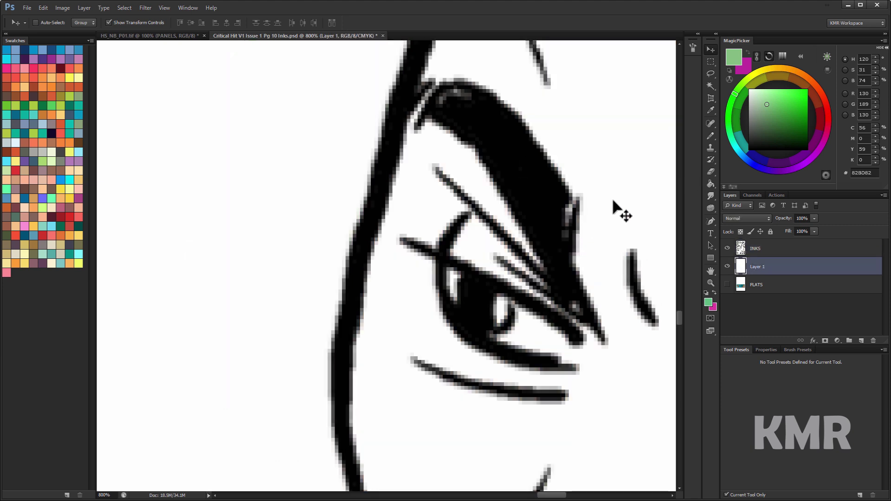
Delete the test layer Layer 1 and make the FLATS layer visible again.
click(710, 283)
alt+click(593, 288)
alt+click(593, 288)
alt+click(594, 285)
alt+click(602, 272)
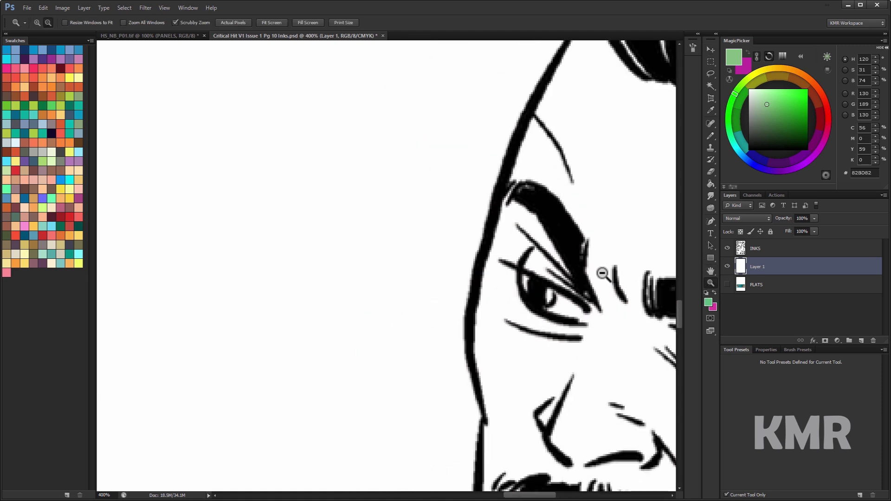
alt+click(603, 272)
alt+click(604, 273)
alt+click(604, 272)
drag(569, 207, 511, 132)
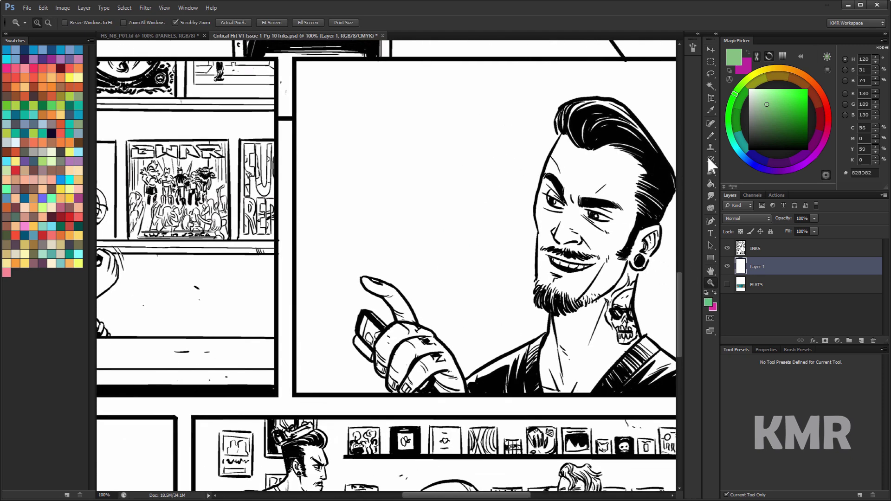
right_click(740, 269)
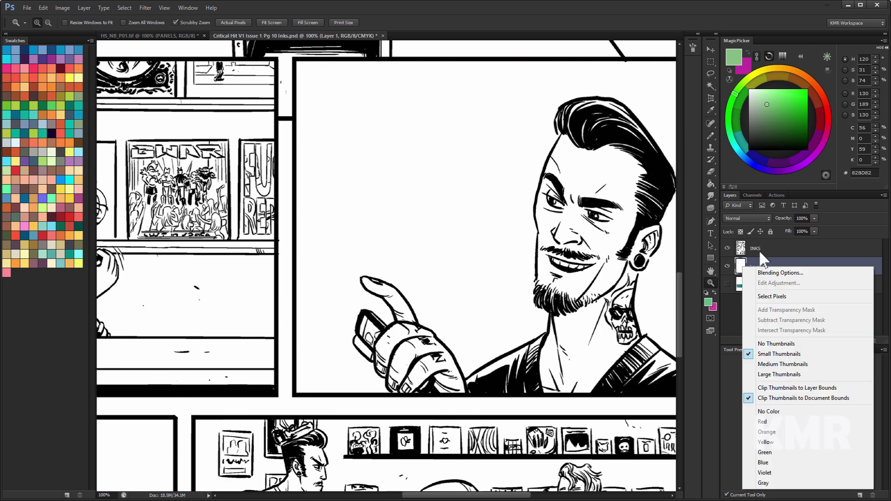
click(739, 265)
right_click(748, 264)
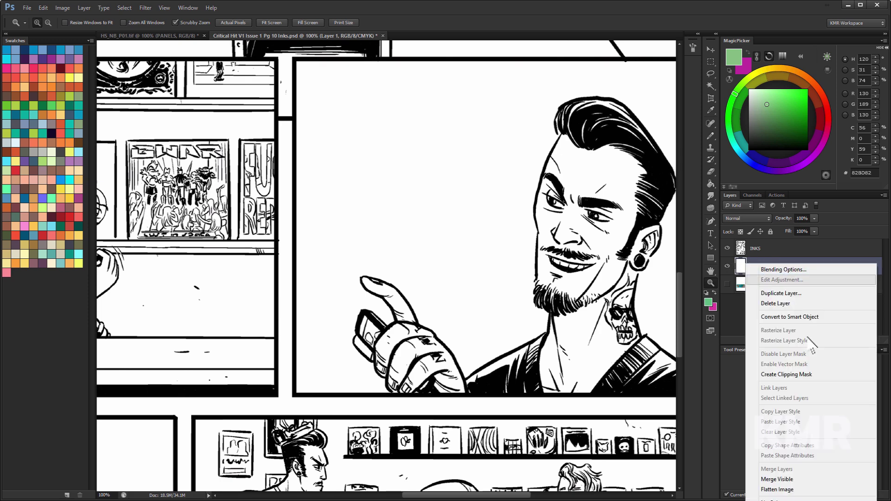
click(789, 304)
click(727, 266)
Examine the flats of the man's face and neck tattoo up close with the INKS layer hidden, and show the inks again.
drag(541, 274, 432, 358)
double_click(557, 188)
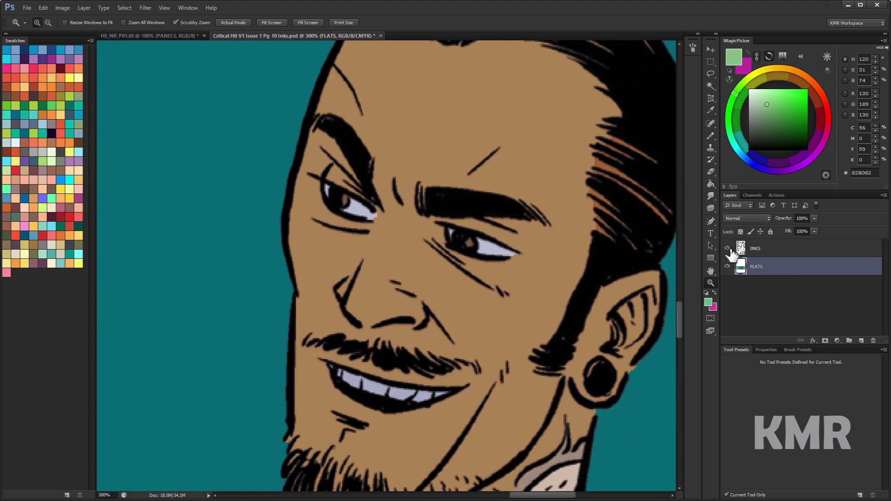
click(728, 249)
scroll(541, 251, down, 3)
scroll(581, 177, right, 2)
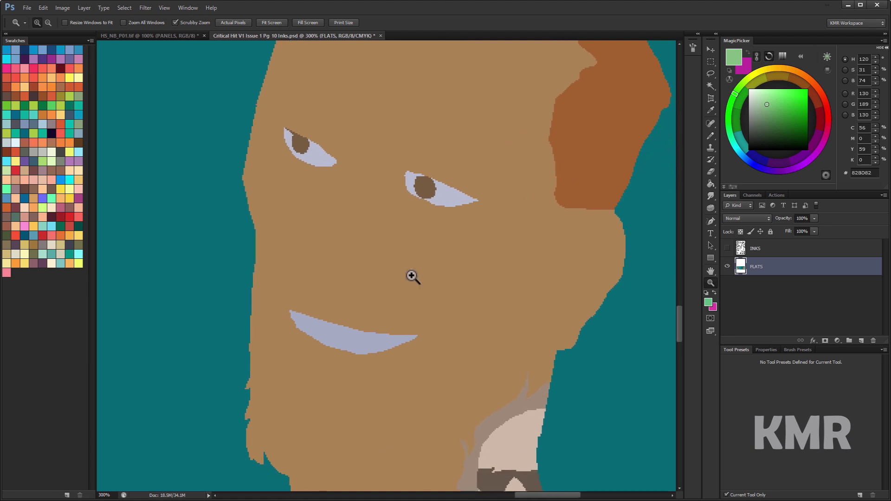
drag(460, 280, 468, 102)
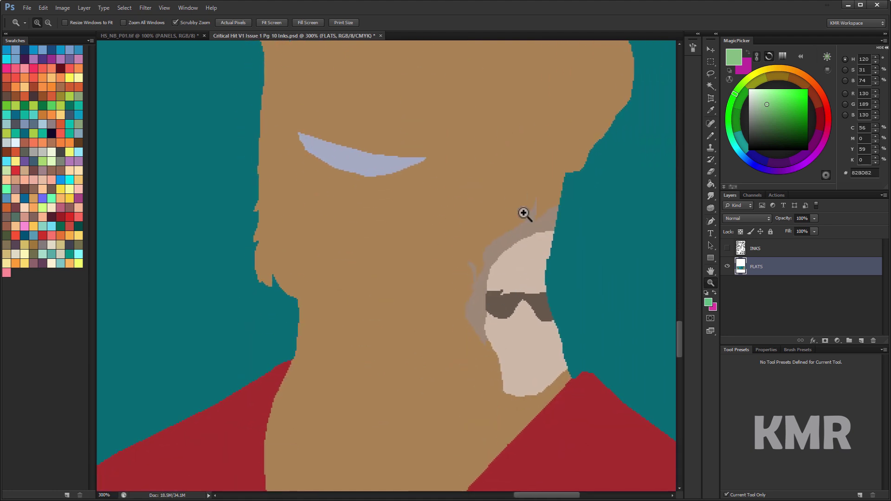
click(517, 282)
click(517, 283)
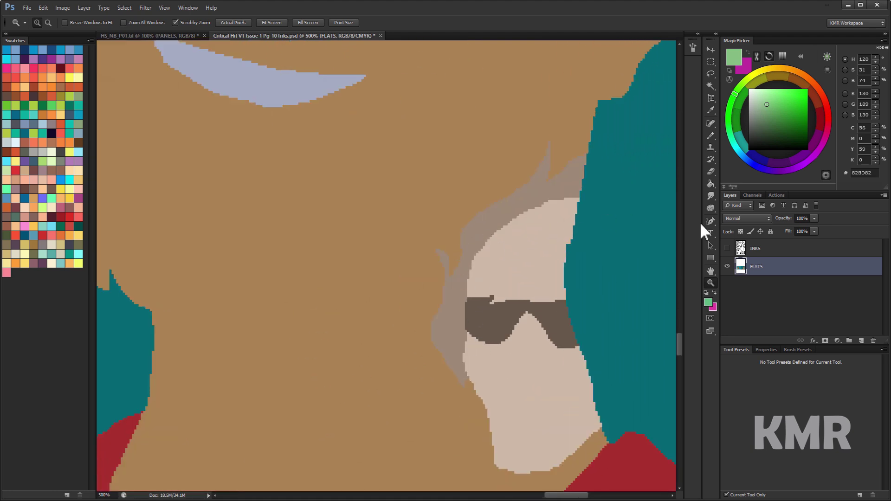
click(728, 249)
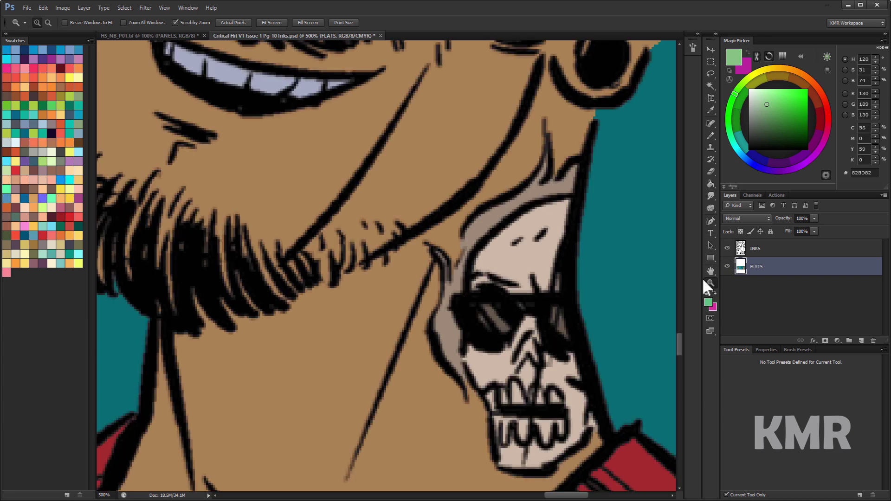
Duplicate the FLATS layer under the name COLORS.
alt+click(610, 311)
alt+click(611, 311)
alt+click(610, 311)
alt+click(610, 311)
alt+click(610, 310)
drag(453, 237, 518, 238)
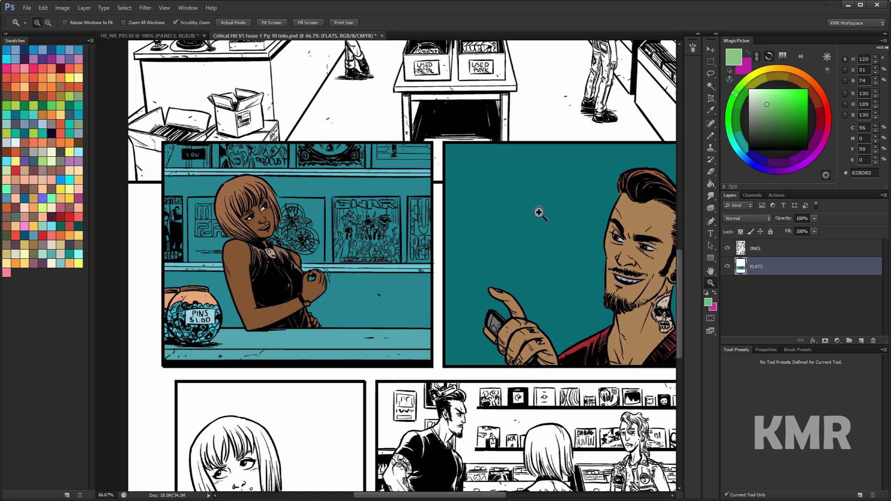
drag(548, 214, 487, 208)
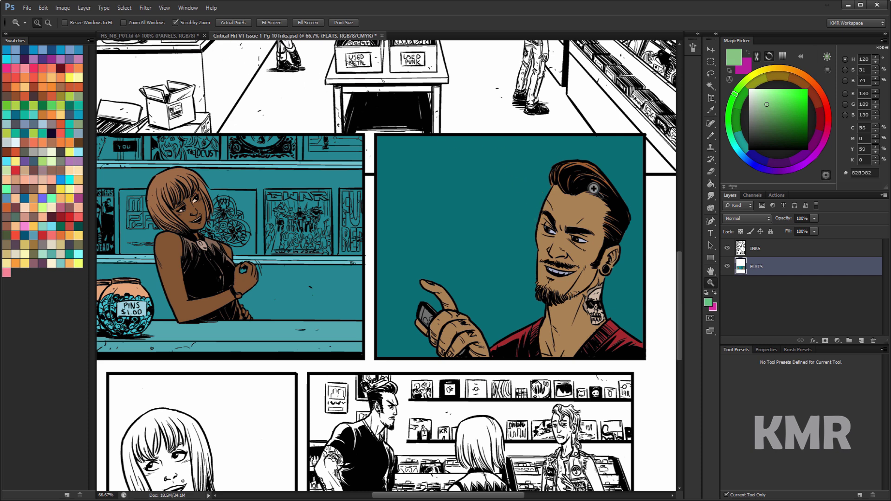
scroll(565, 223, left, 3)
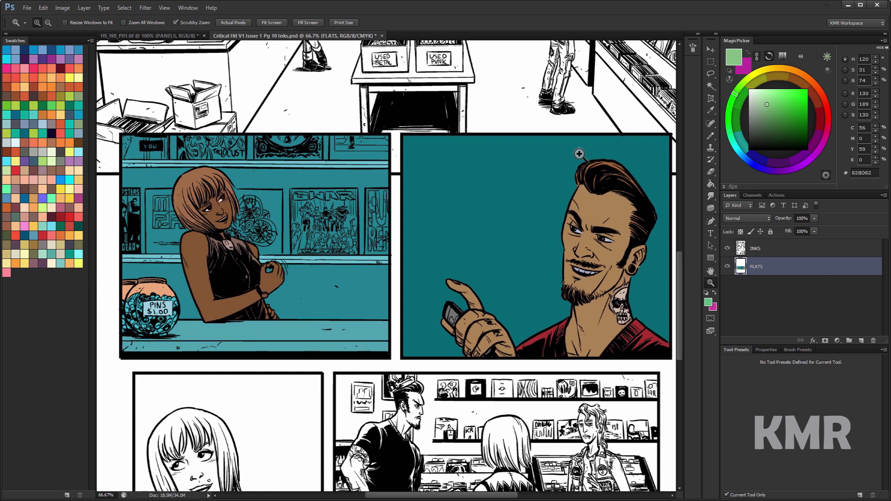
right_click(763, 266)
click(789, 294)
text(COLORS)
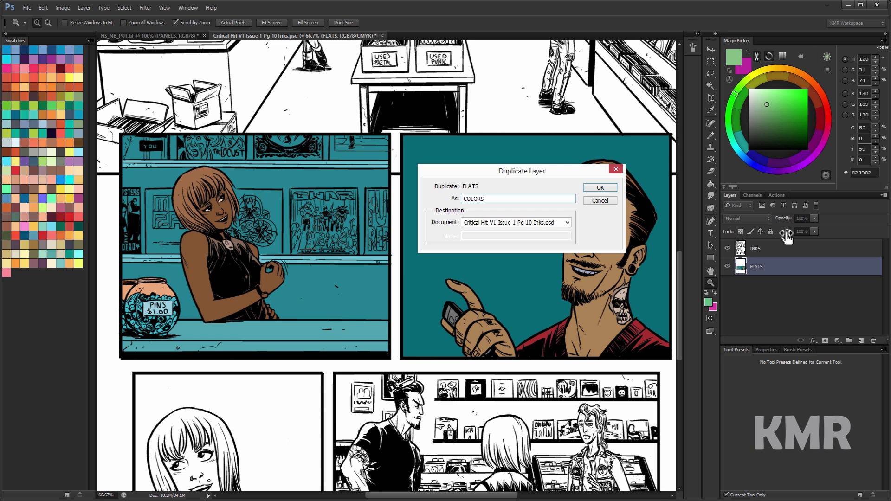
key(Return)
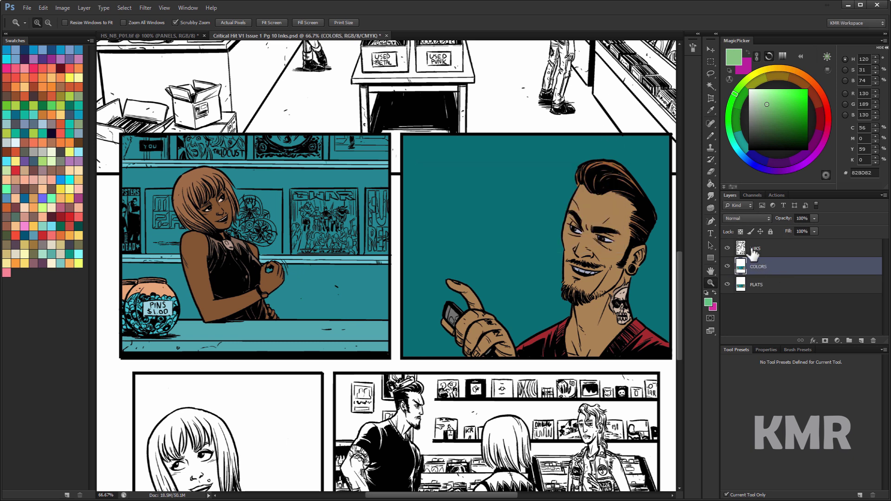
Select the man's skin on the COLORS layer and brush soft EBC986 highlights over it in Screen mode at 31% opacity.
key(b)
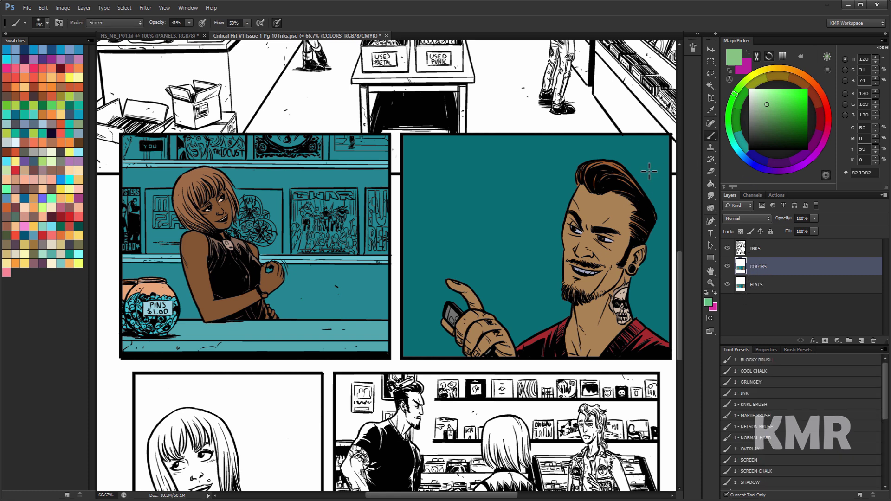
key(w)
click(607, 203)
key(b)
click(783, 68)
click(774, 94)
mouse_move(582, 202)
mouse_down()
mouse_move(565, 235)
mouse_move(606, 194)
mouse_move(588, 223)
mouse_up()
alt+right_click(600, 217)
mouse_move(596, 186)
mouse_down()
mouse_move(579, 276)
mouse_move(568, 228)
mouse_up()
mouse_move(576, 306)
mouse_down()
mouse_move(589, 351)
mouse_move(603, 327)
mouse_up()
key(l)
click(527, 249)
key(b)
drag(599, 231, 533, 197)
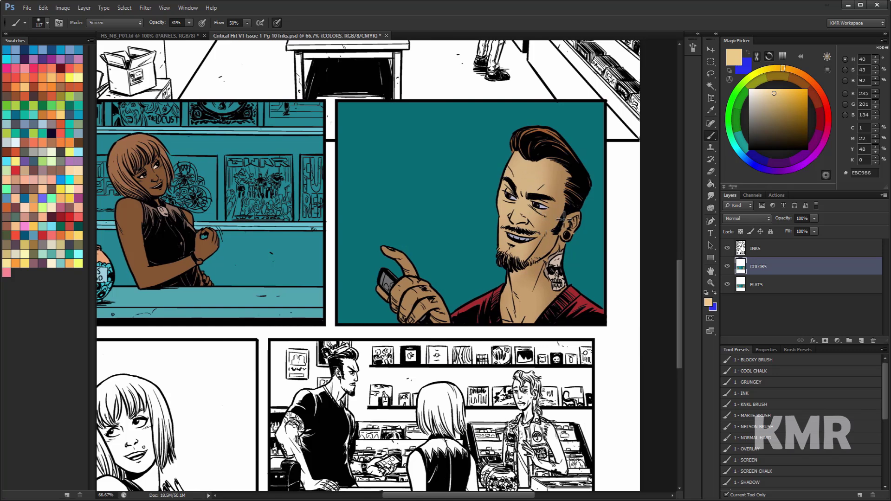
Select the man's skin from the FLATS layer with the Magic Wand, switch to the COLORS layer, and clear the selection.
click(755, 286)
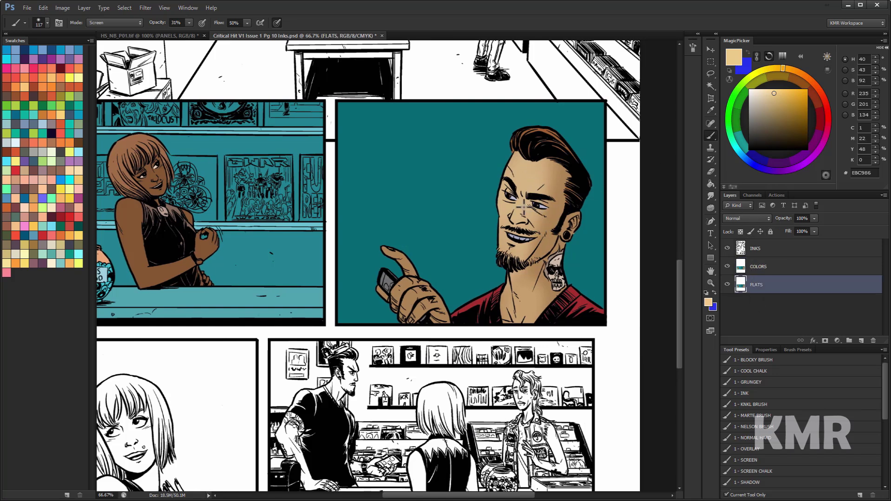
key(w)
click(514, 322)
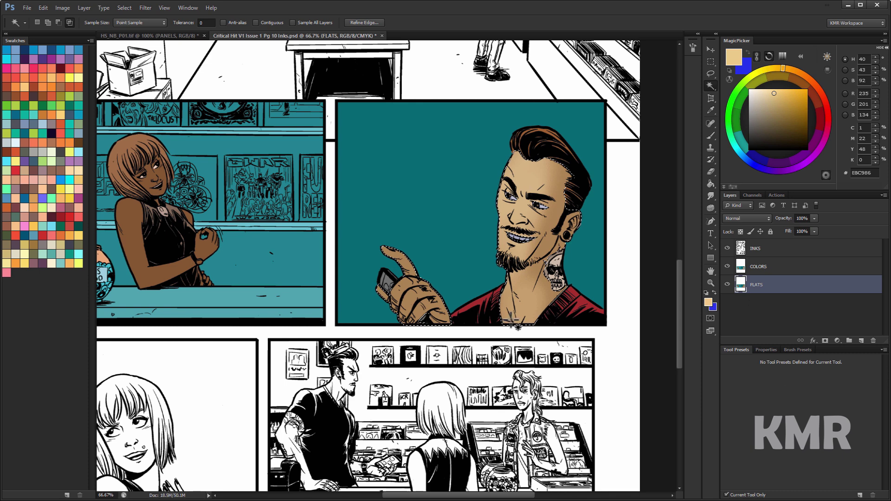
click(760, 270)
click(759, 293)
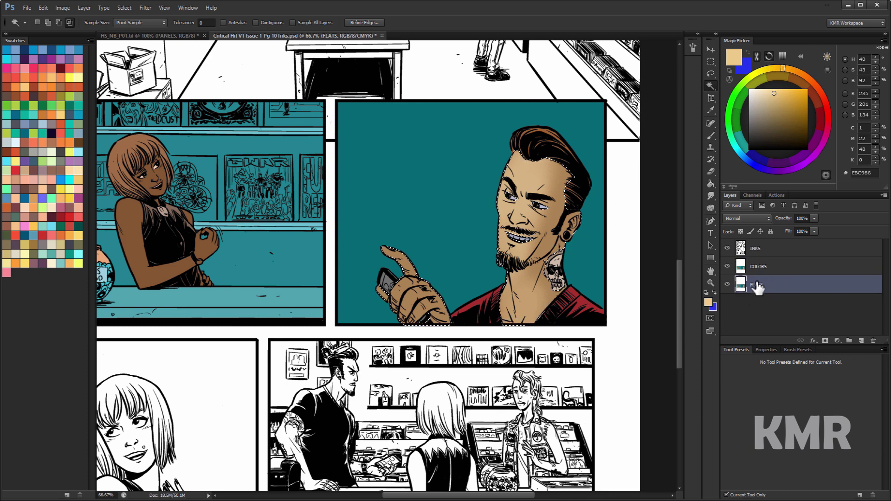
click(758, 269)
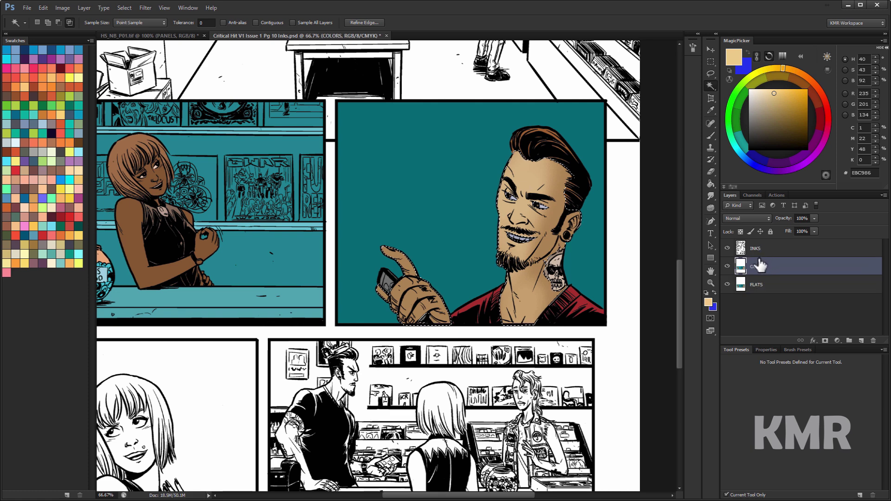
key(l)
key(ctrl+d)
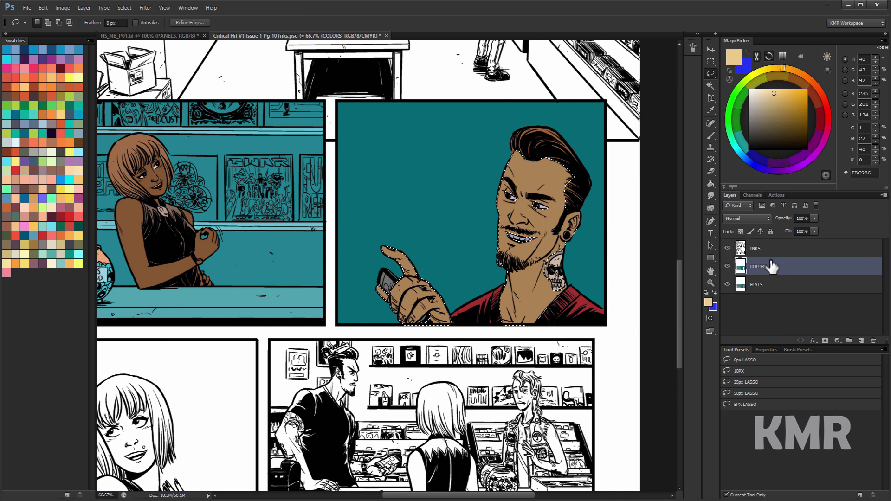
Reselect the man's skin area using the FLATS layer and make the COLORS layer active.
click(756, 284)
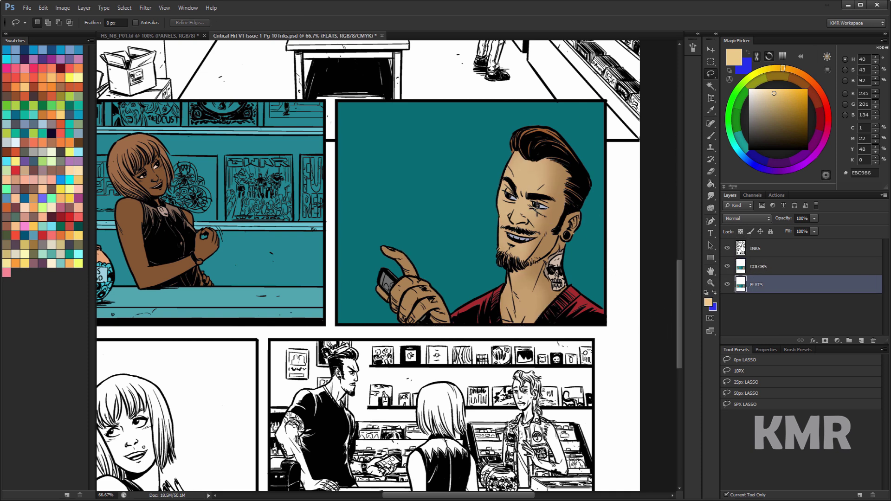
click(537, 197)
key(ctrl+d)
click(757, 269)
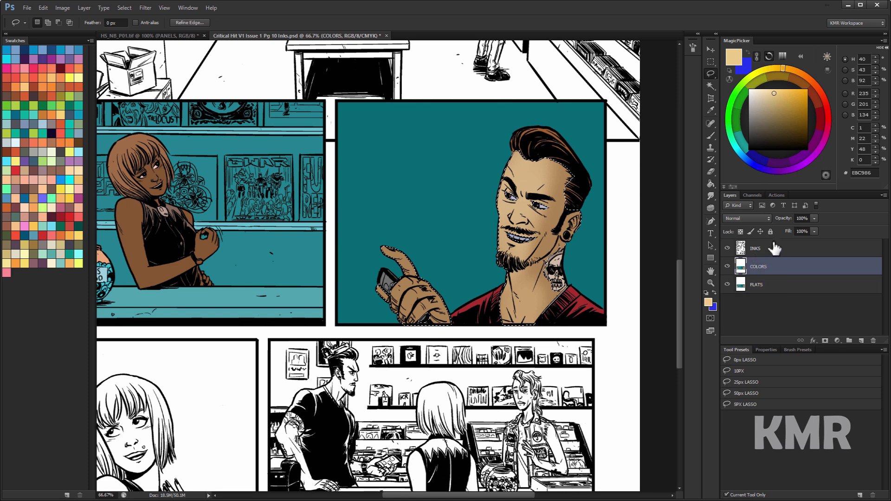
Try a hue shift on the COLORS layer with Hue/Saturation and cancel the adjustment.
key(i)
key(ctrl+d)
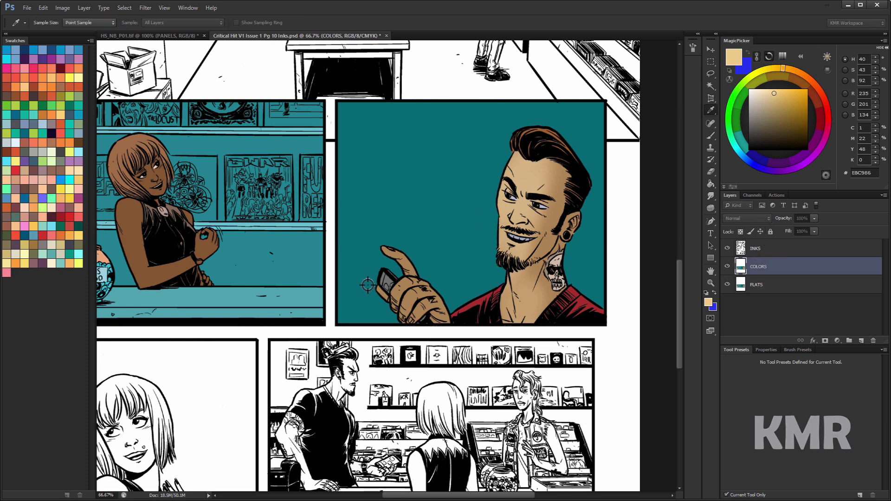
key(ctrl+u)
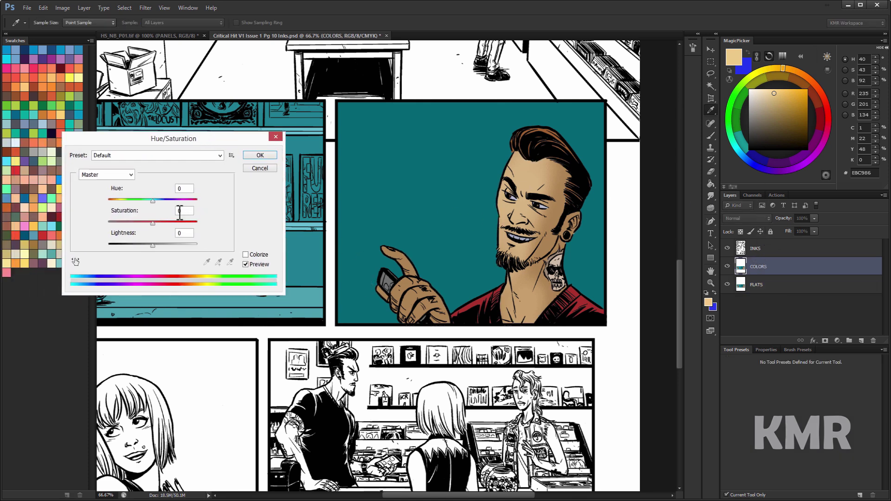
mouse_move(153, 201)
mouse_down()
mouse_move(163, 201)
mouse_move(153, 200)
mouse_up()
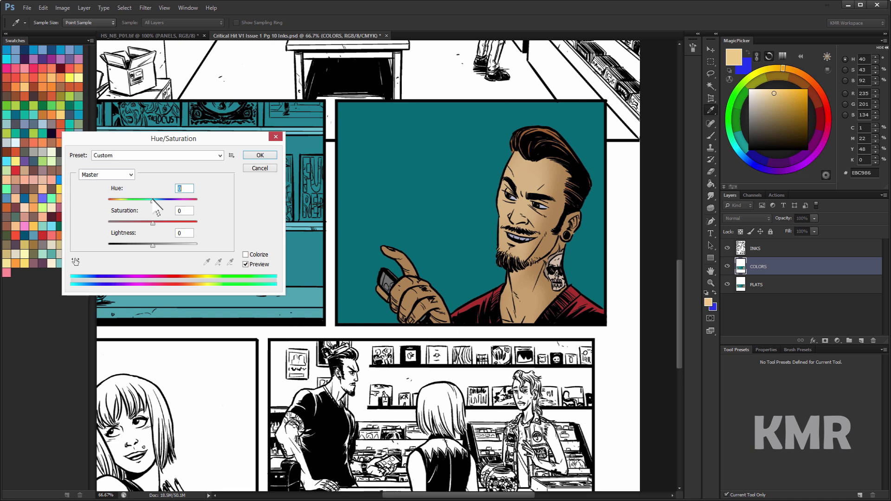
click(260, 169)
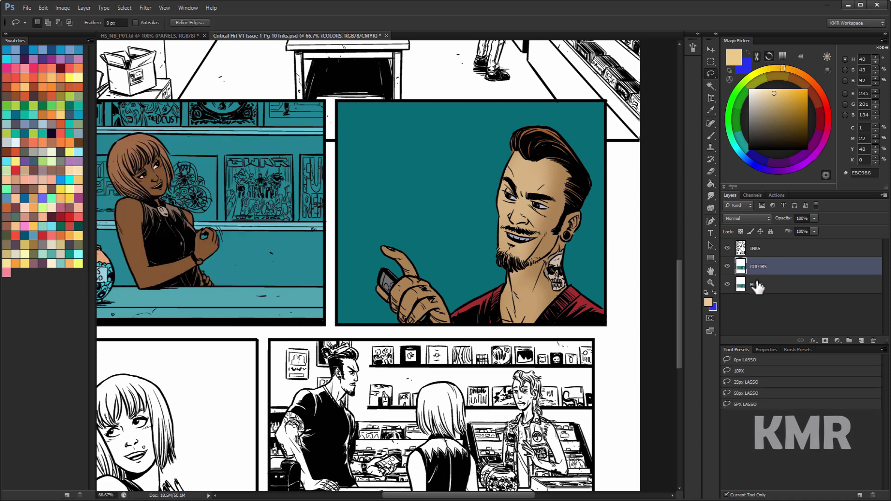
Try selecting the man's shaded skin directly on the COLORS layer with the Magic Wand, and clear the selection.
key(w)
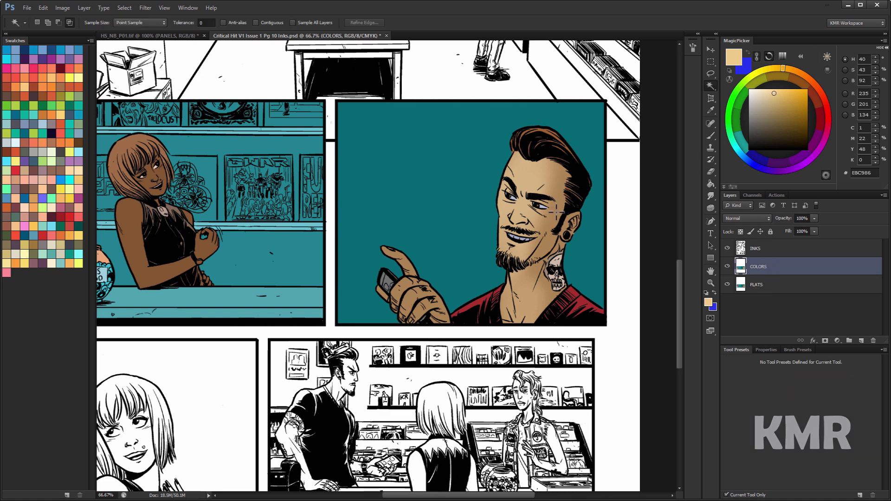
click(572, 200)
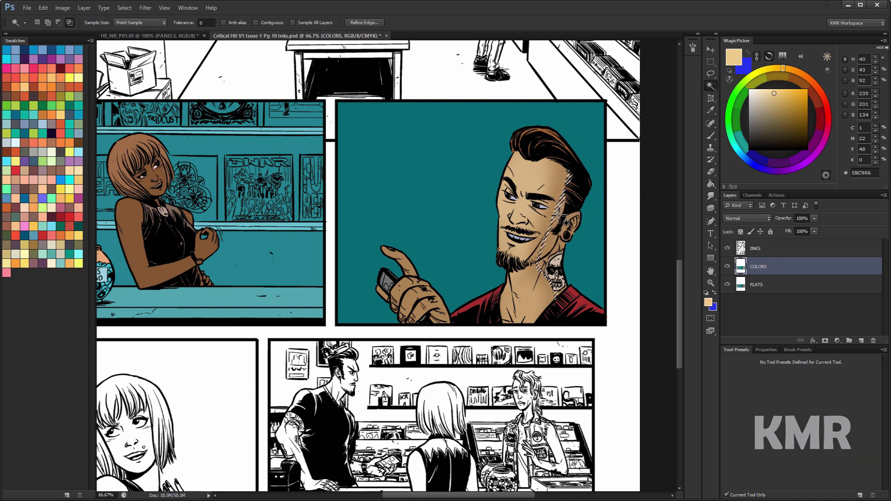
shift+click(572, 218)
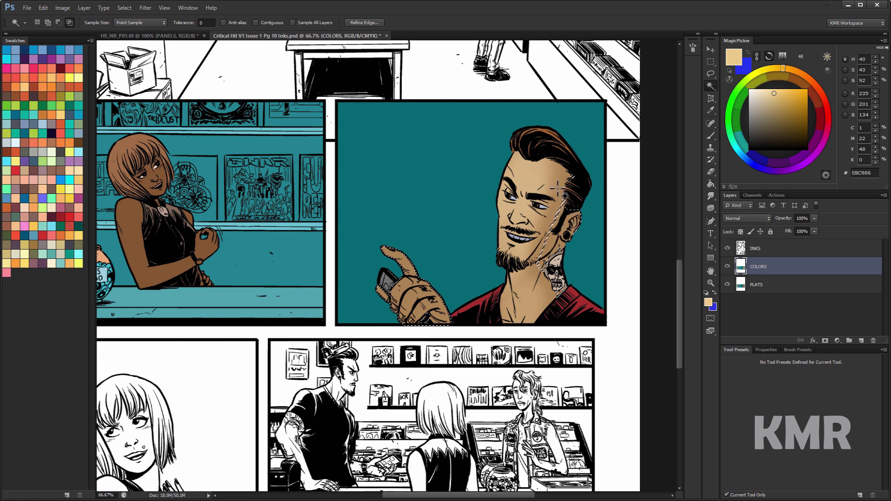
key(ctrl+d)
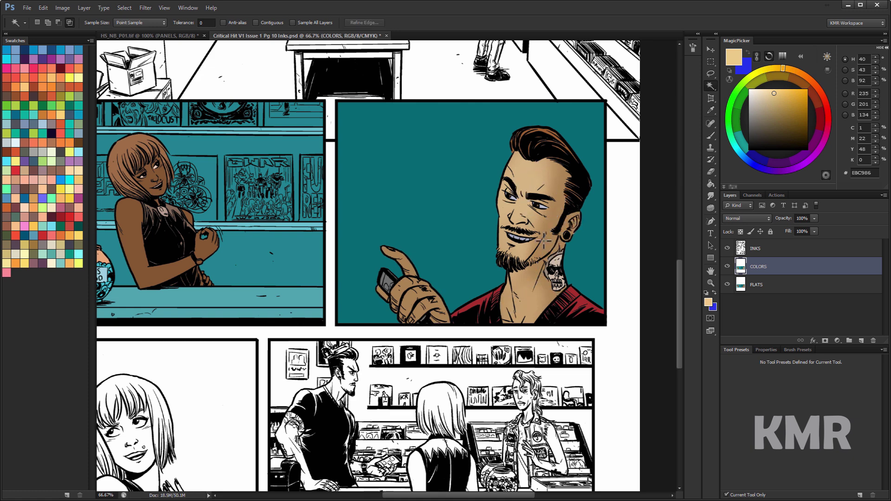
Make the FLATS layer active and switch to the Lasso tool.
click(745, 284)
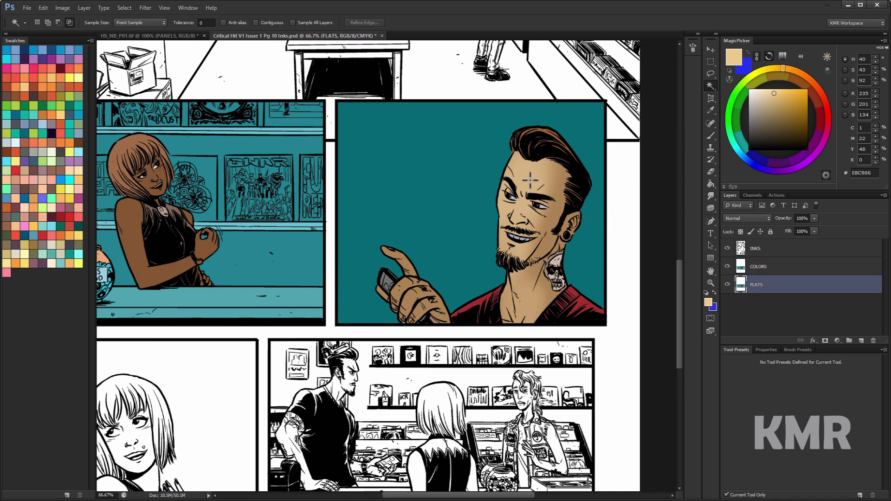
key(l)
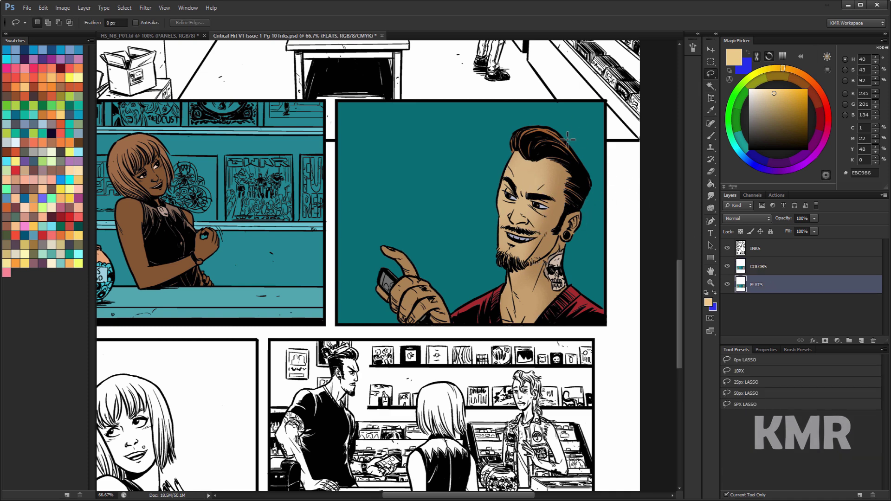